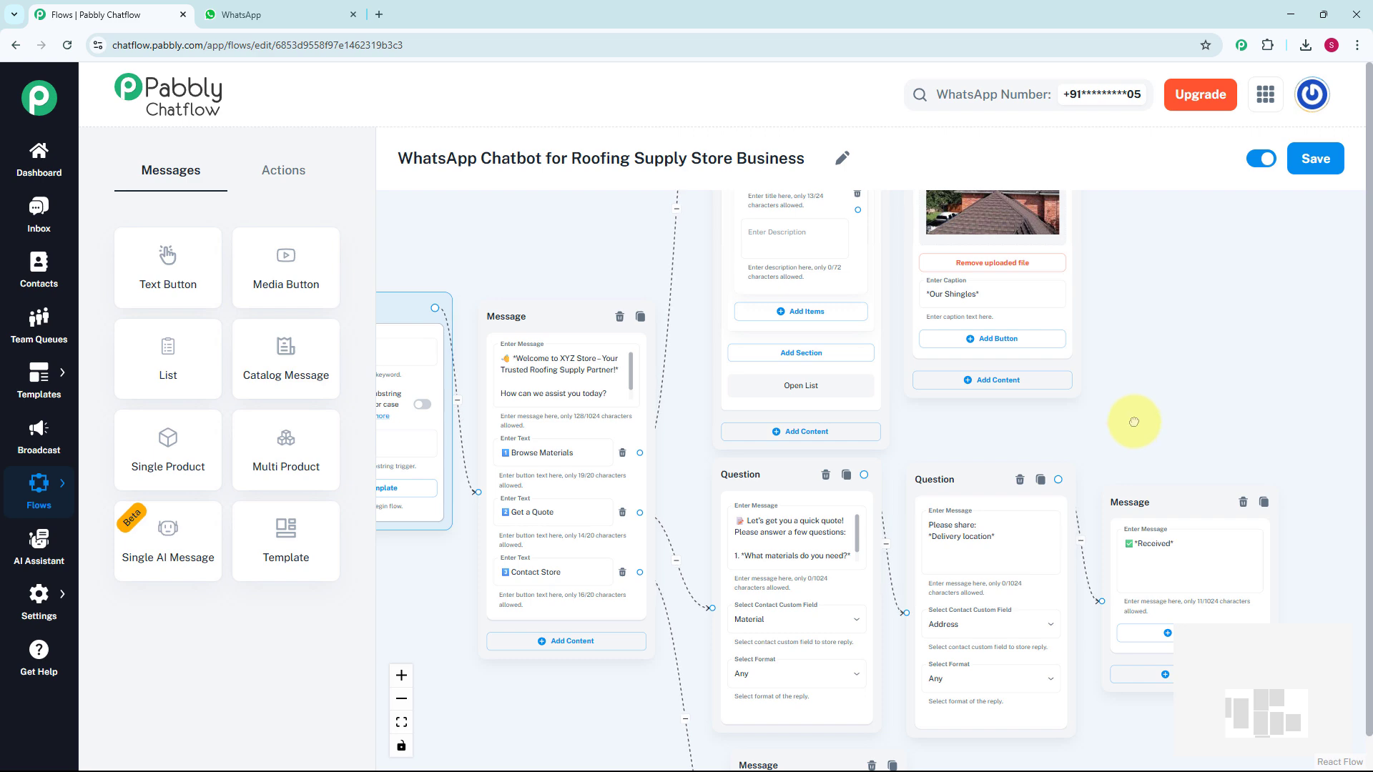
- Examine the message, question and list blocks of the roofing supply store chatbot flow and how they connect
scroll(1134, 422, "down", 3)
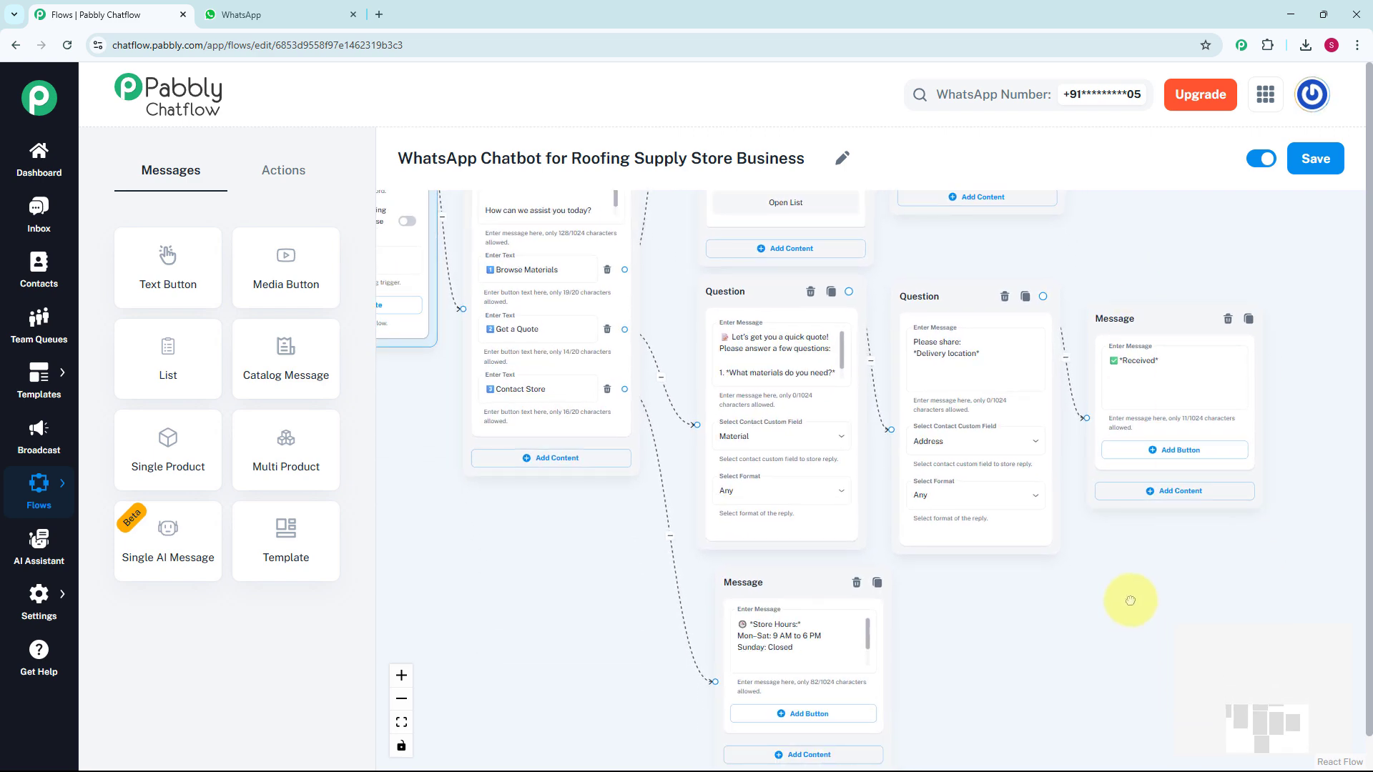
scroll(1073, 522, "down", 3)
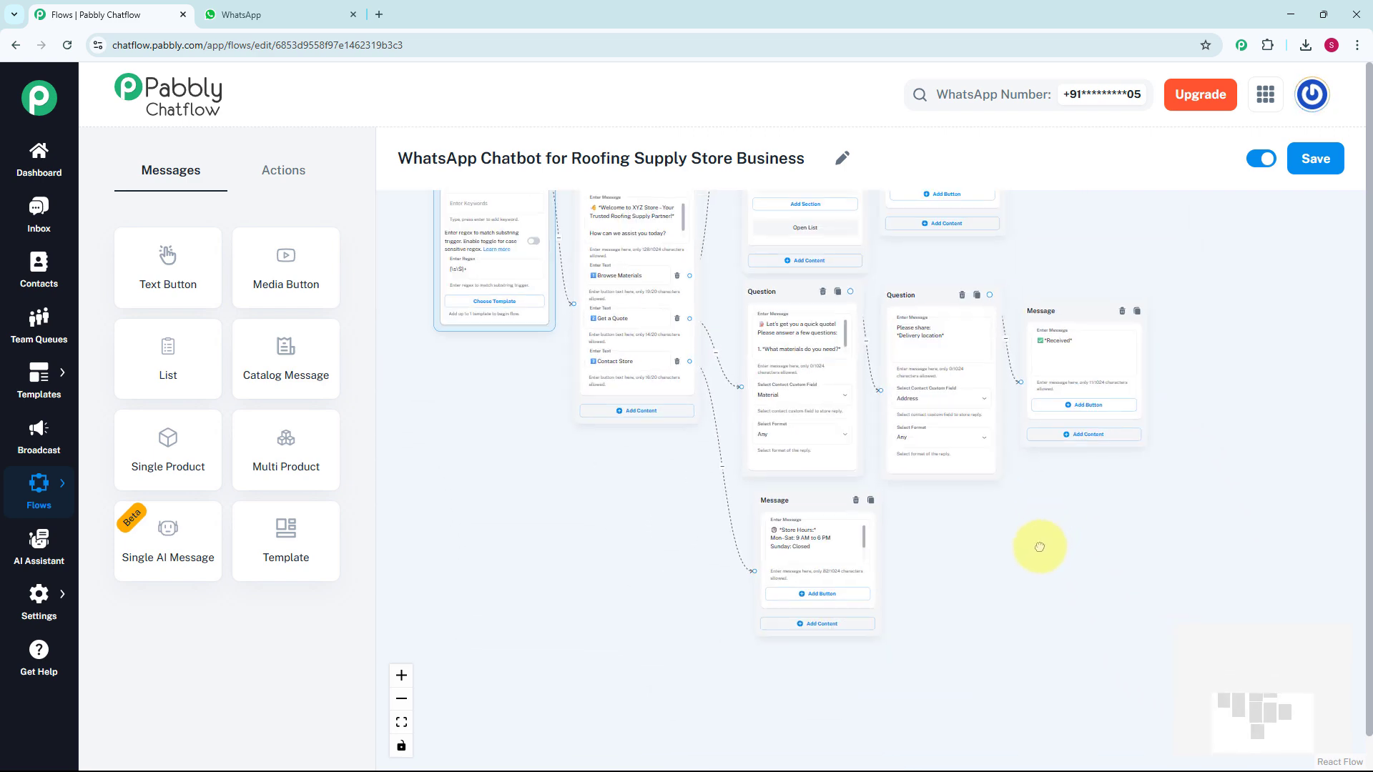
left_click_drag(1036, 546, 980, 646)
scroll(981, 637, "down", 1)
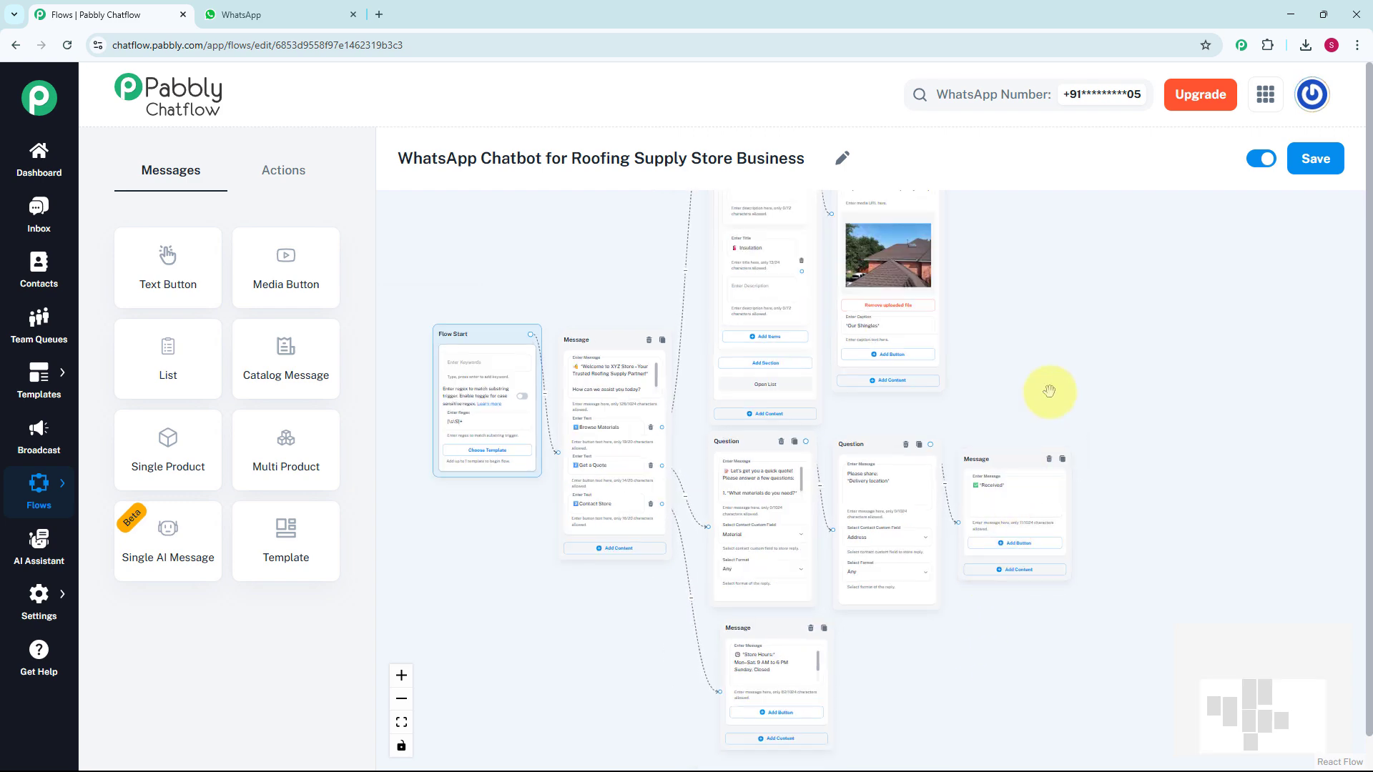
left_click_drag(1051, 389, 990, 567)
scroll(1008, 494, "up", 2)
left_click_drag(982, 439, 1134, 635)
scroll(1011, 527, "up", 1)
left_click_drag(1096, 484, 1124, 570)
- Switch to WhatsApp and test the chatbot by choosing Browse Materials and the Shingles category from its list
key("ctrl+Tab")
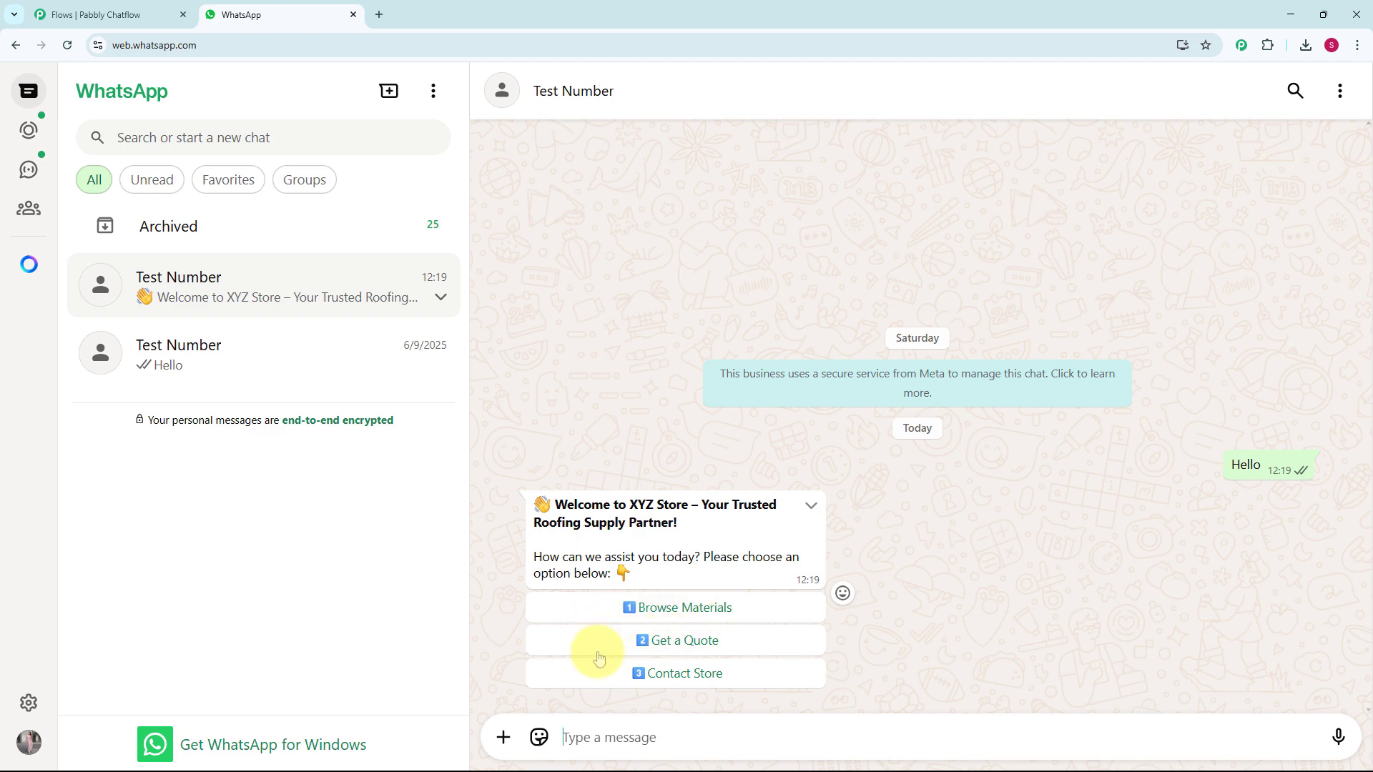
left_click(705, 610)
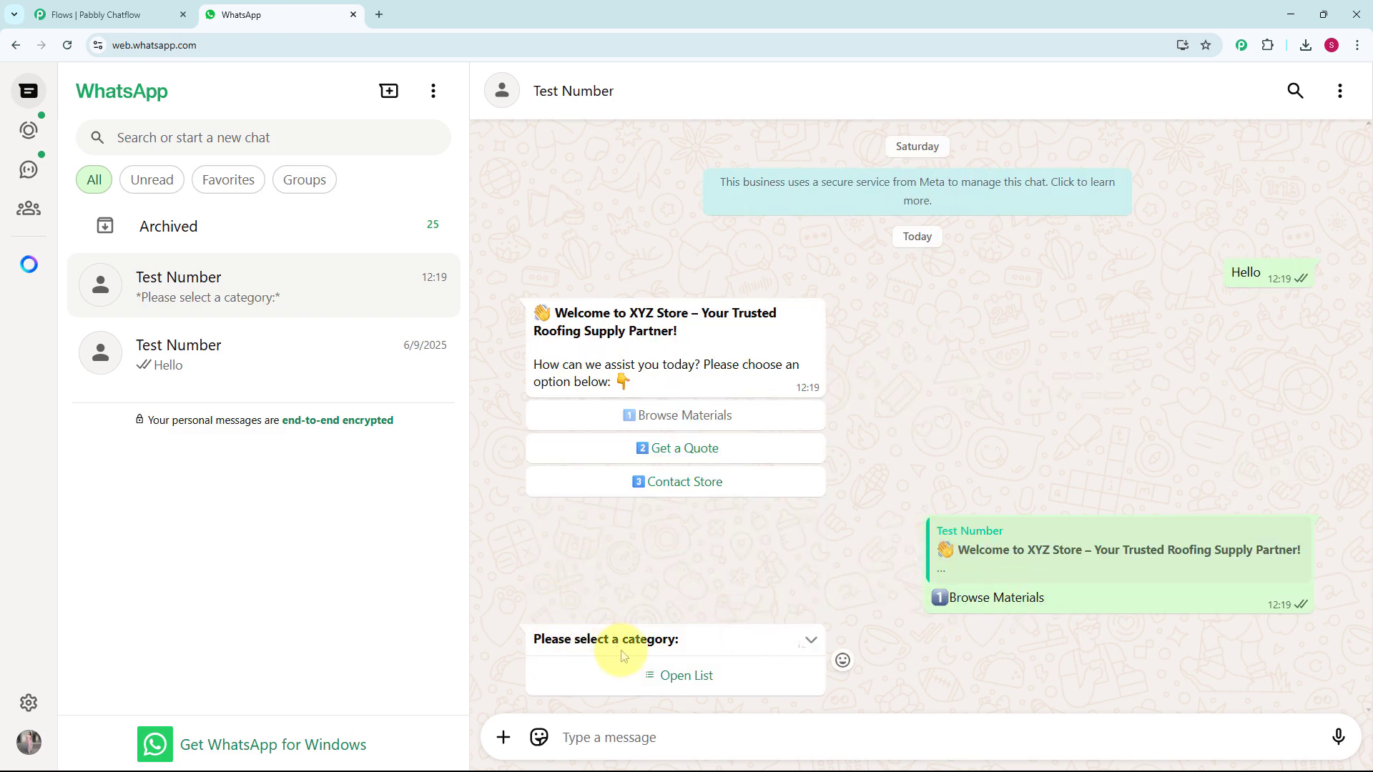
left_click(671, 687)
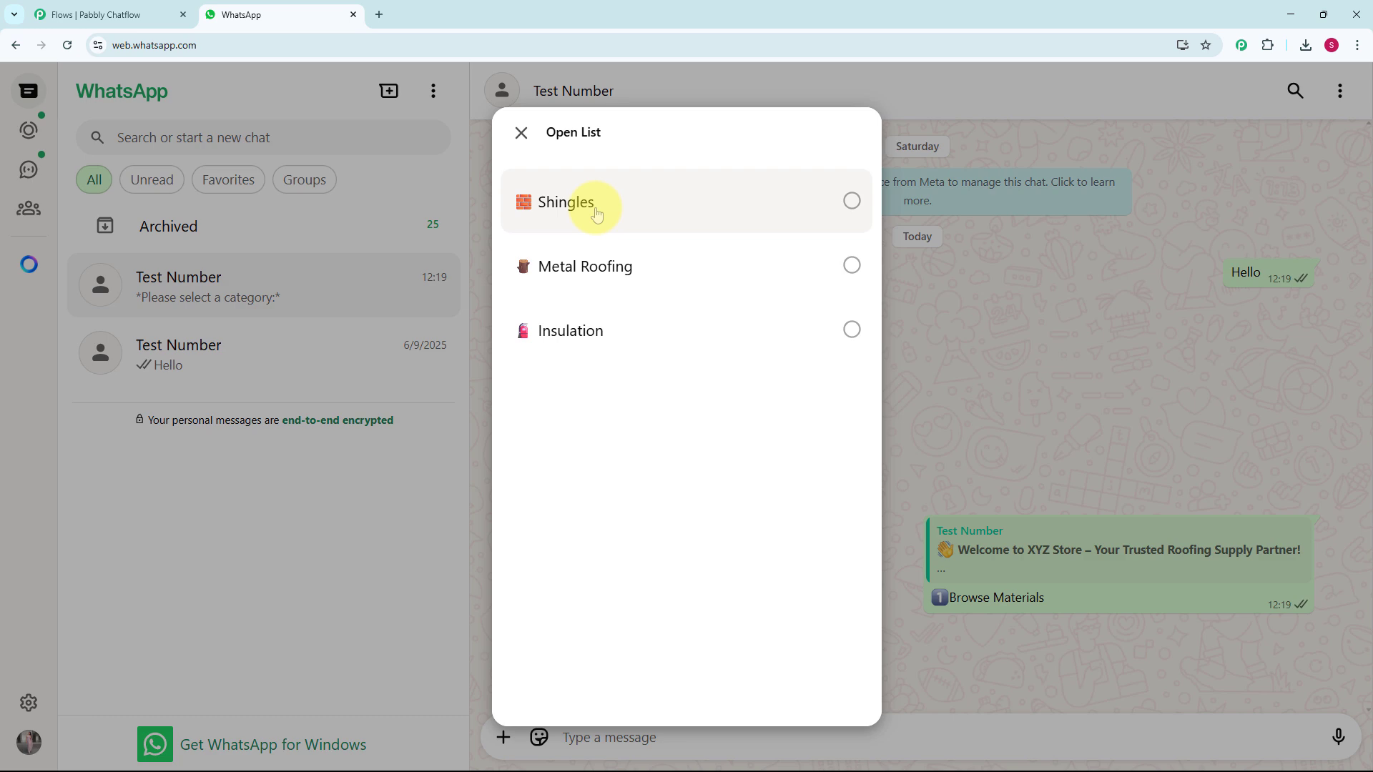
left_click(596, 213)
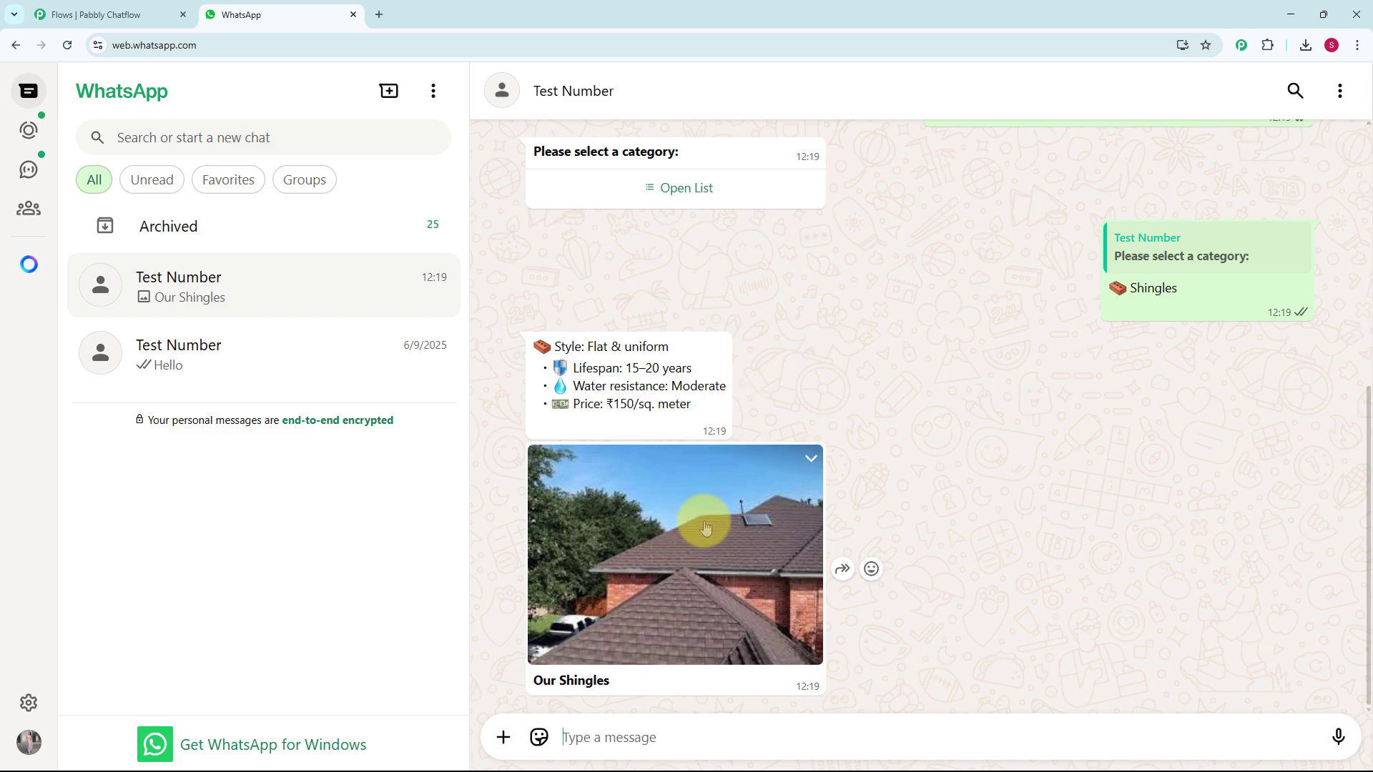
- Choose Get a Quote in the welcome message, answering Shingles for the material and Bhopal for the delivery location
scroll(761, 418, "up", 1)
scroll(762, 418, "up", 5)
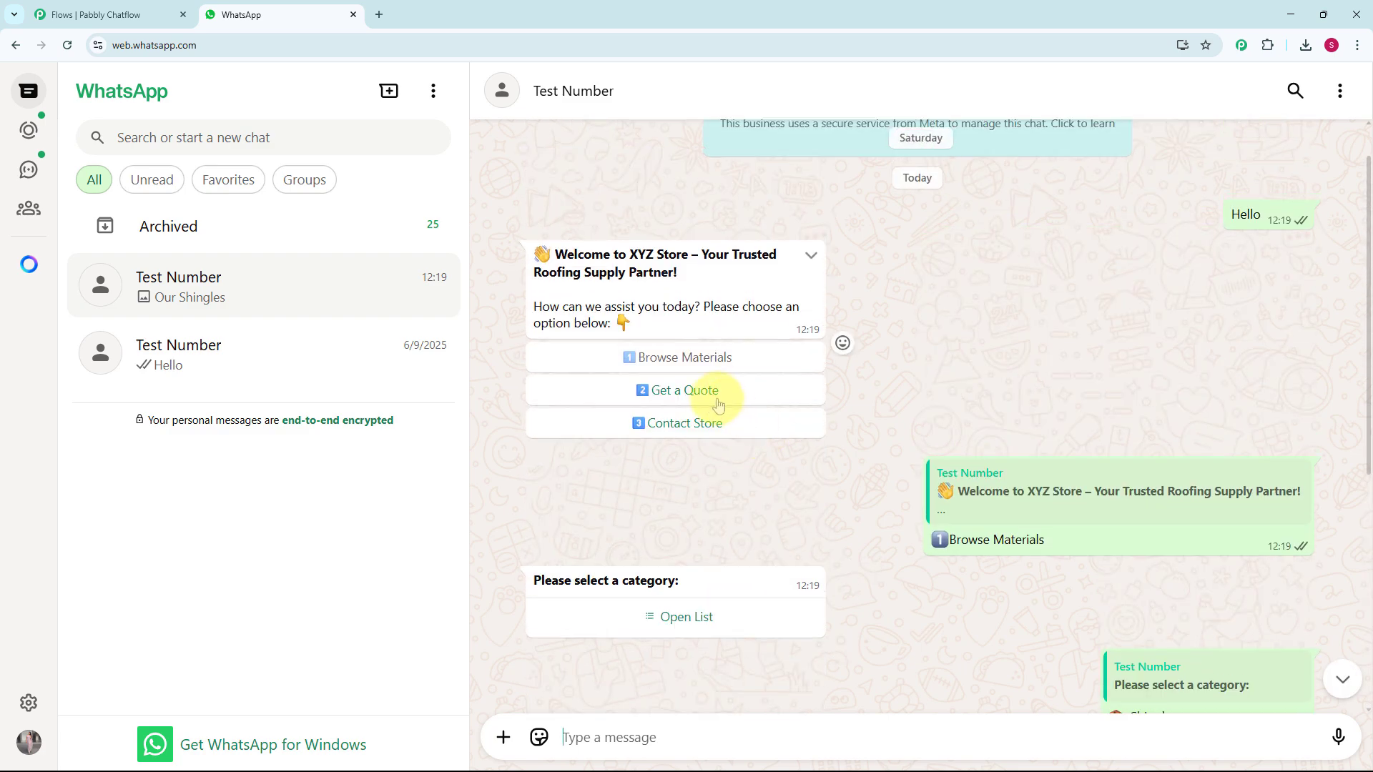
left_click(709, 403)
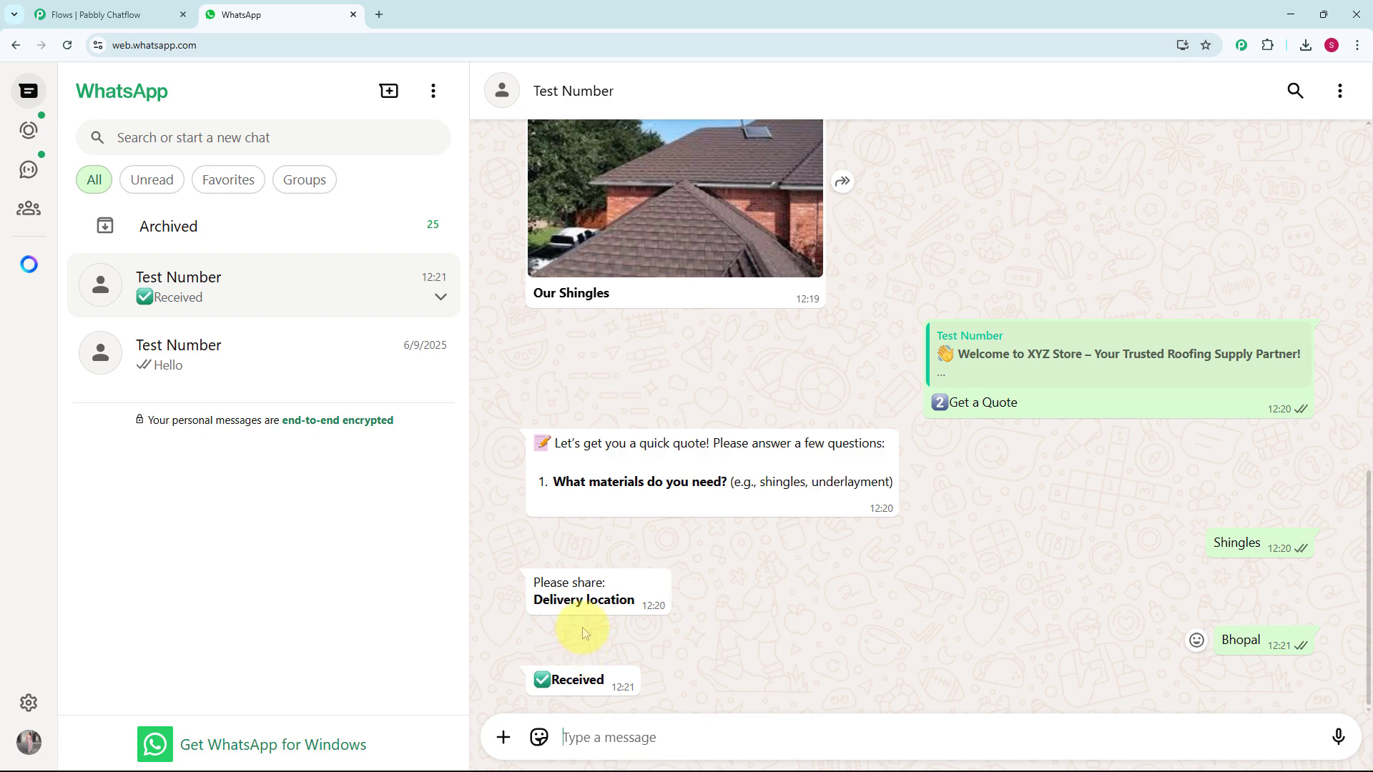
- Choose Contact Store in the chatbot's welcome message and review the replies in the conversation
scroll(582, 629, "up", 15)
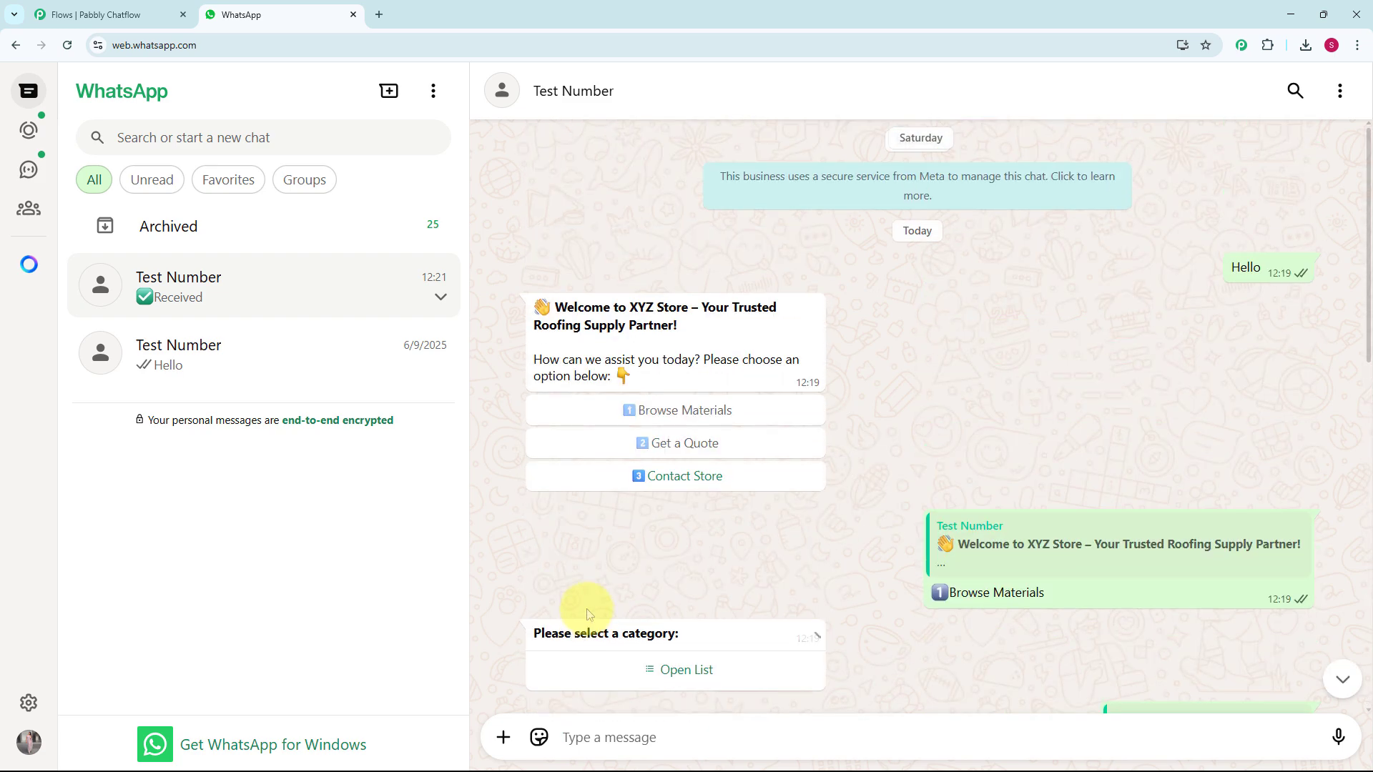
scroll(587, 615, "down", 15)
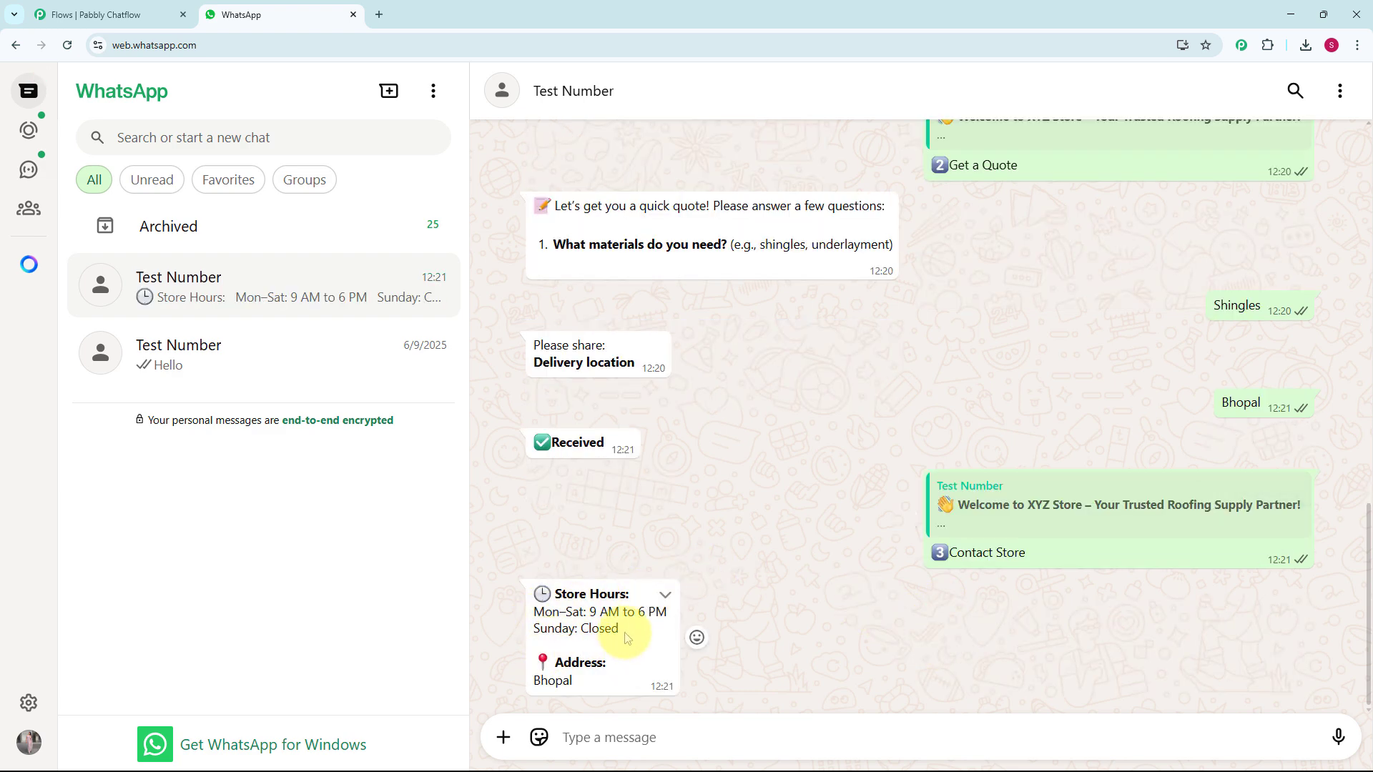
scroll(624, 633, "up", 4)
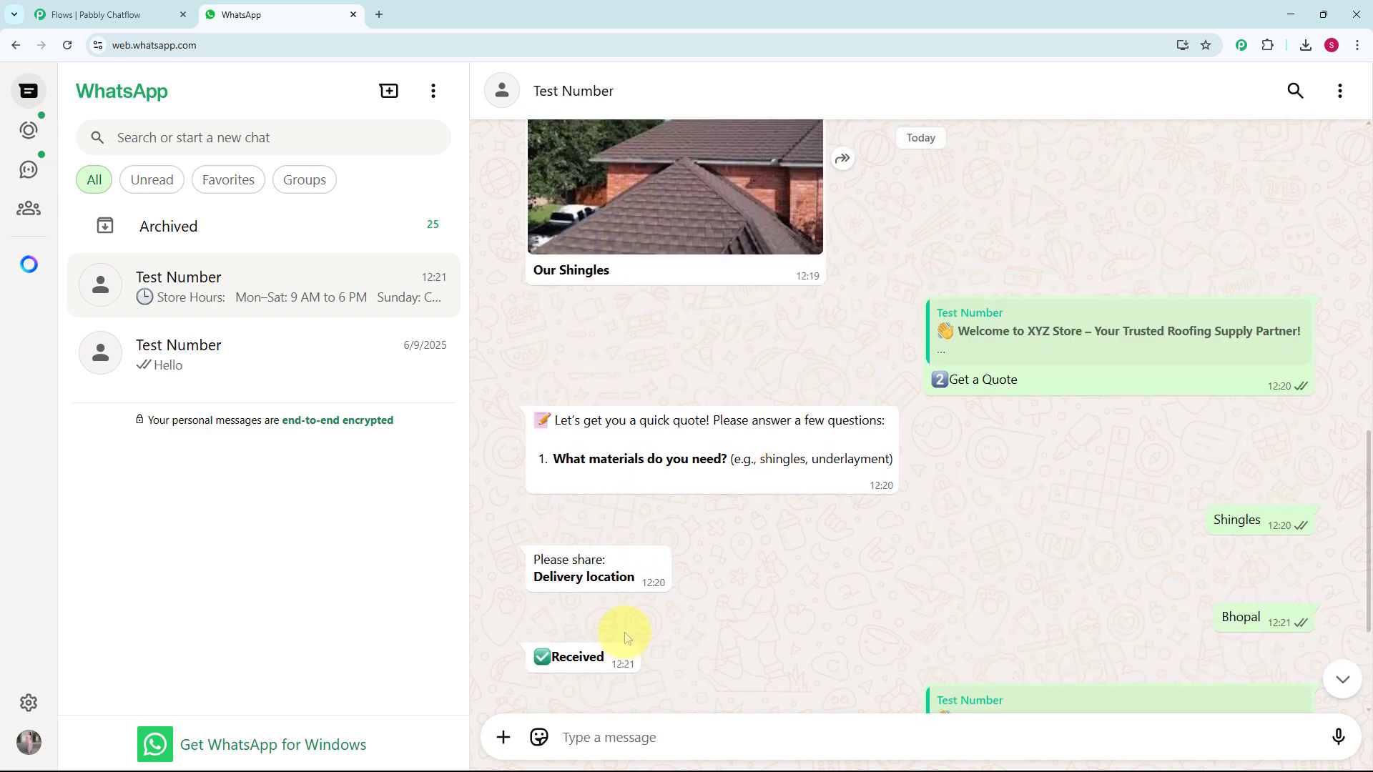
scroll(624, 632, "up", 3)
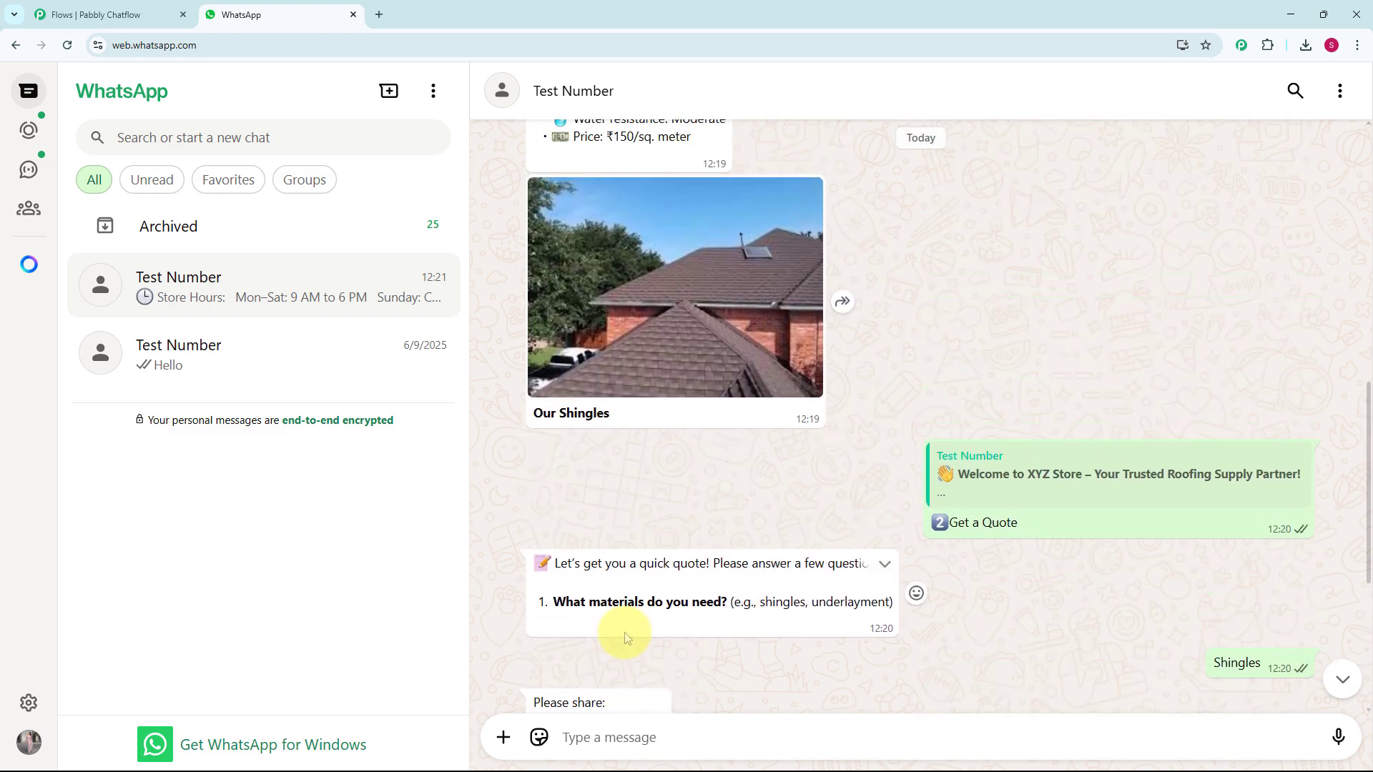
scroll(624, 632, "up", 2)
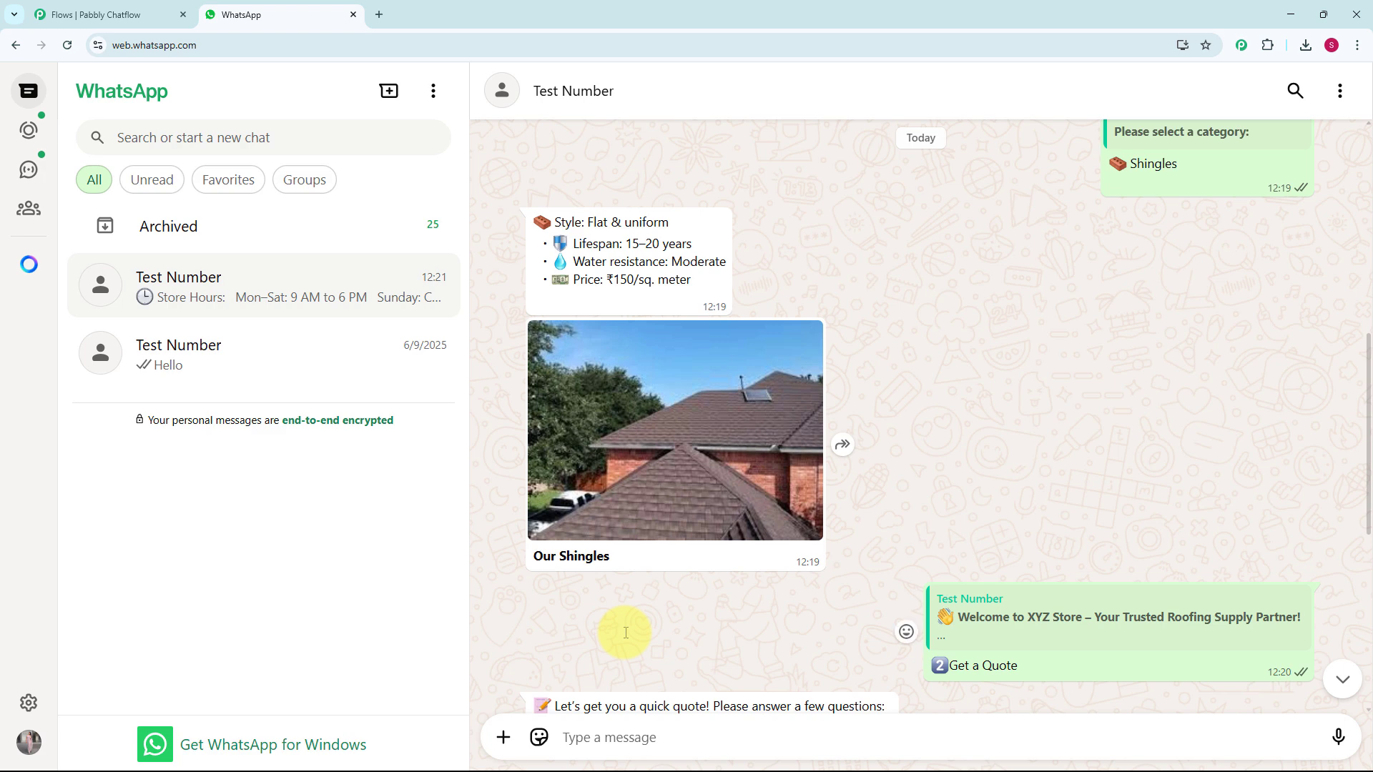
scroll(625, 632, "up", 4)
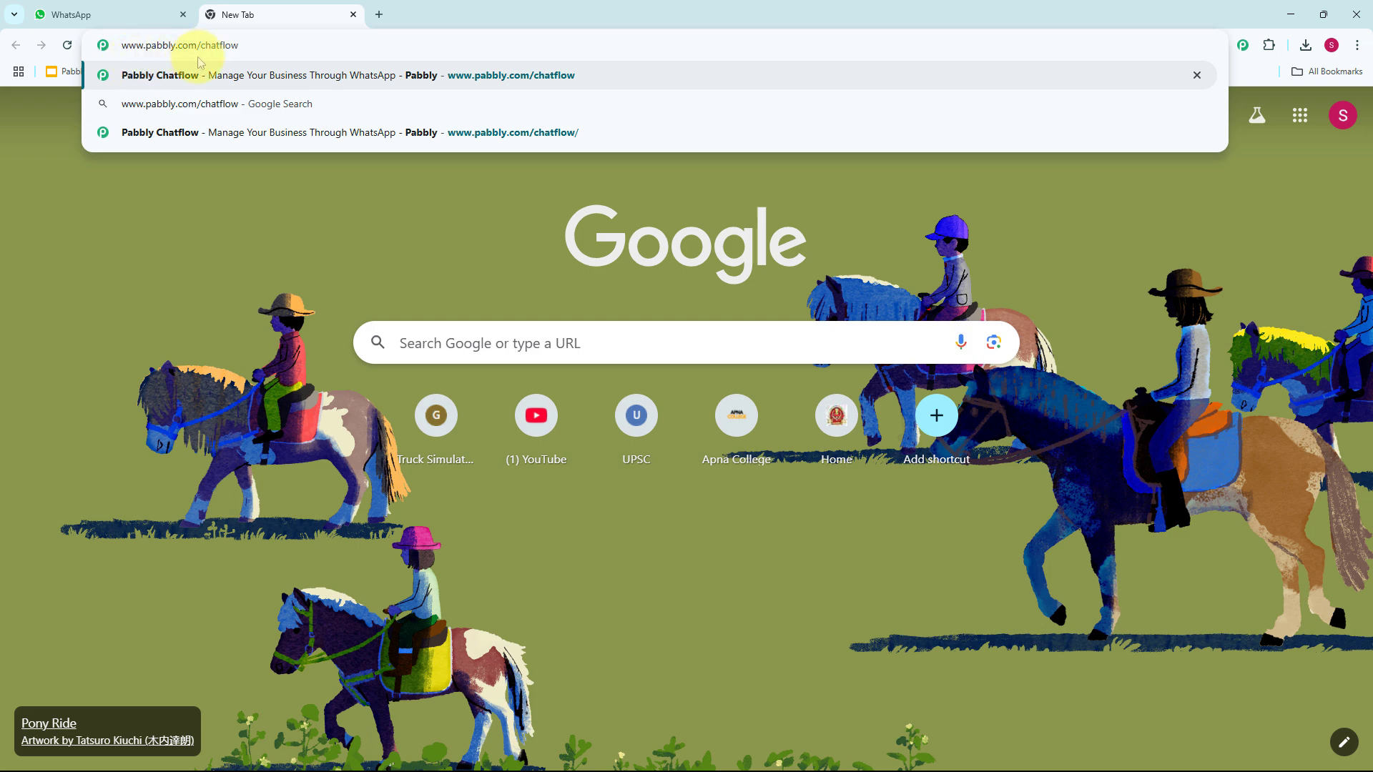
key("Return")
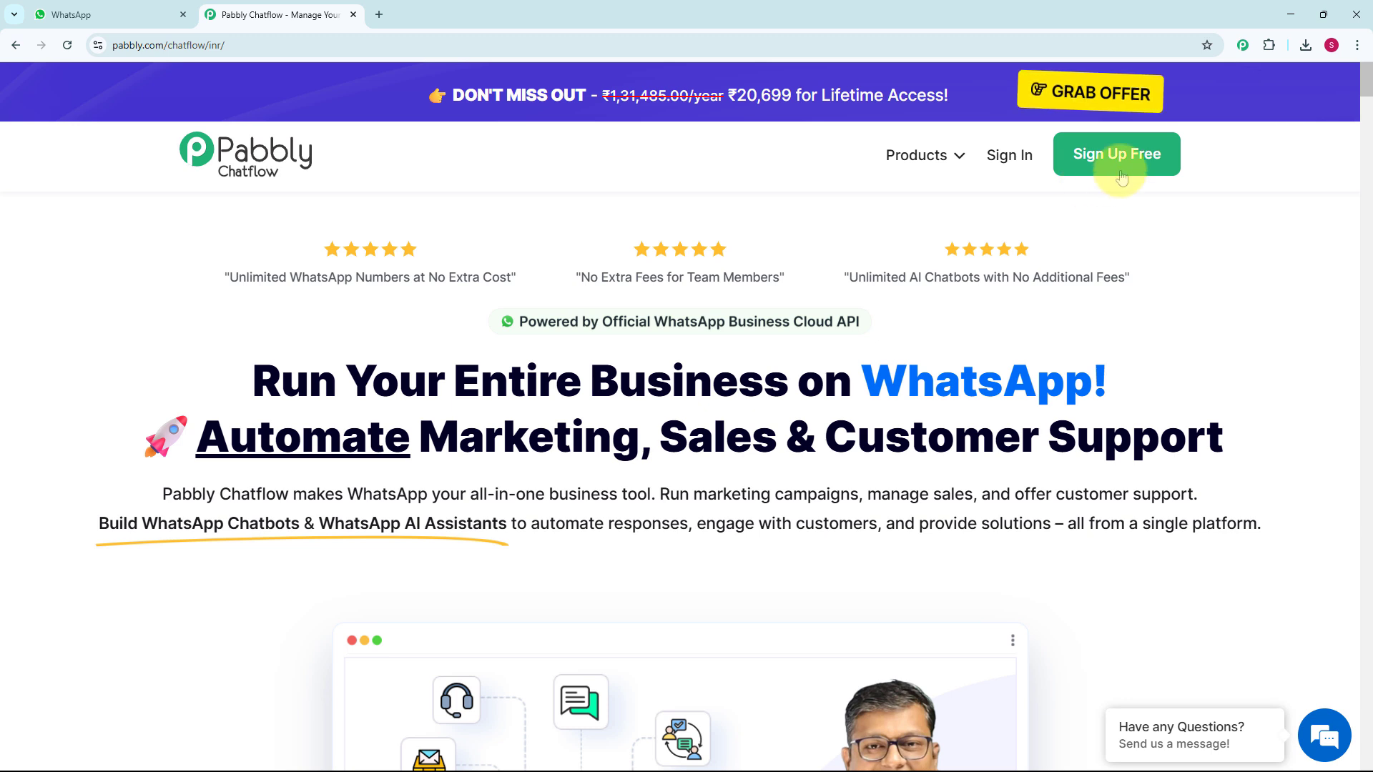
left_click(1006, 177)
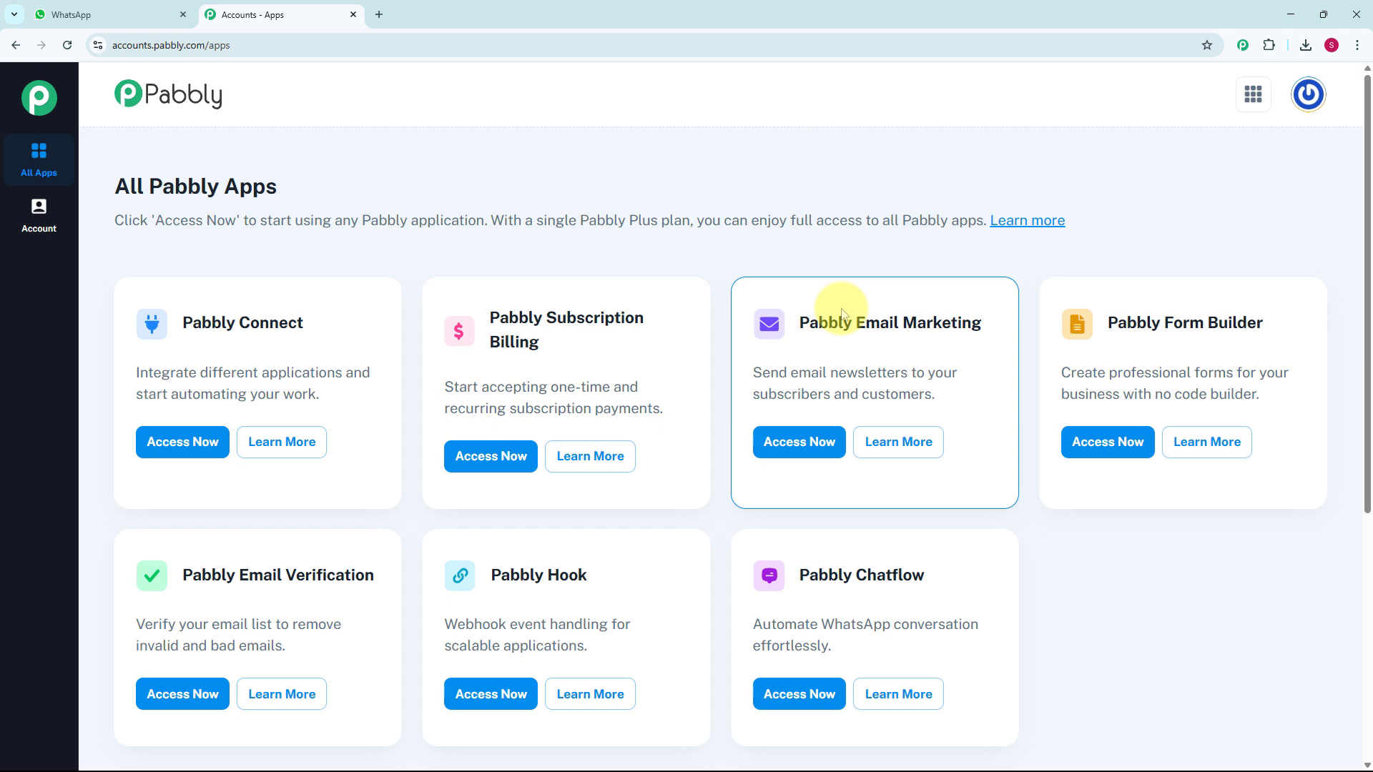
scroll(842, 314, "down", 2)
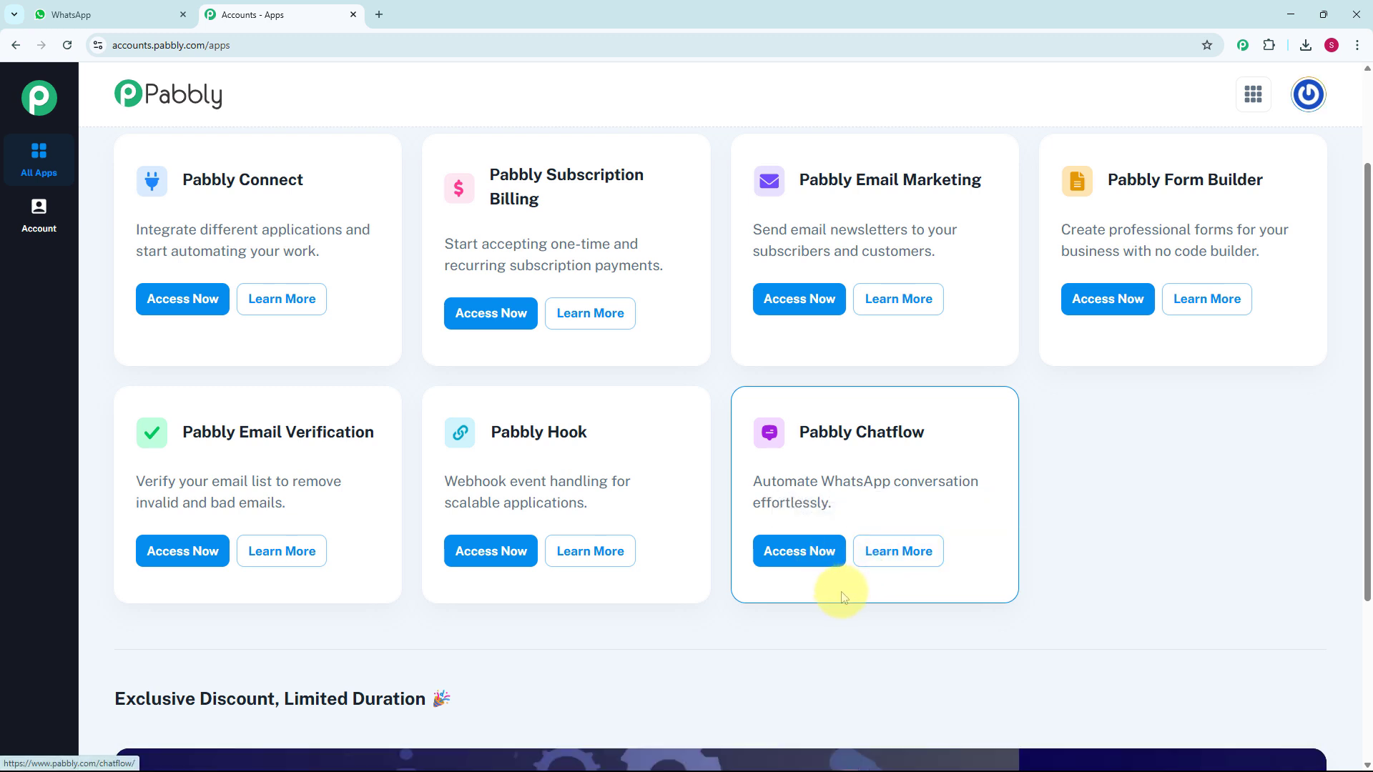
left_click(808, 562)
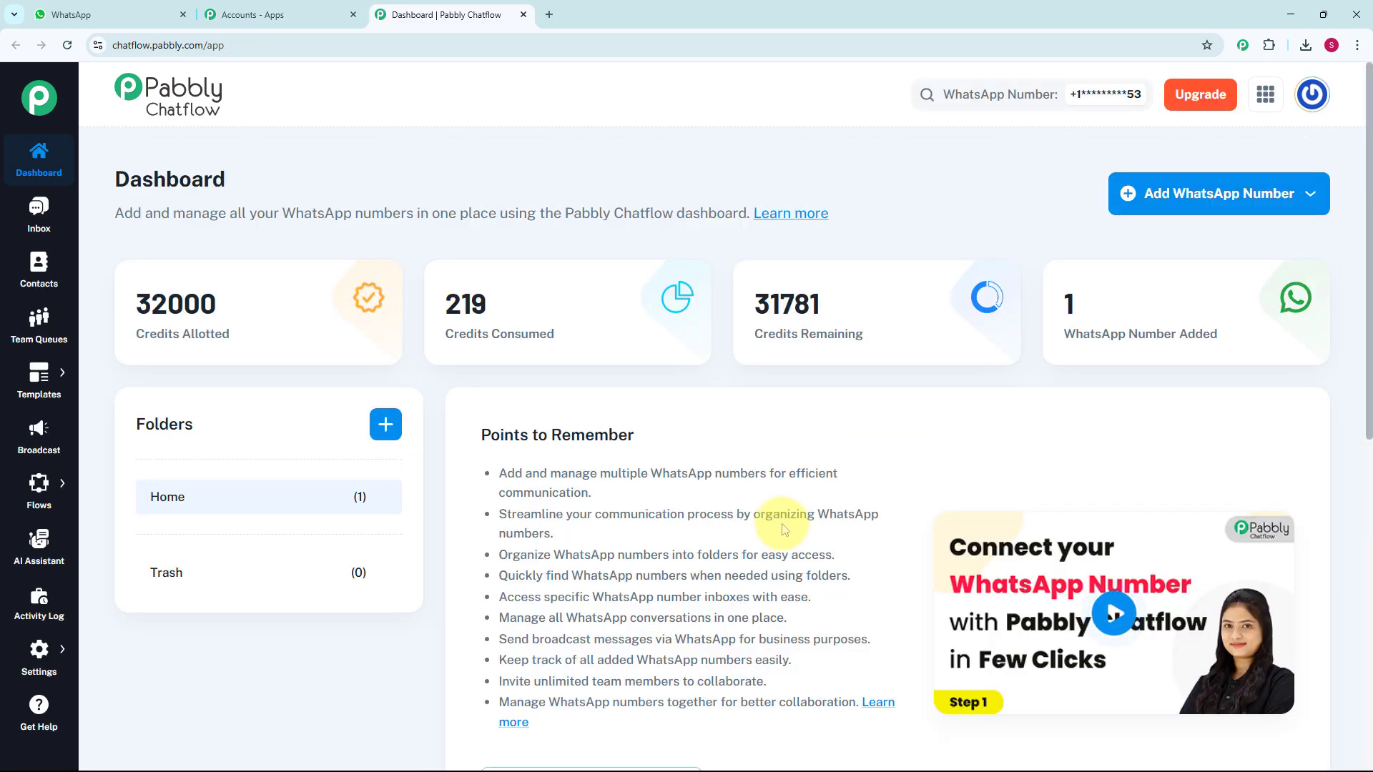
- Examine the dashboard's list of connected WhatsApp numbers and the options for adding a WhatsApp number
scroll(788, 525, "down", 2)
scroll(787, 527, "down", 6)
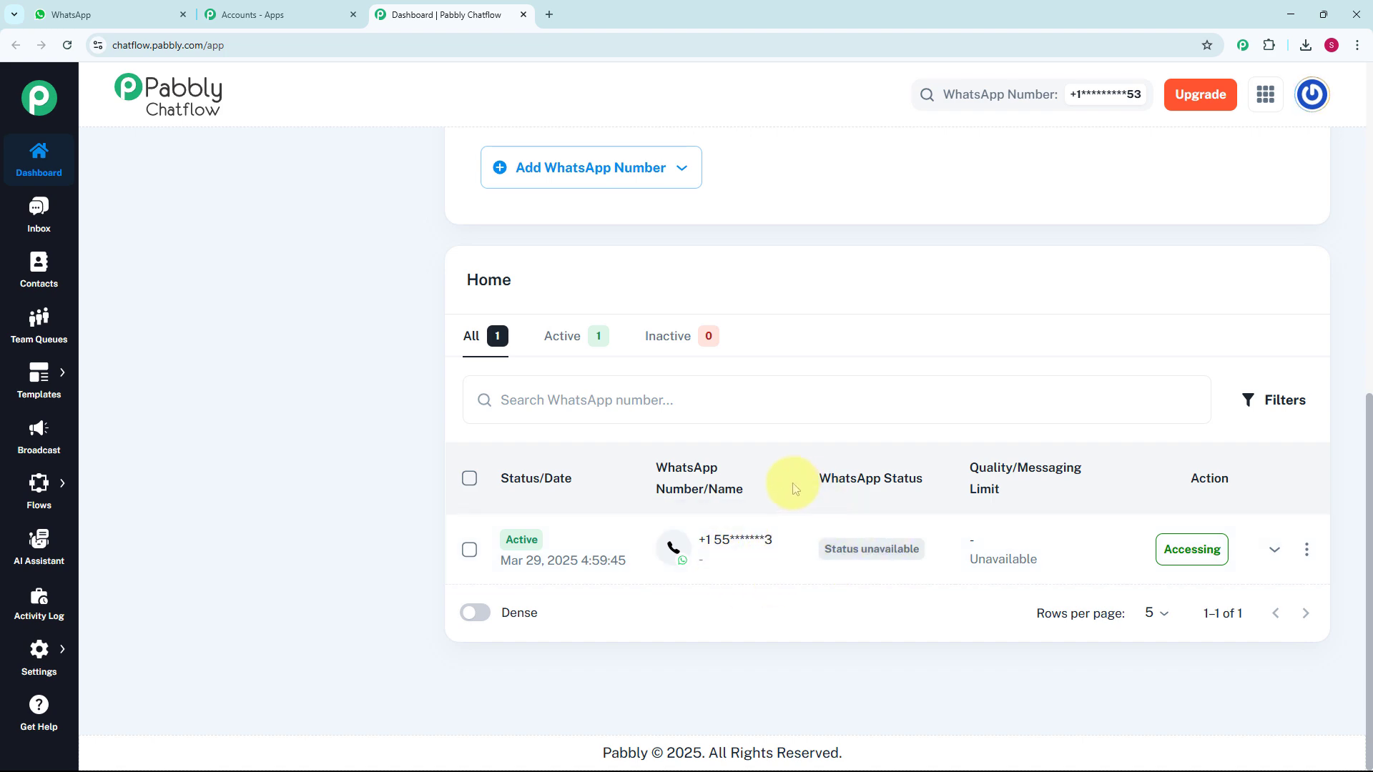
scroll(792, 486, "up", 8)
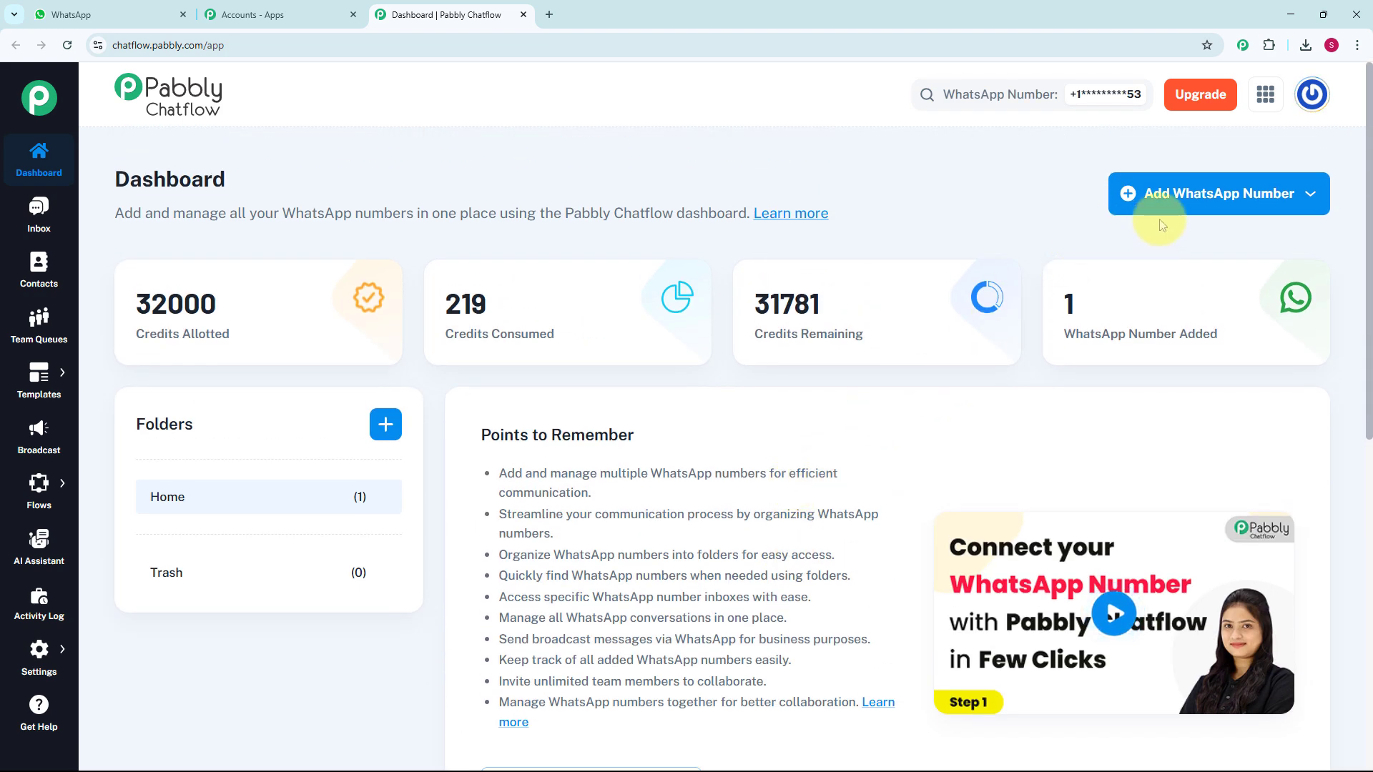
left_click(1228, 205)
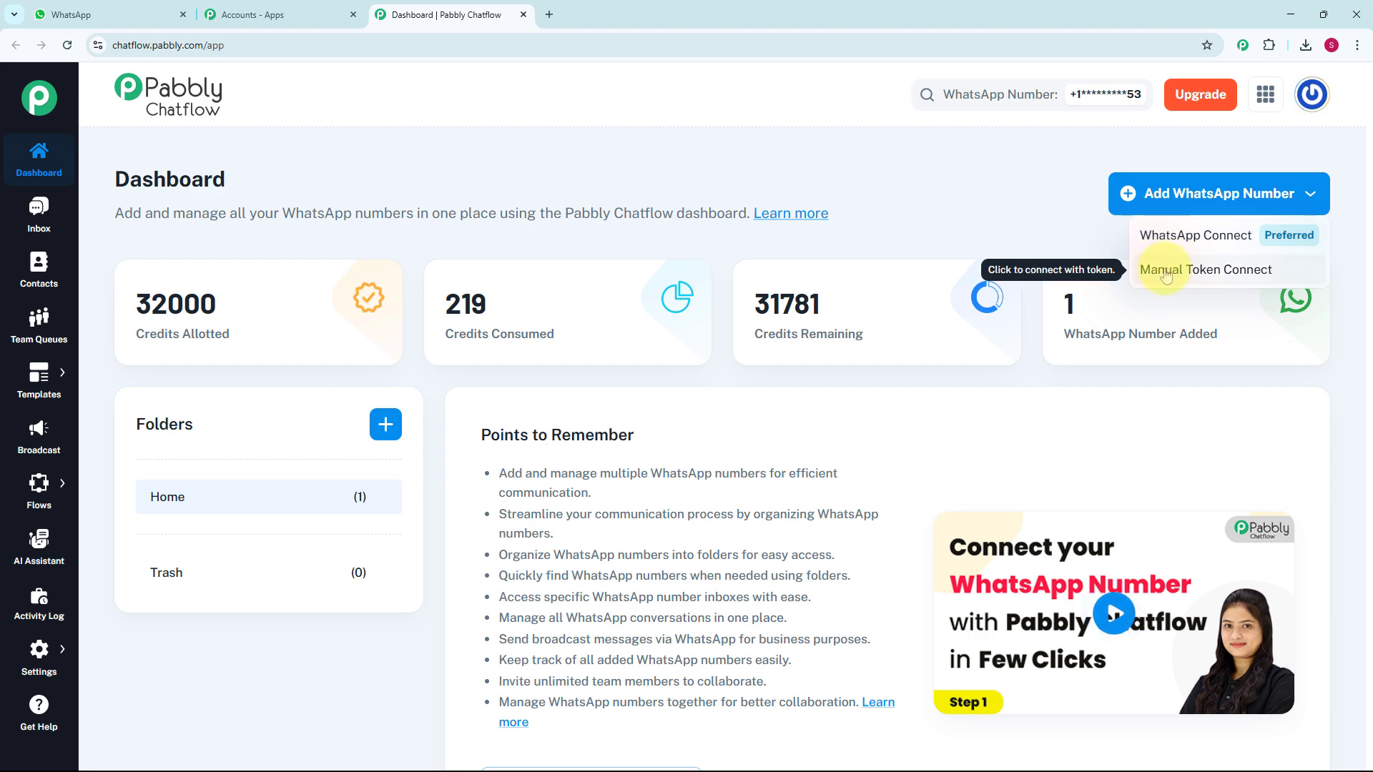
left_click(398, 424)
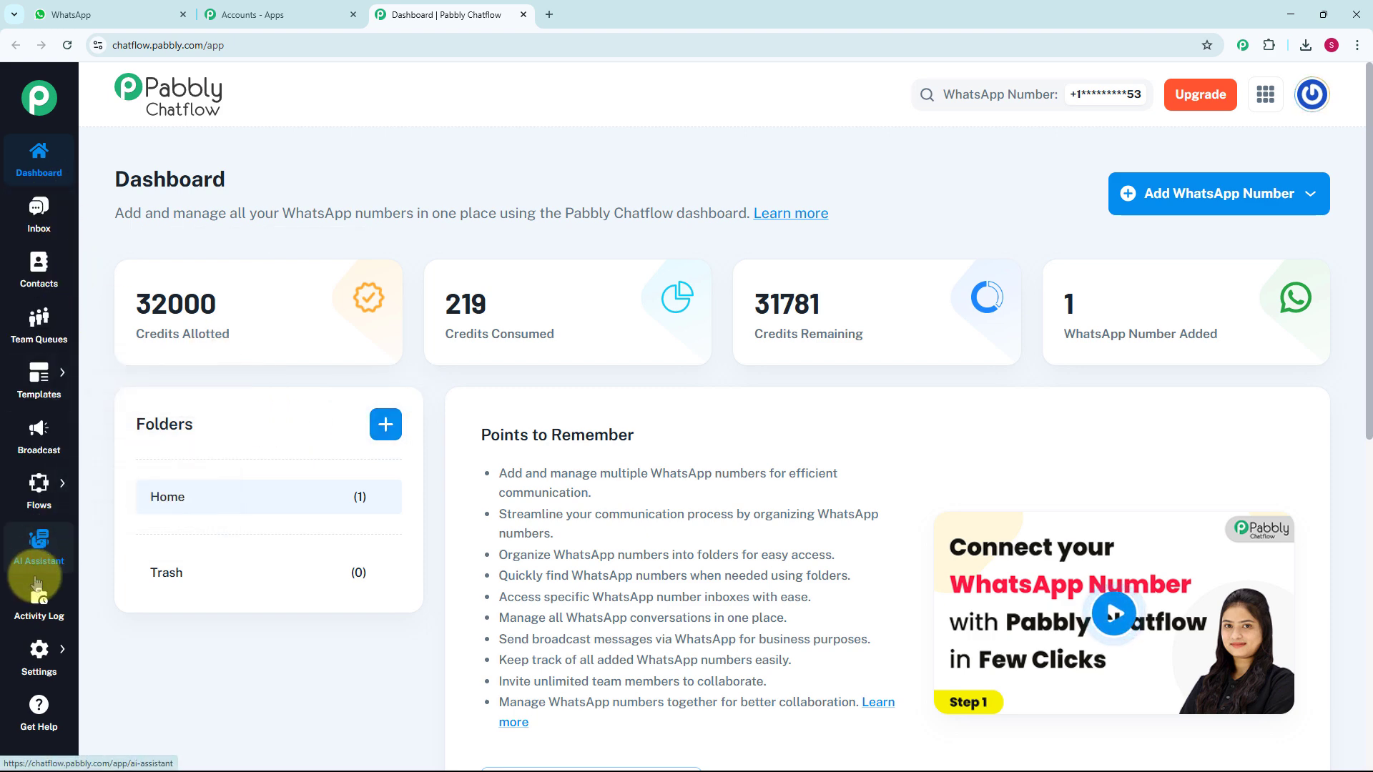
mouse_move(35, 493)
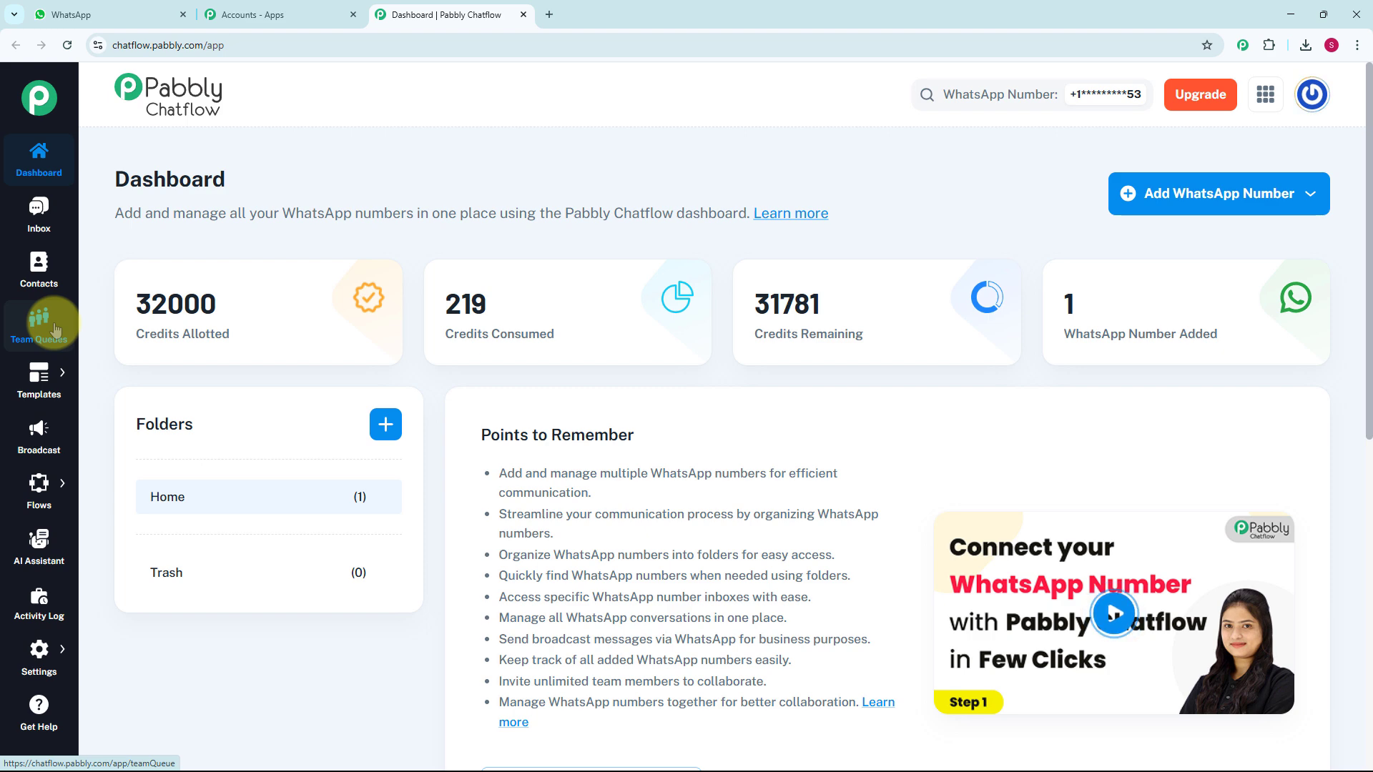
mouse_move(45, 395)
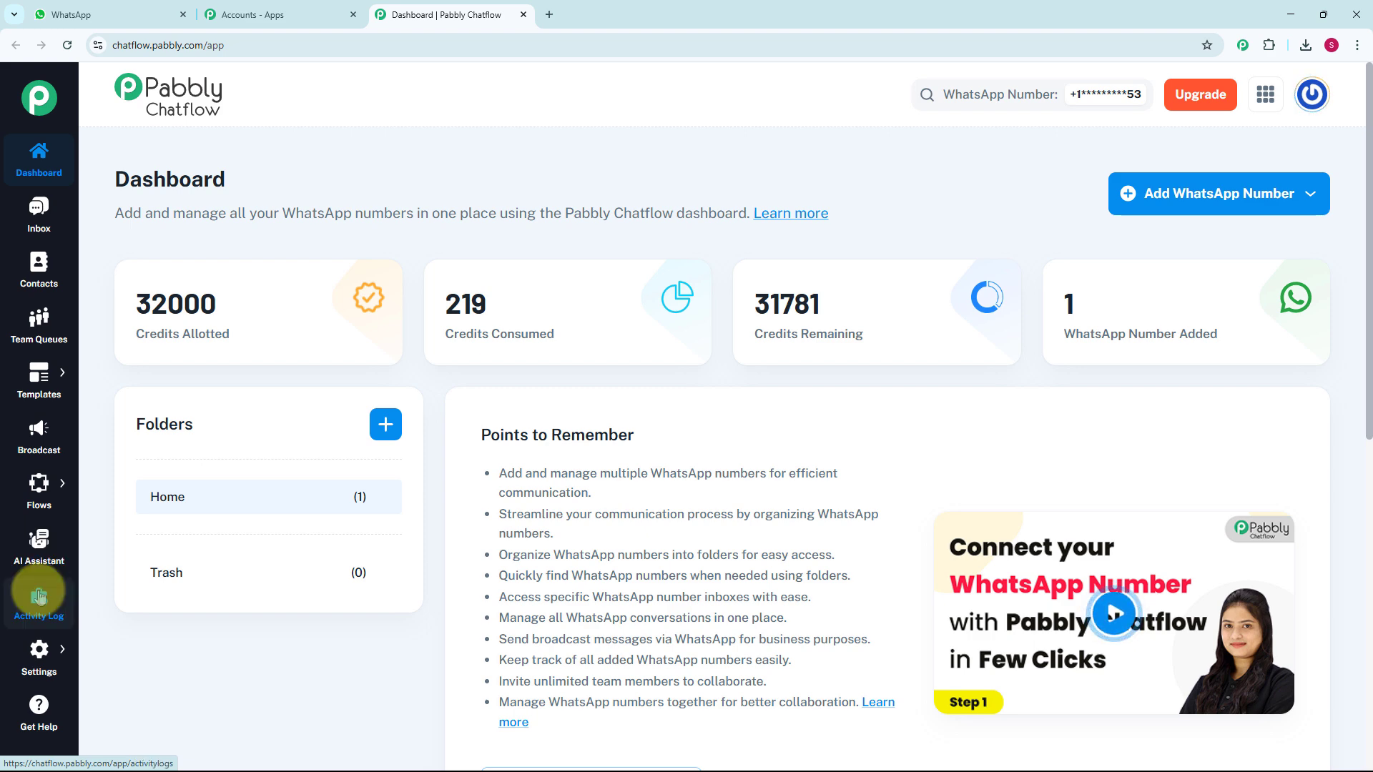
mouse_move(42, 658)
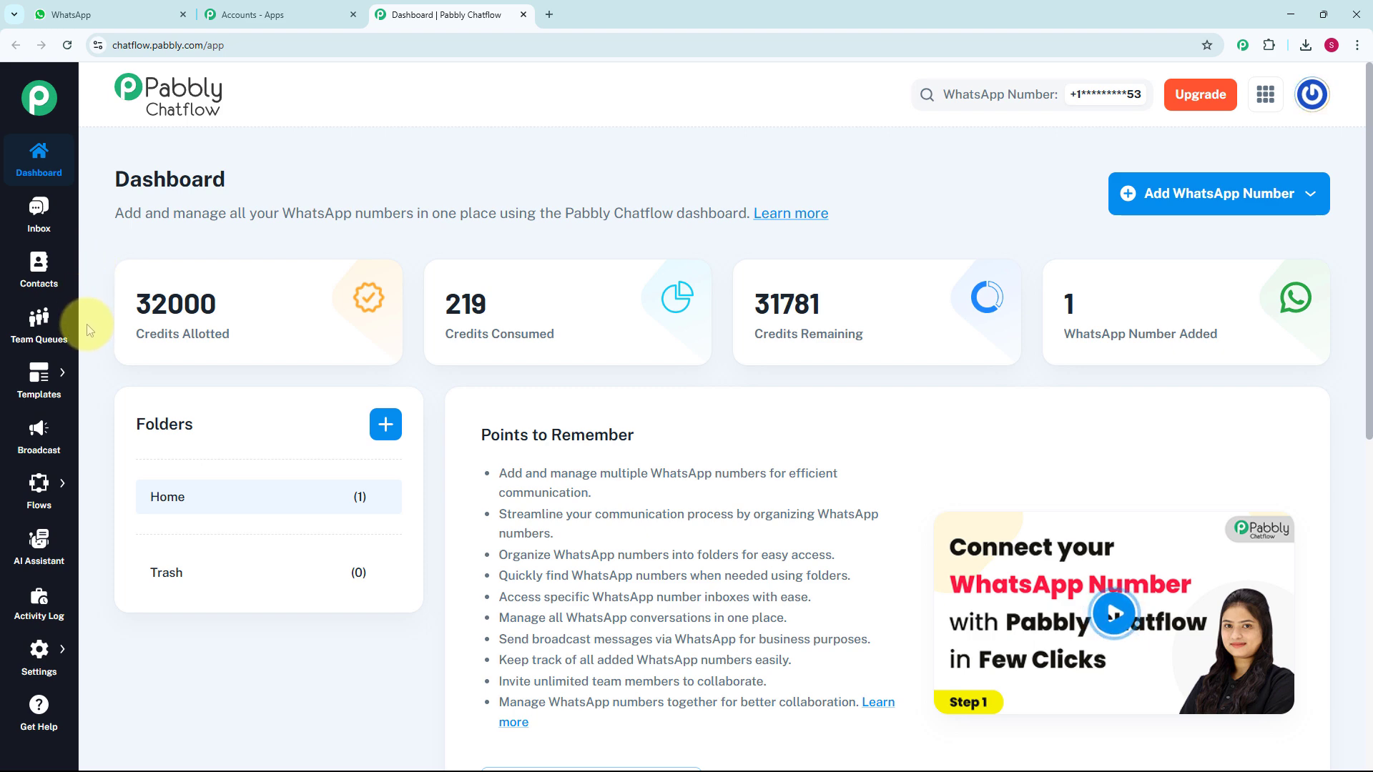
- Add a new flow in the Flow Builder named WhatsApp Chatbot for Roofing Supply Store Business
mouse_move(57, 499)
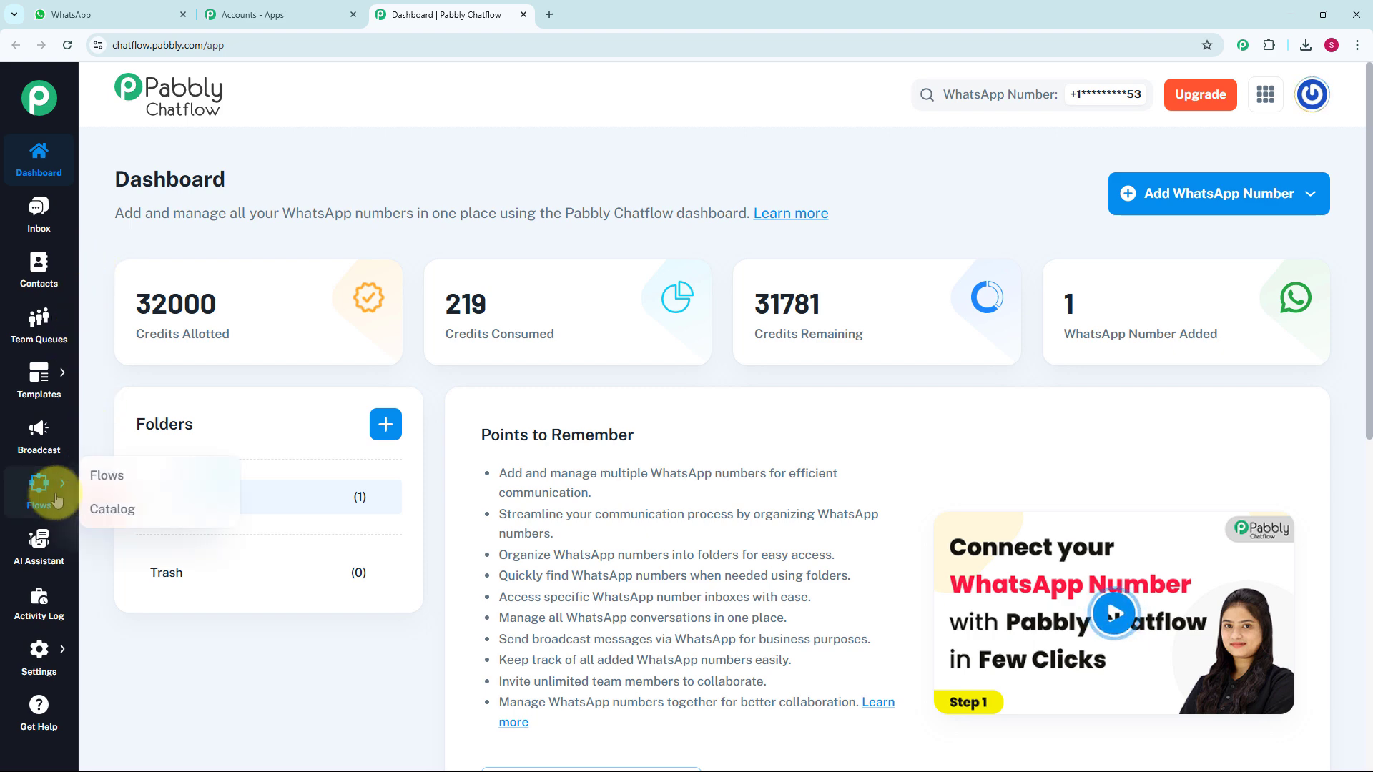
left_click(118, 475)
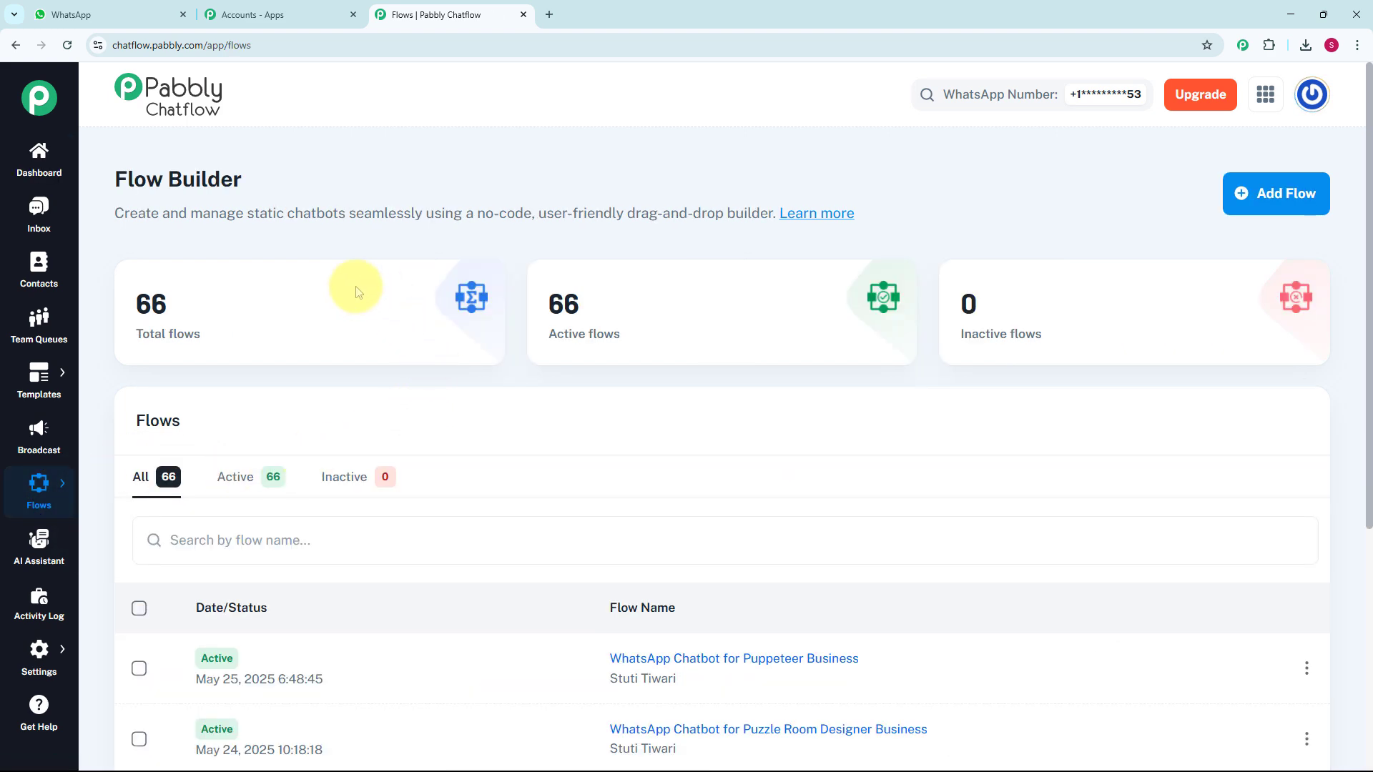
scroll(602, 574, "down", 5)
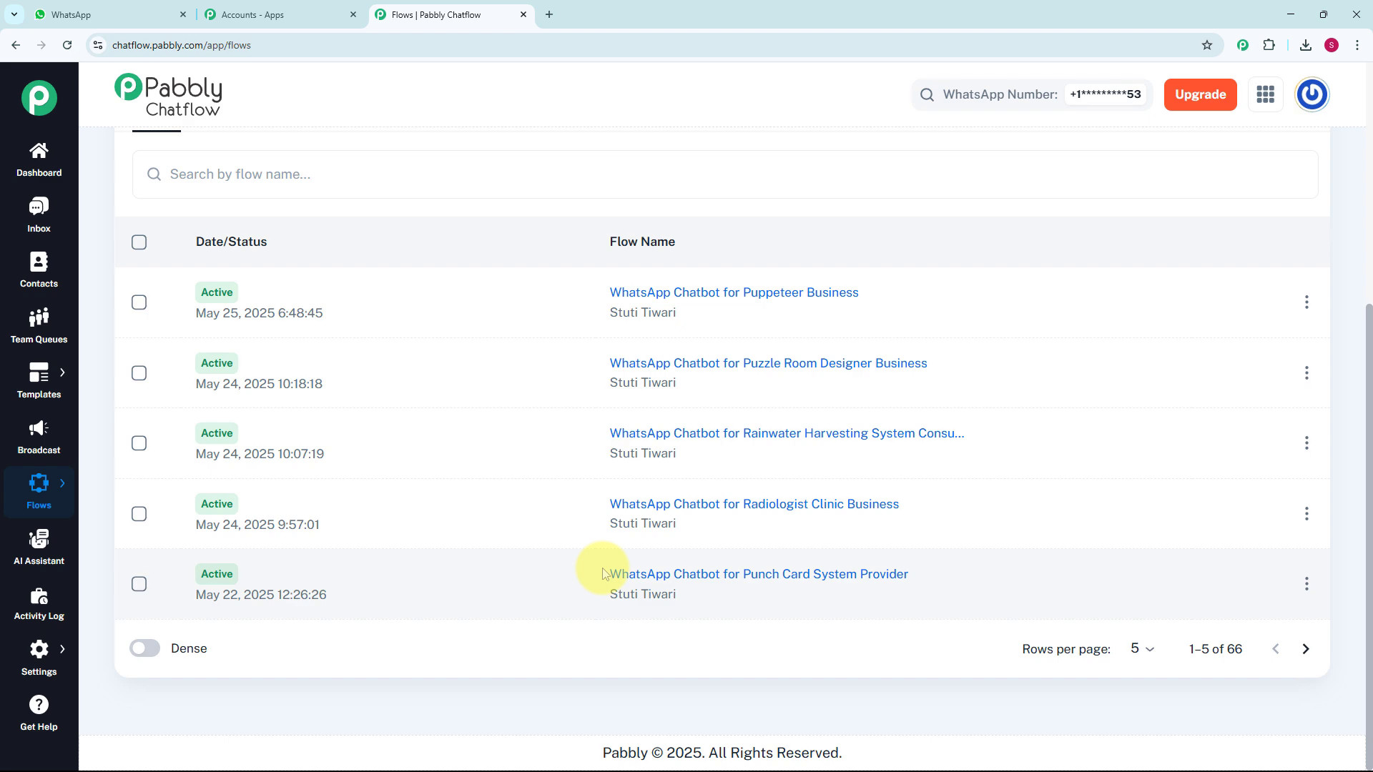
scroll(603, 574, "up", 3)
scroll(603, 573, "up", 2)
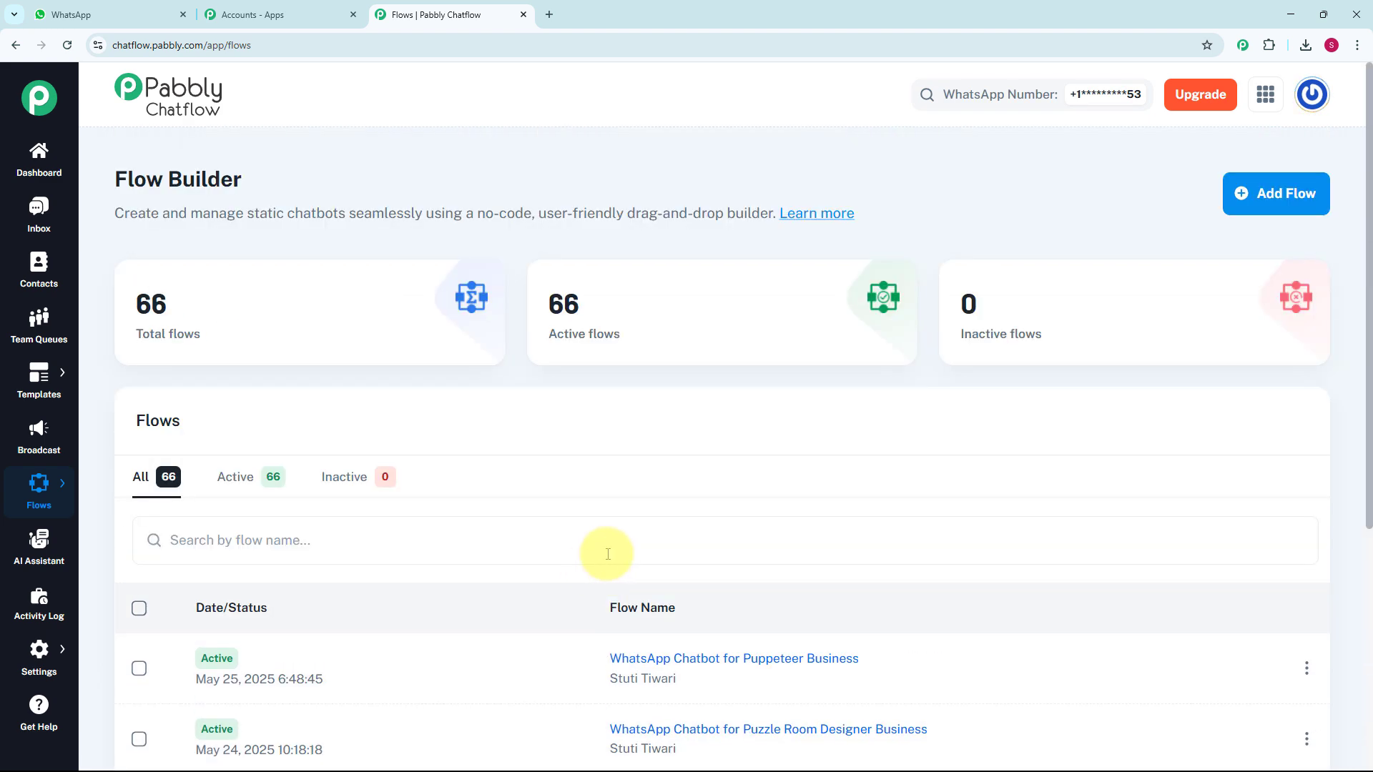
left_click(1280, 195)
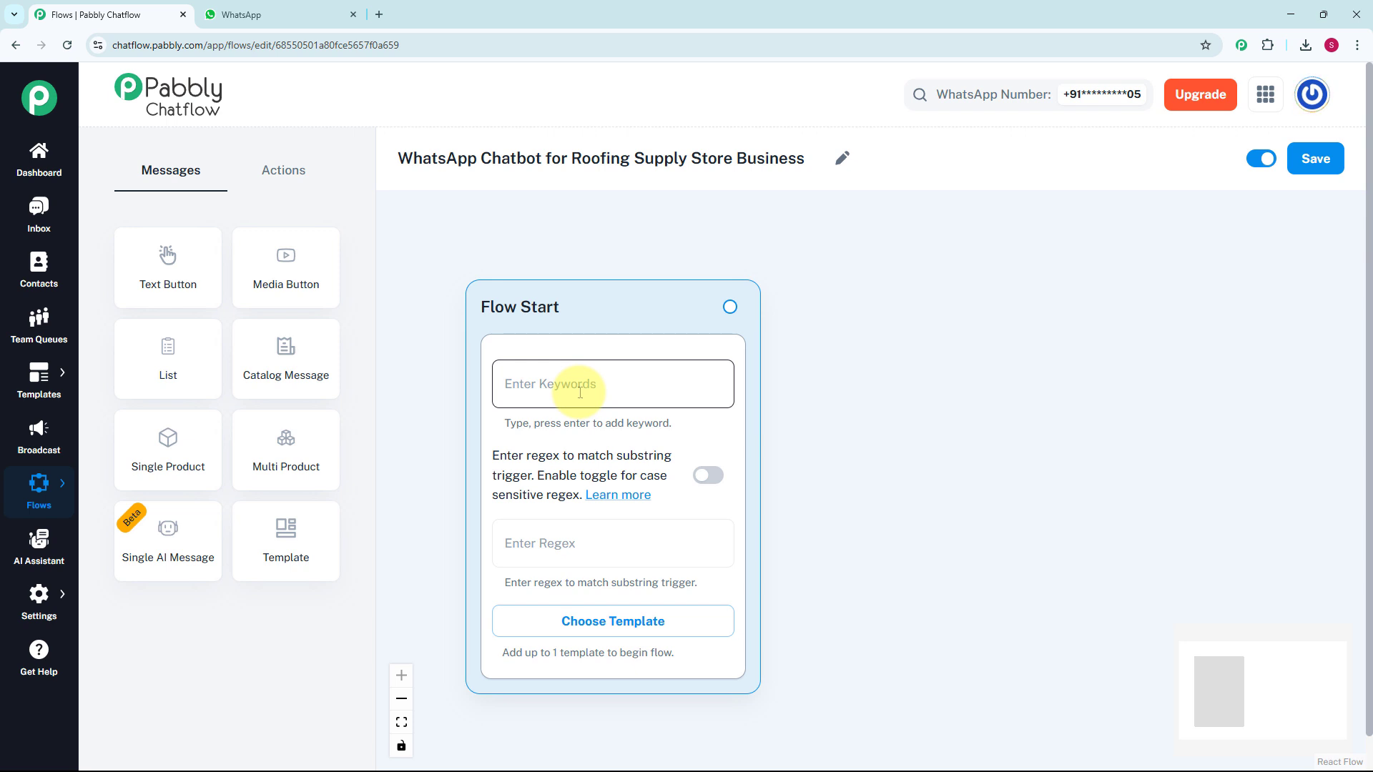
- Set the Flow Start regex to [\s\S]+ and connect the block to a new Text + Button message
left_click(560, 560)
type("[\\s\\S]+")
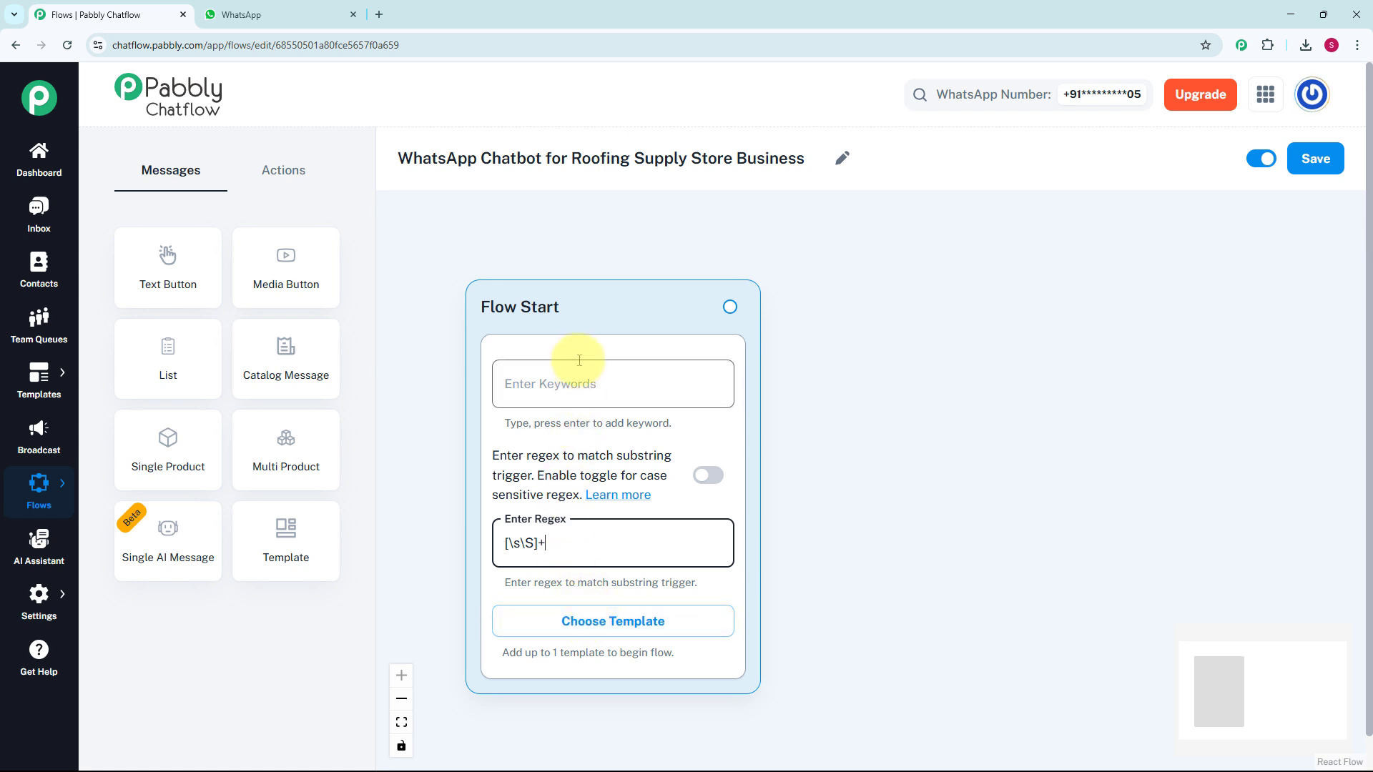
left_click_drag(733, 308, 861, 429)
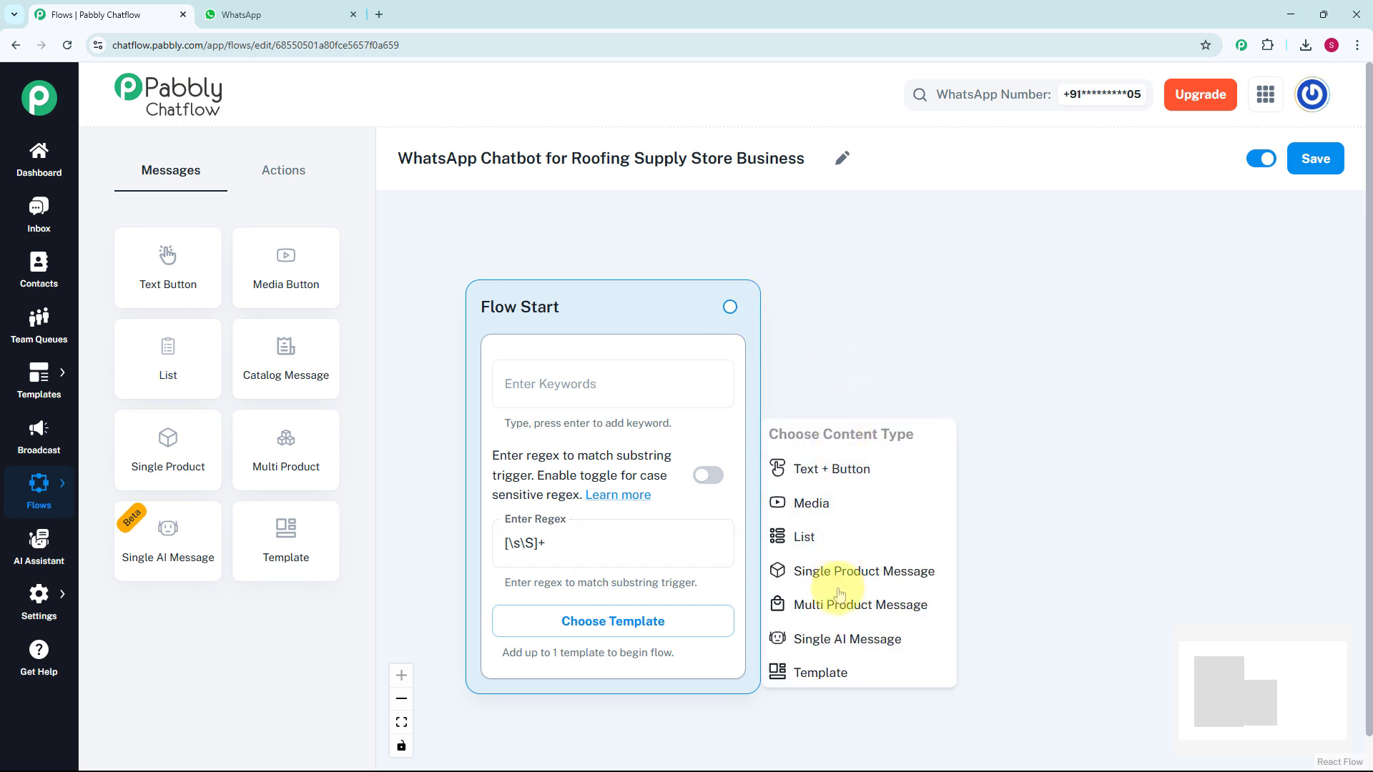
left_click(799, 469)
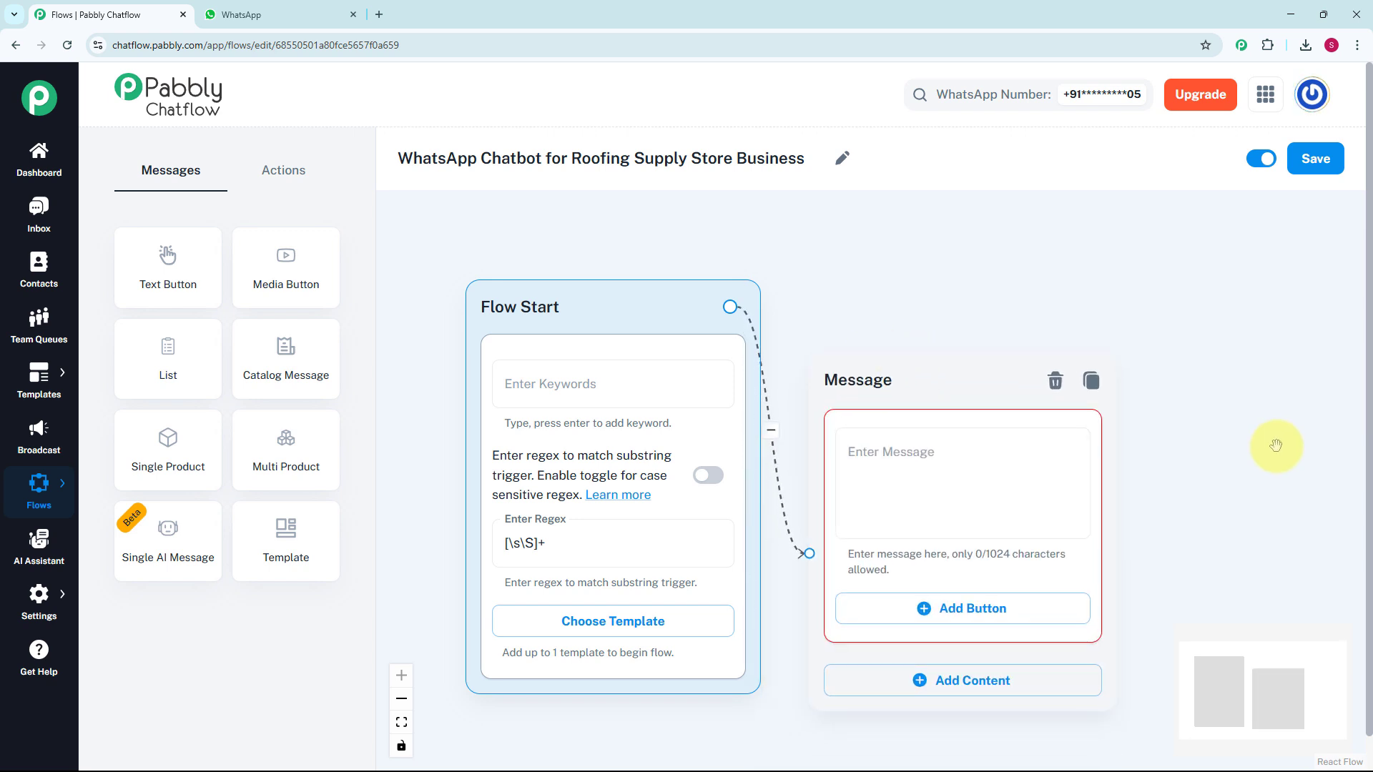
scroll(1276, 446, "down", 2)
left_click_drag(1273, 445, 1026, 382)
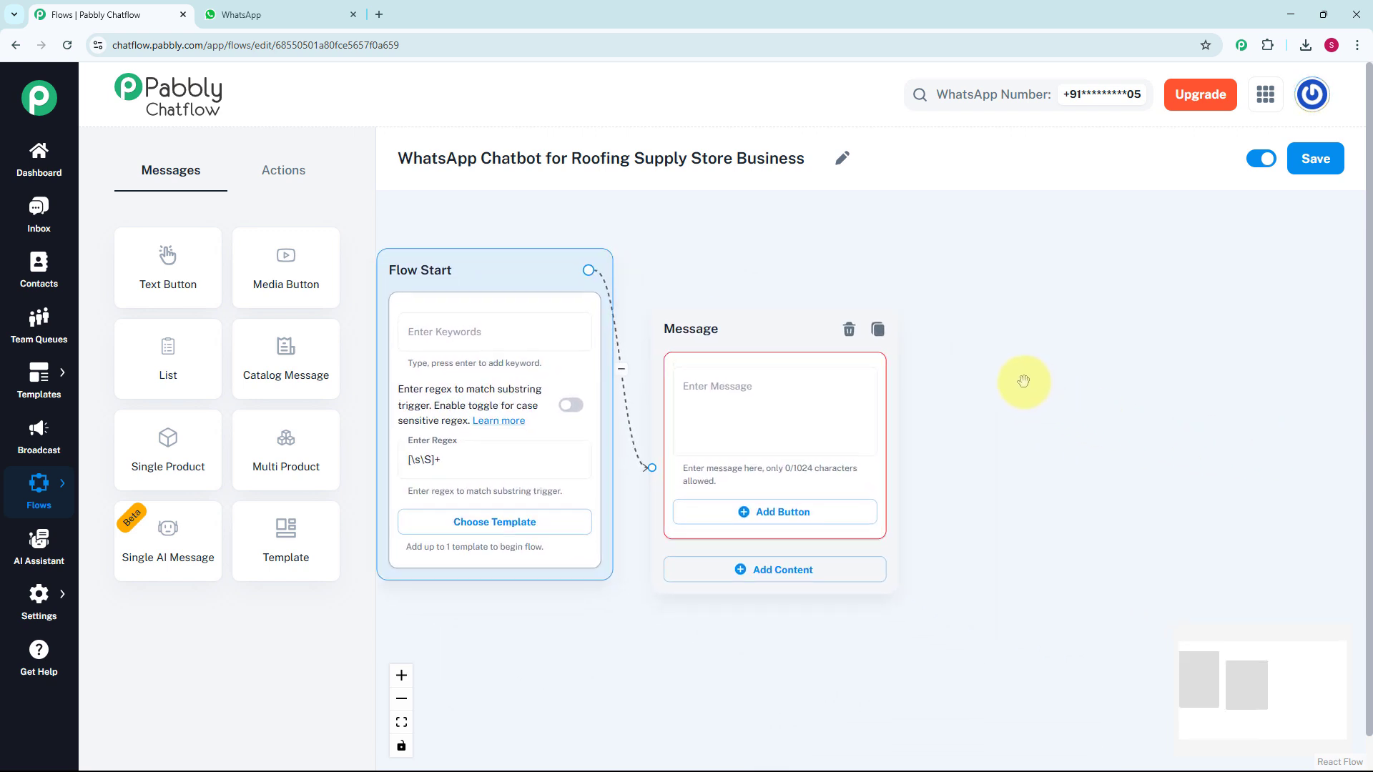
- Fill the new message with the greeting beginning "*Welcome to XYZ Store – Your Trusted Roofing Supply Partner!*" and "How can we assist you today?"
left_click(775, 426)
scroll(770, 426, "up", 1)
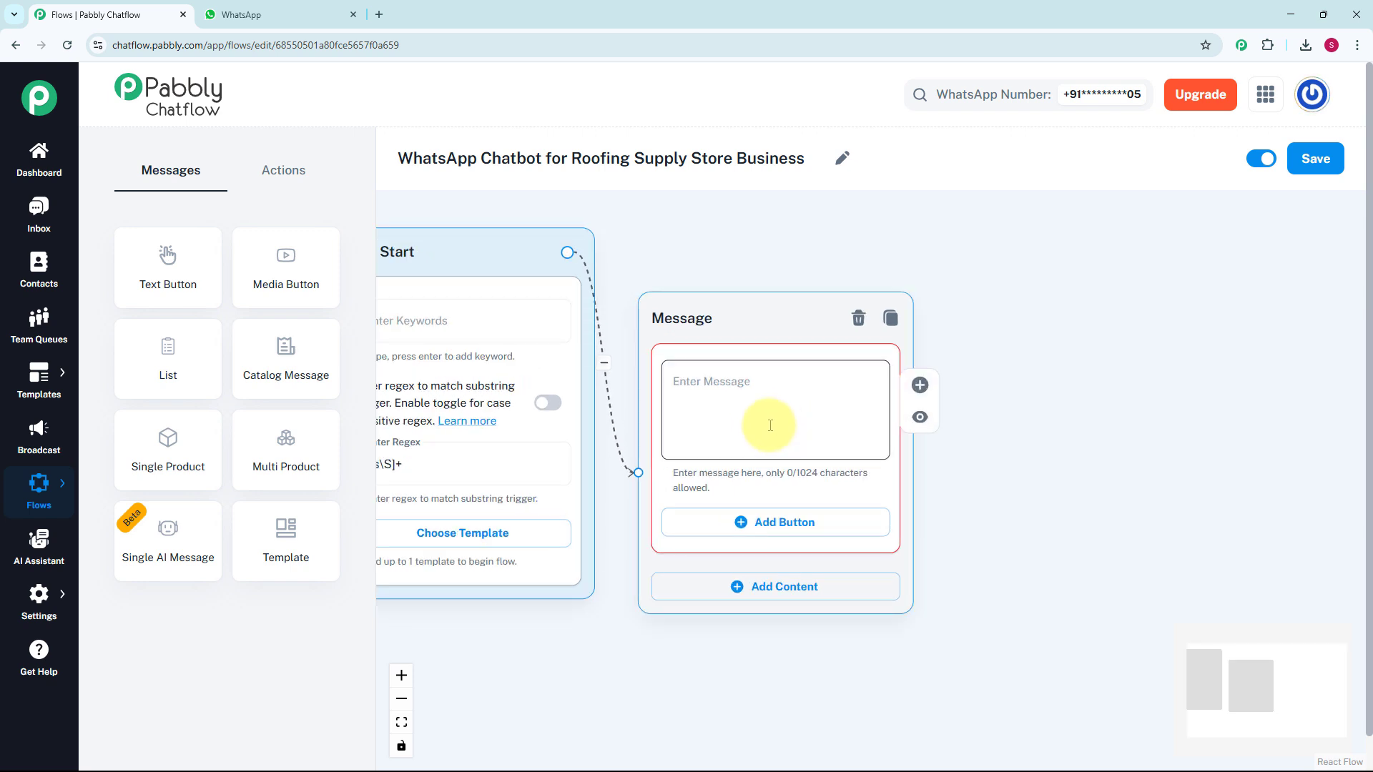
key("ctrl+v")
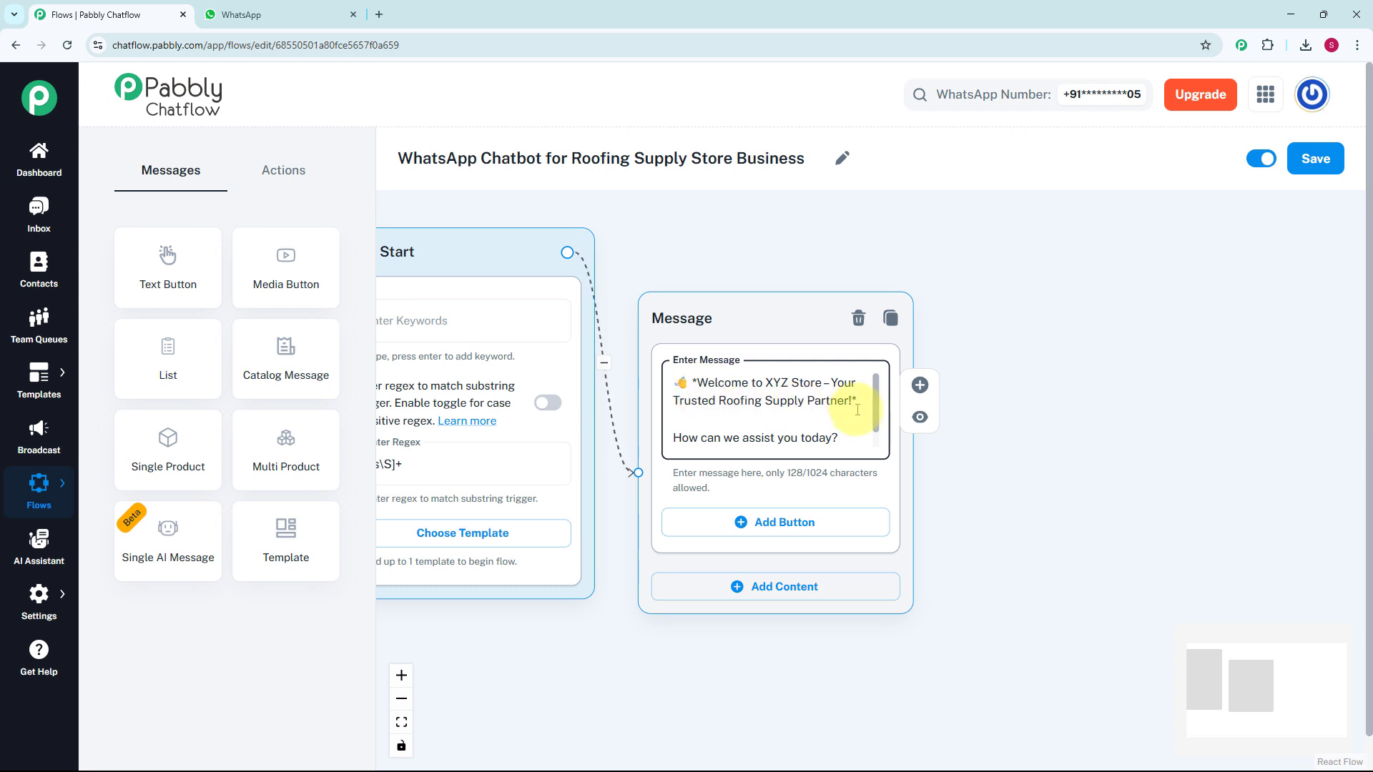
- Add three buttons to the welcome message: 1️⃣ Browse Materials, 2️⃣ Get a Quote and 3️⃣ Contact Store
left_click(774, 527)
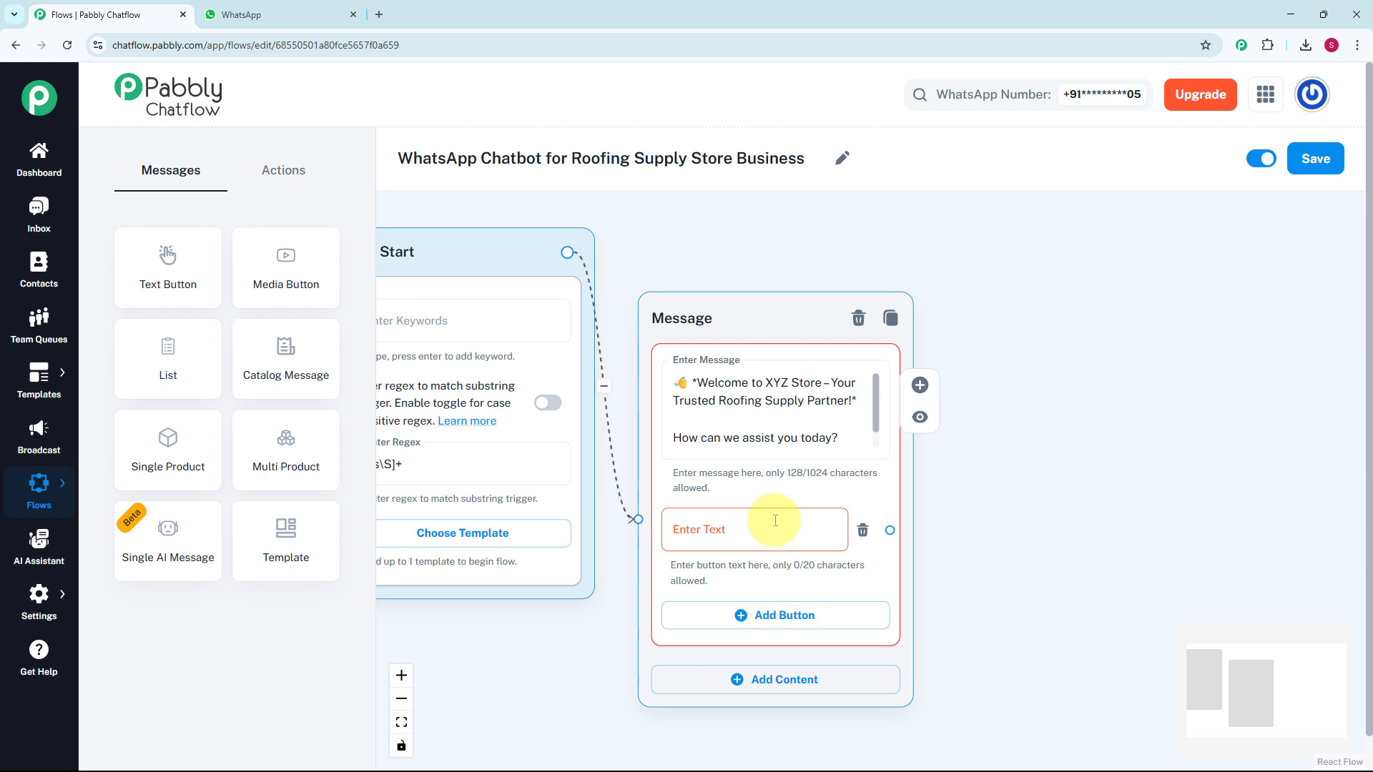
left_click(774, 519)
type("1️⃣ Browse Materials")
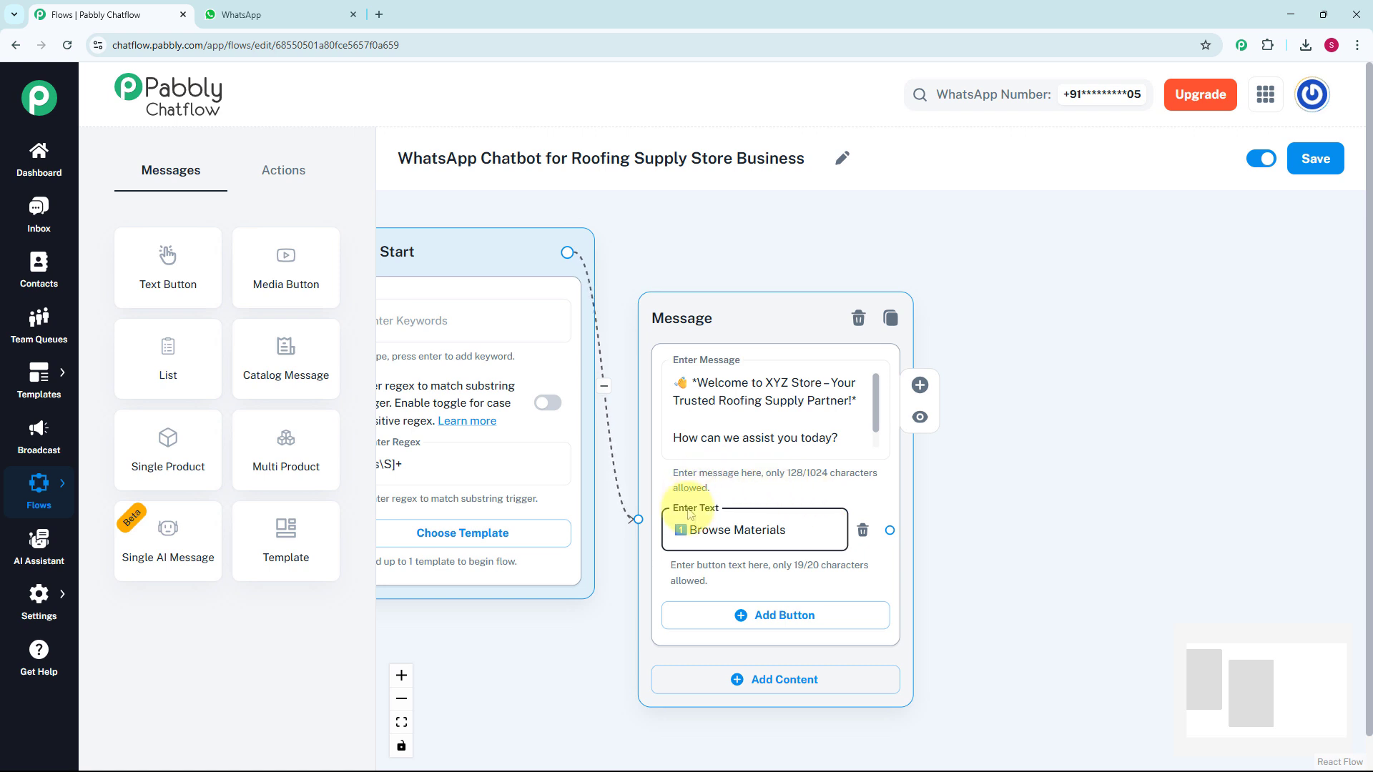
left_click_drag(1042, 619, 987, 496)
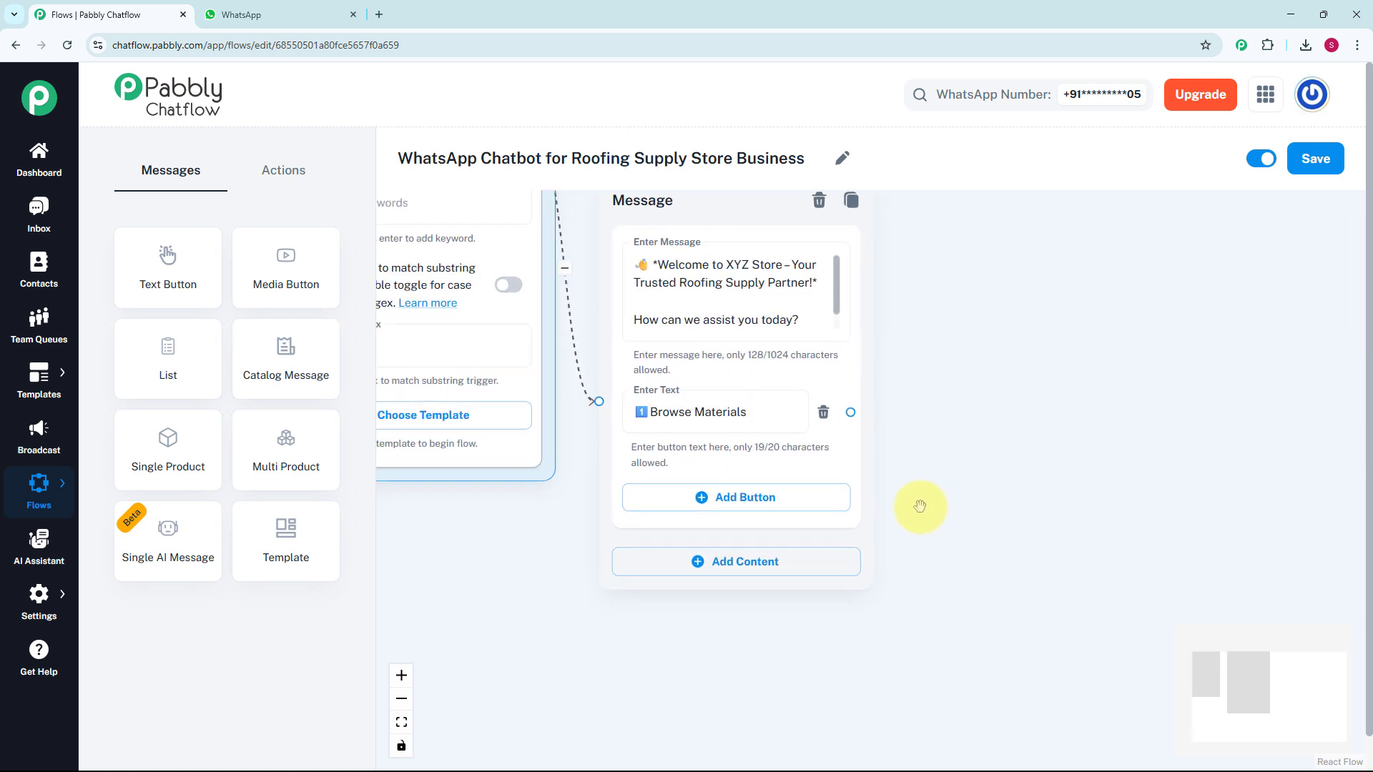
left_click(747, 497)
left_click(740, 510)
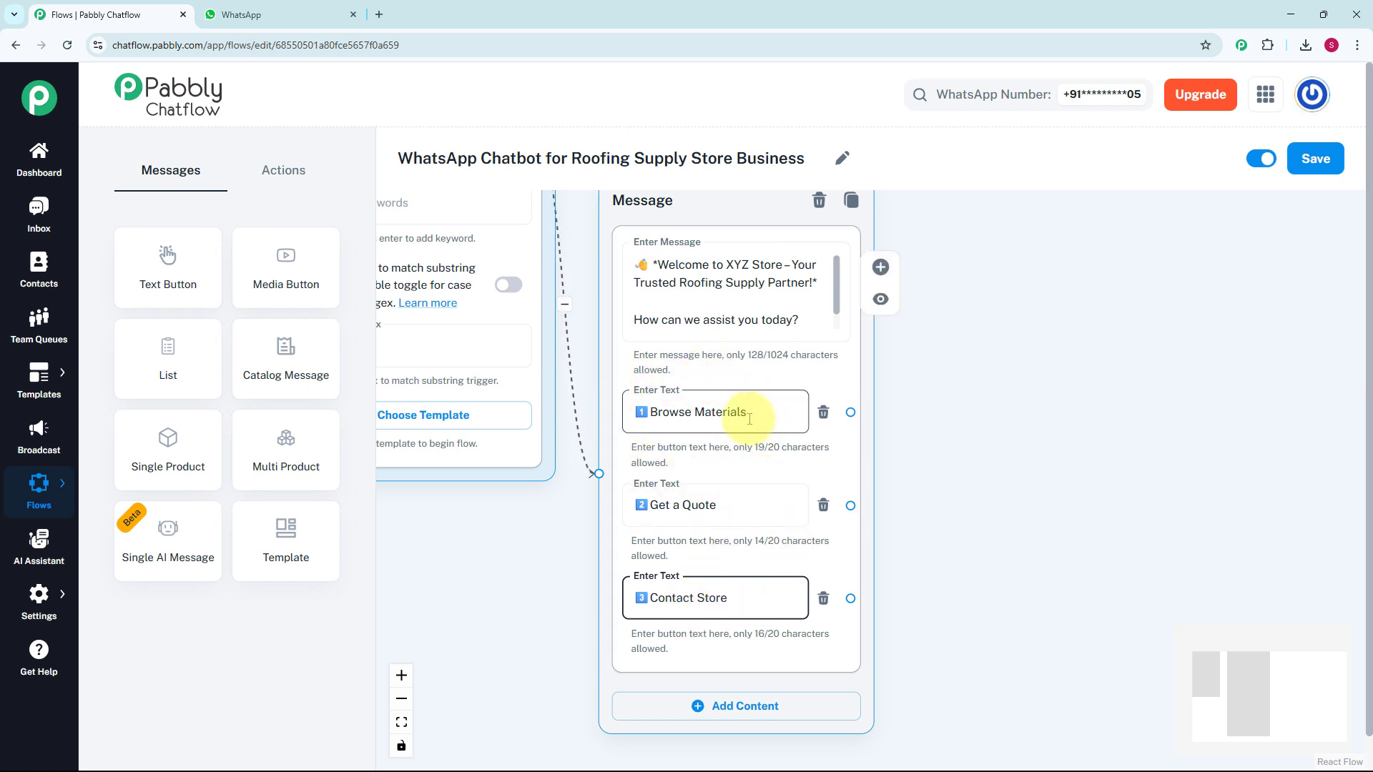
- Connect the Browse Materials button to a new List message and place it beside the welcome message
left_click_drag(848, 412, 907, 315)
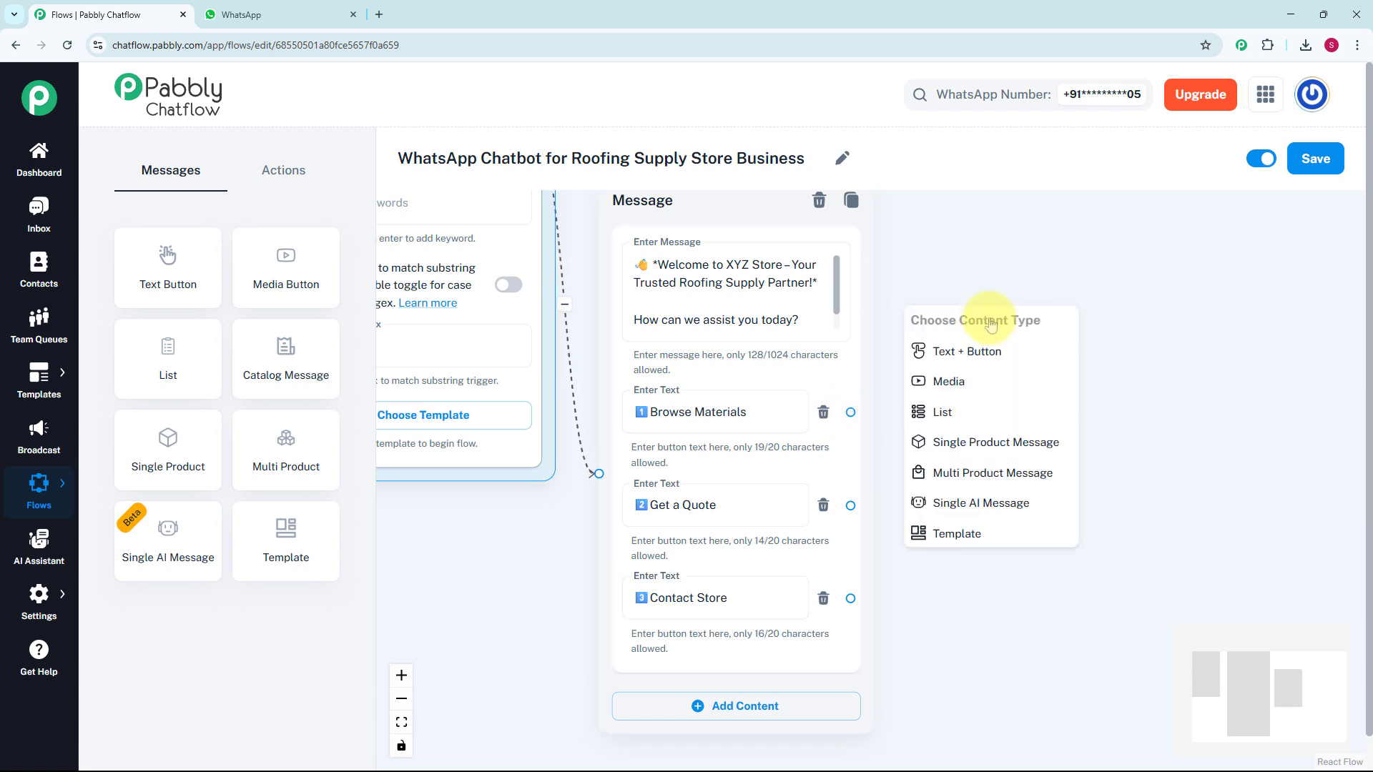
left_click(951, 414)
left_click_drag(959, 407, 1009, 417)
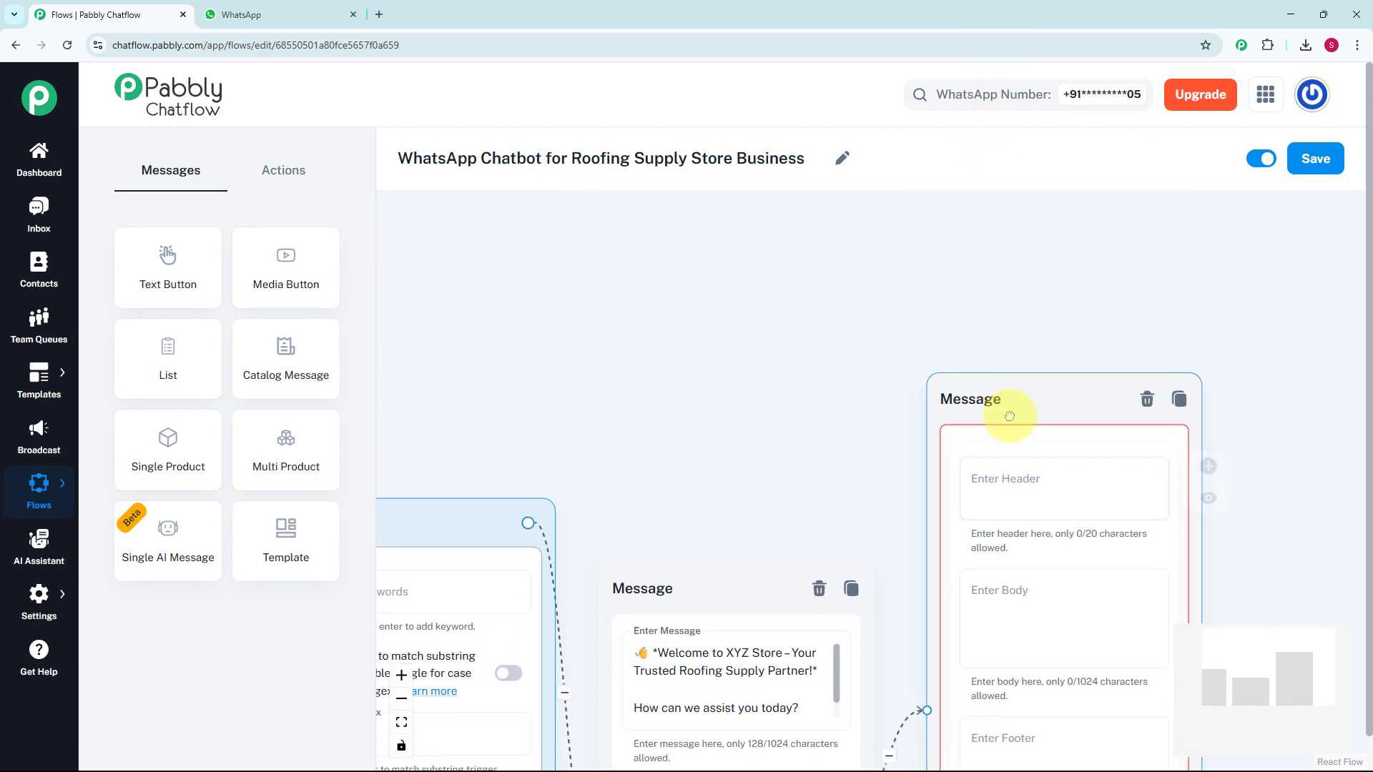
scroll(1215, 343, "down", 5)
left_click_drag(1278, 396, 956, 349)
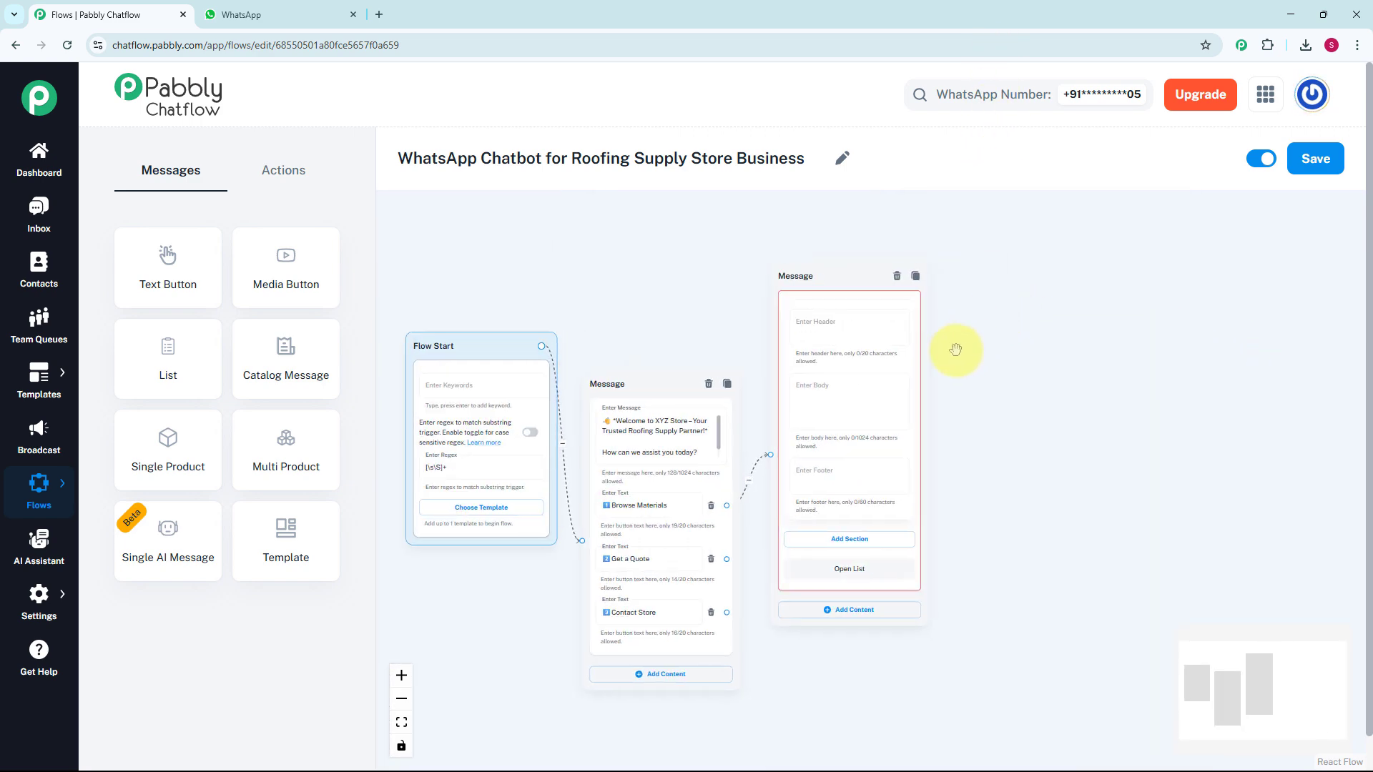
- Set the list message's body to "Please select a category:"
scroll(869, 343, "up", 2)
left_click(861, 328)
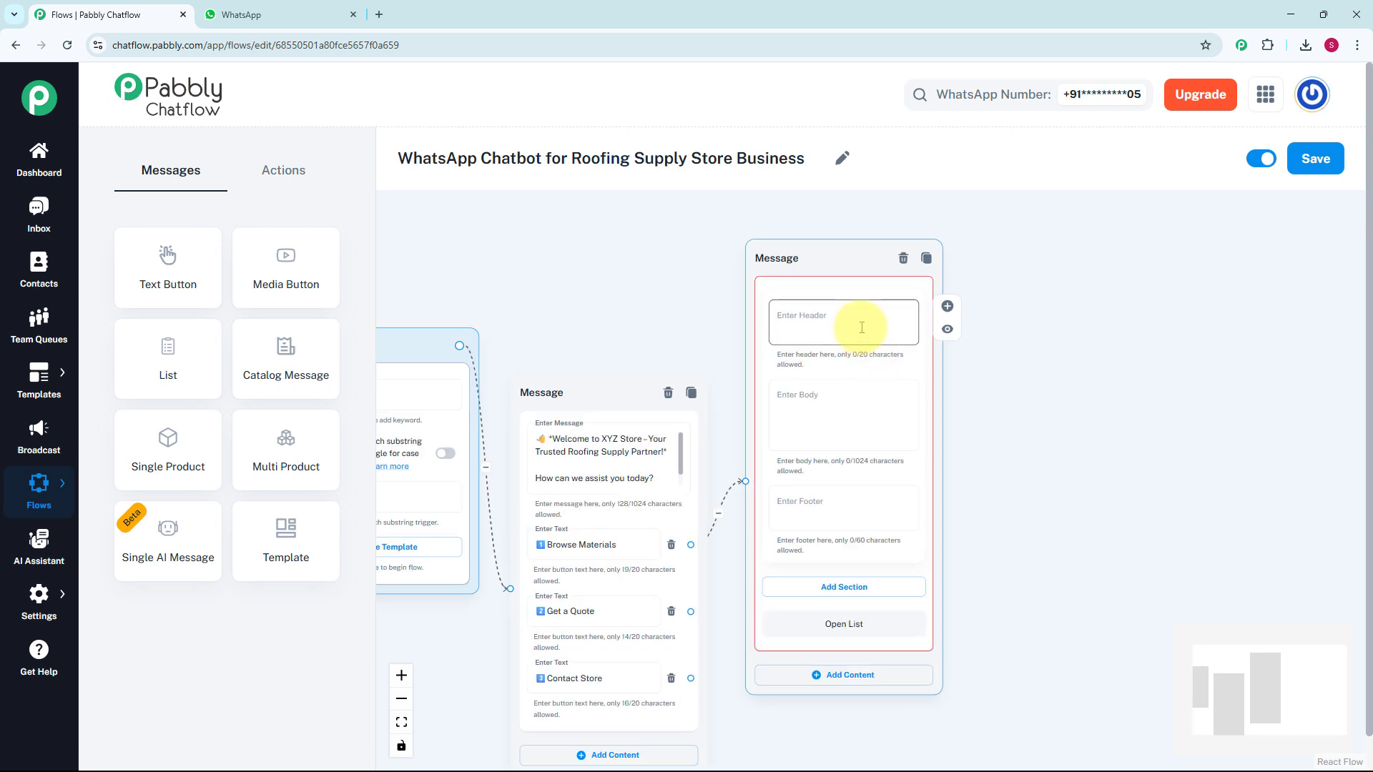
left_click(851, 412)
left_click(843, 515)
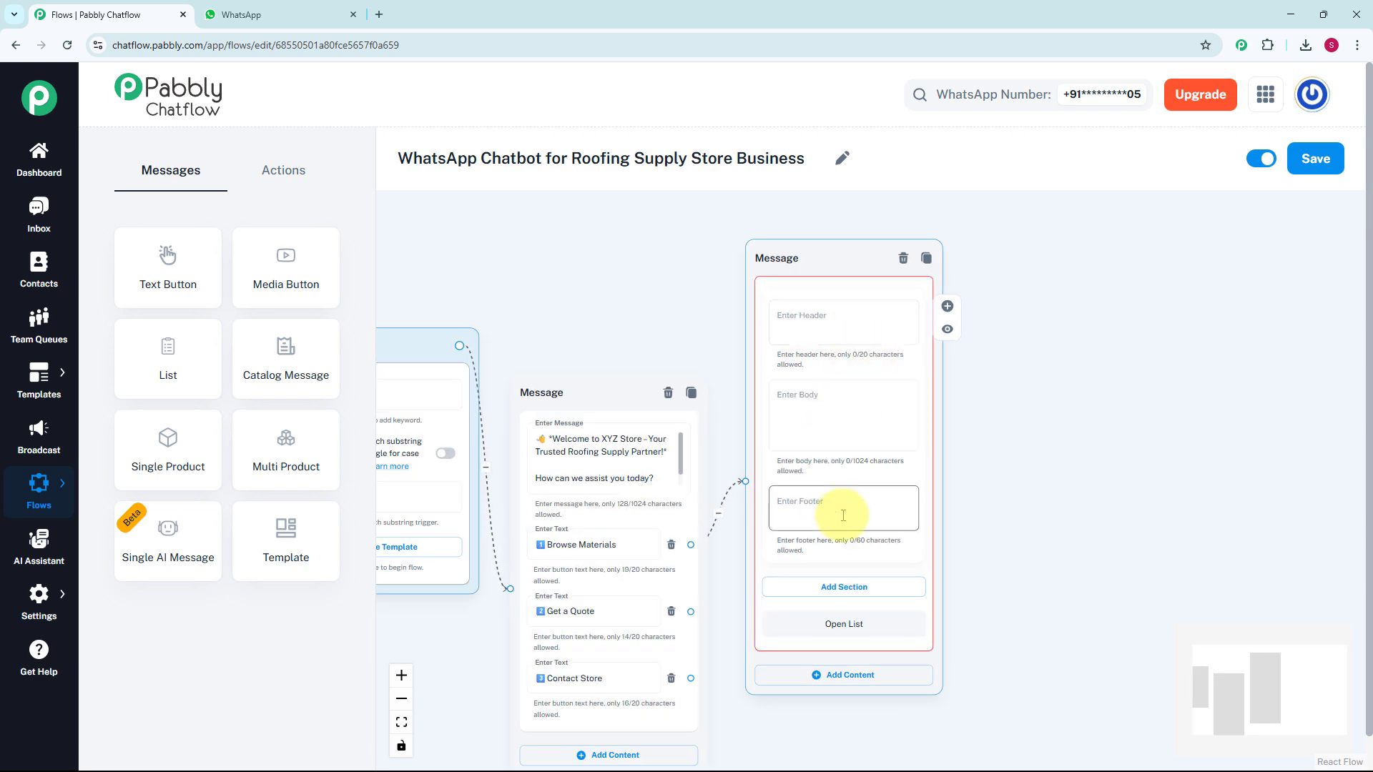
left_click(800, 401)
scroll(800, 401, "up", 1)
type("Please select a category:")
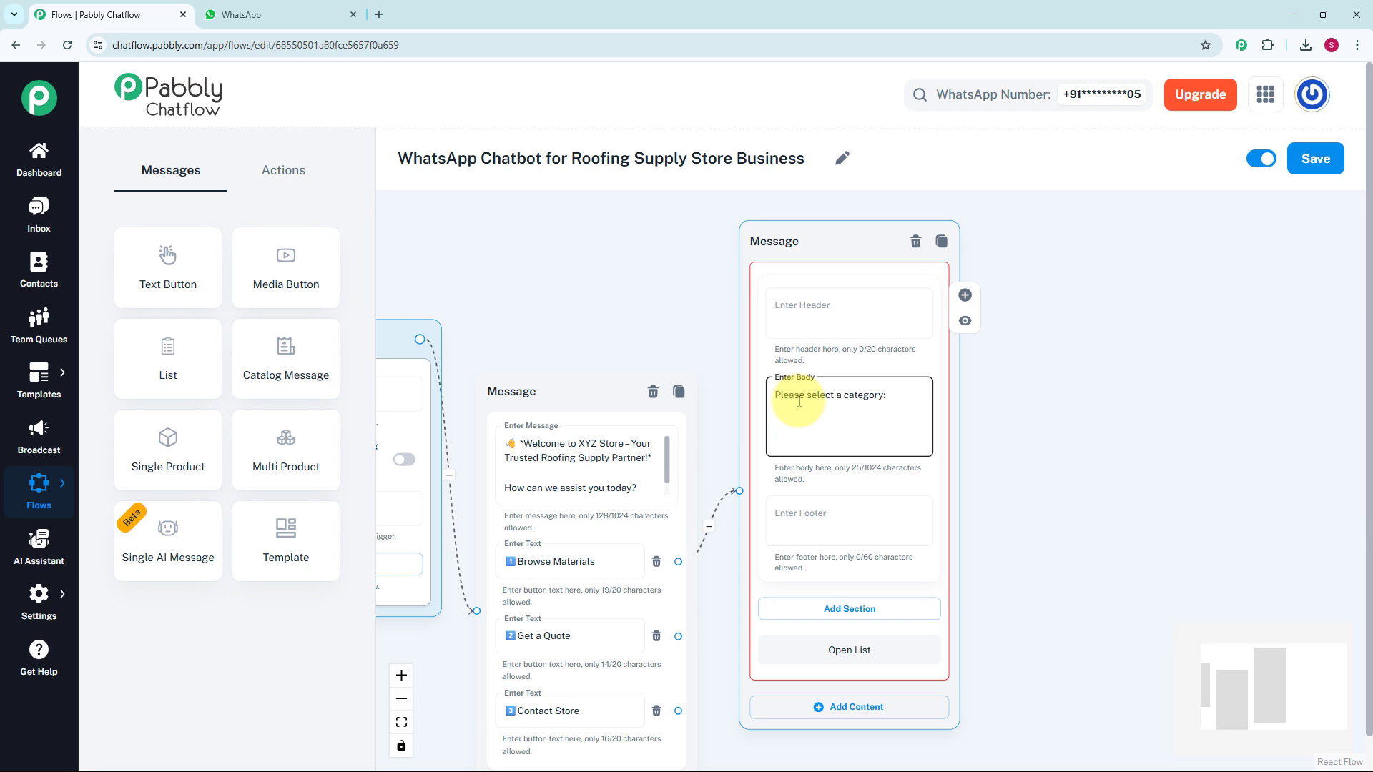
scroll(844, 429, "up", 1)
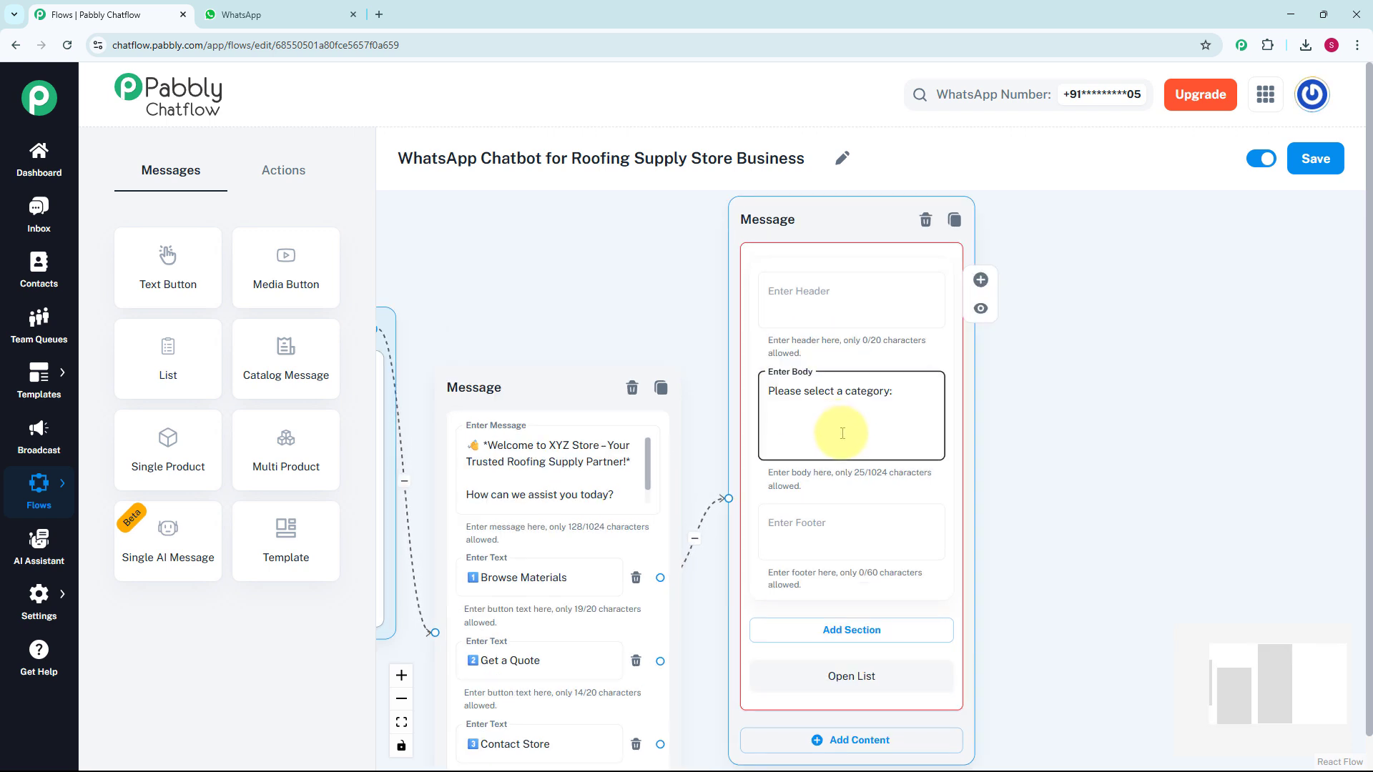
- Add a section titled Materials to the list message
left_click_drag(1020, 521, 969, 339)
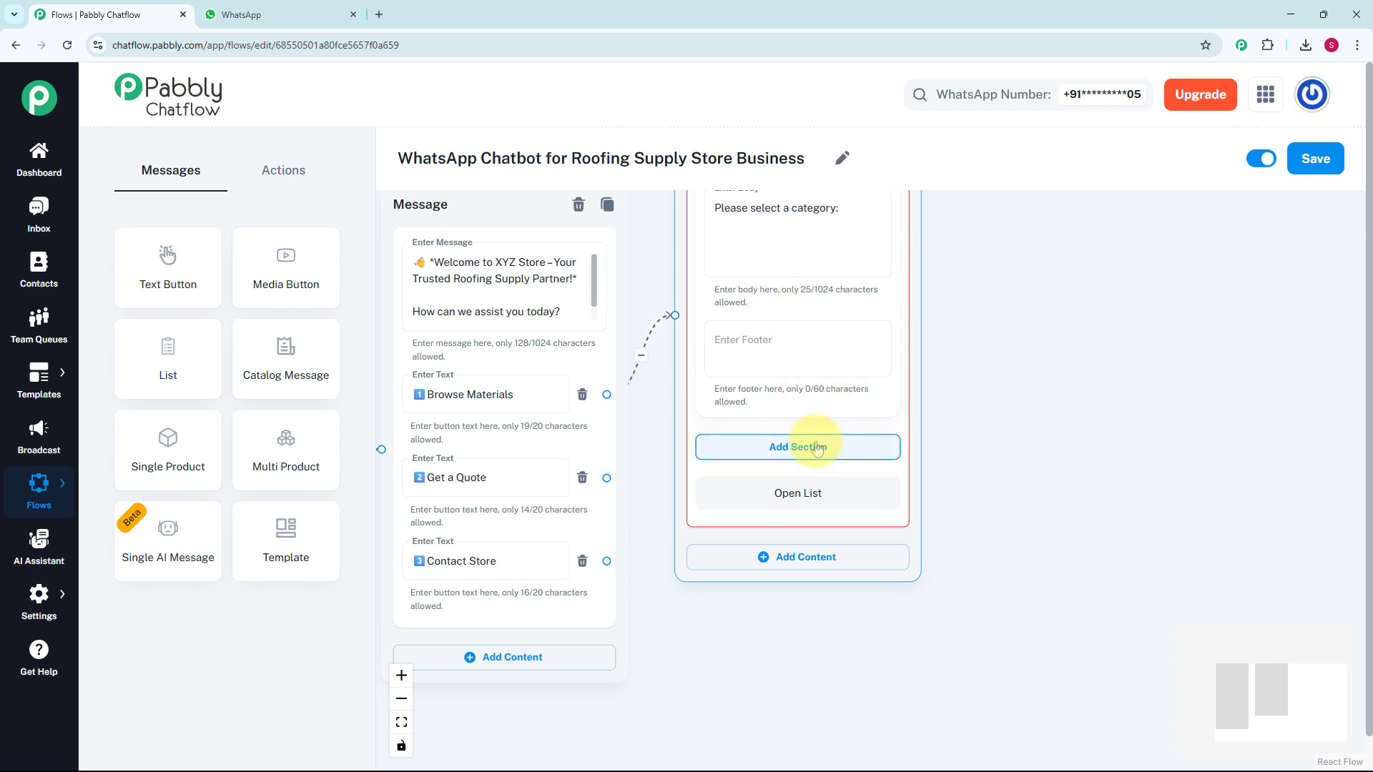
left_click(815, 447)
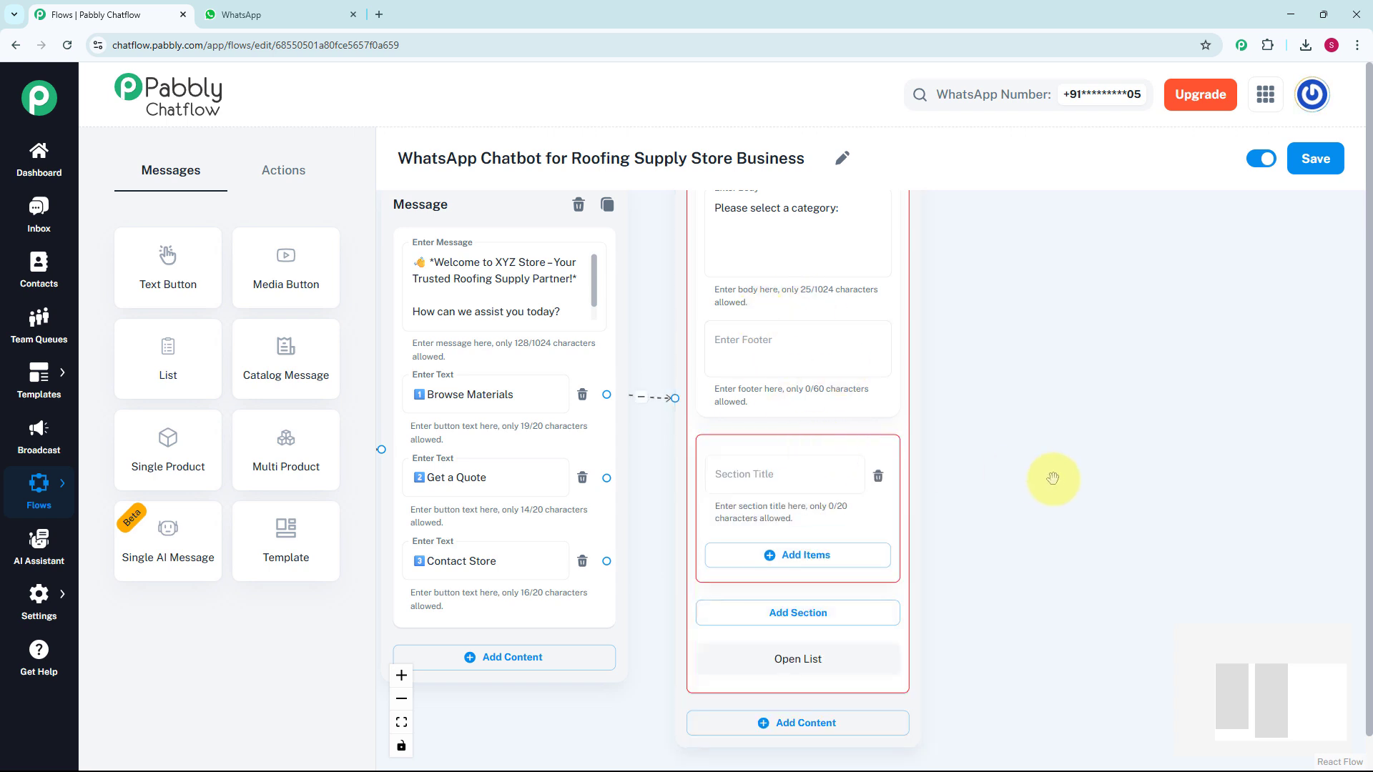
left_click(772, 477)
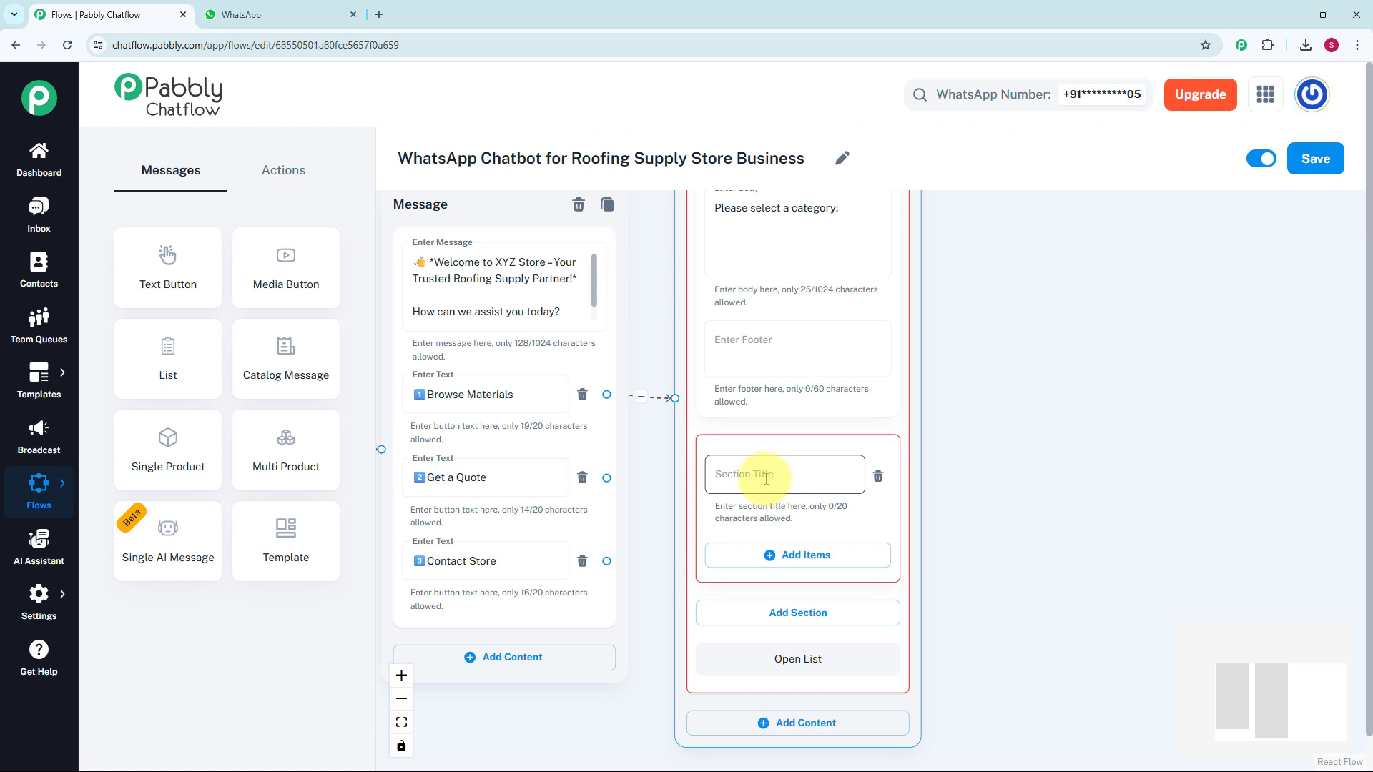
type("Materials")
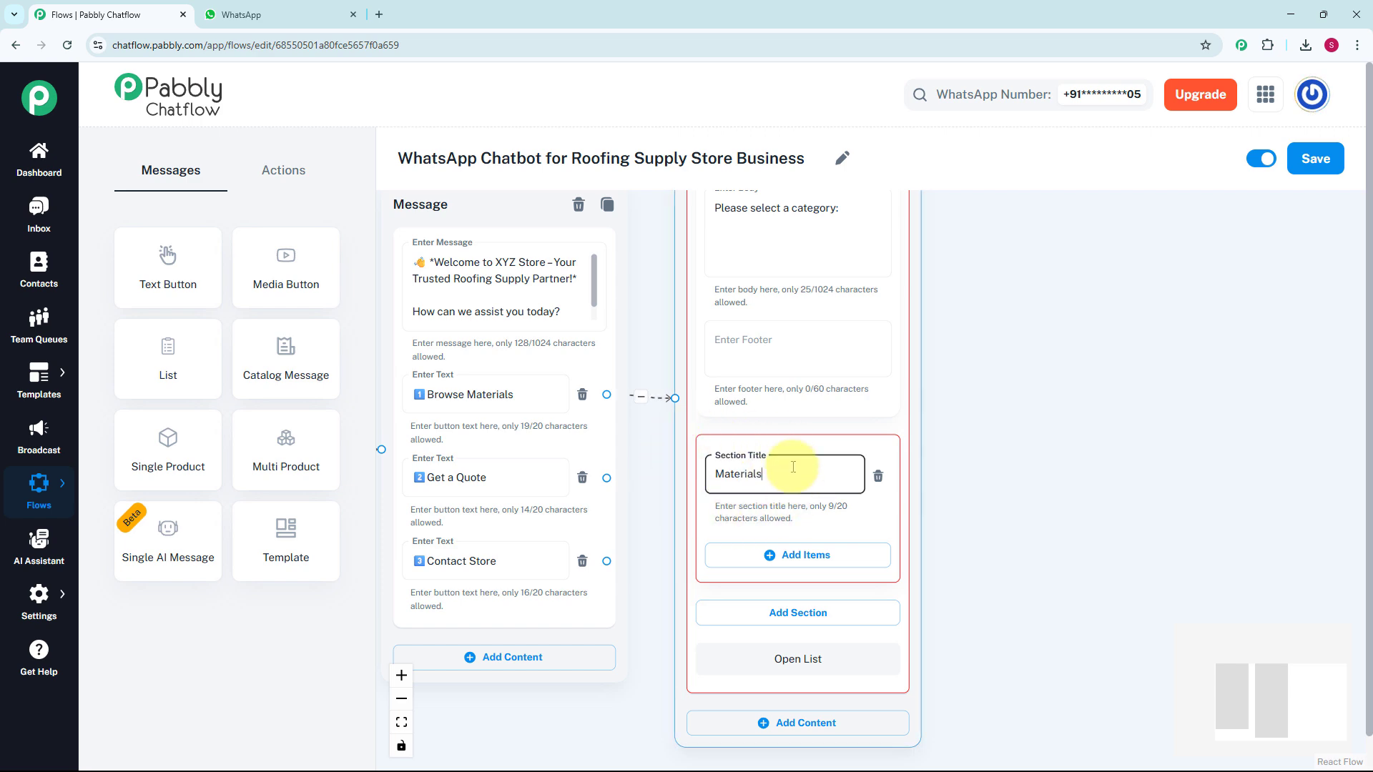
scroll(827, 527, "down", 2)
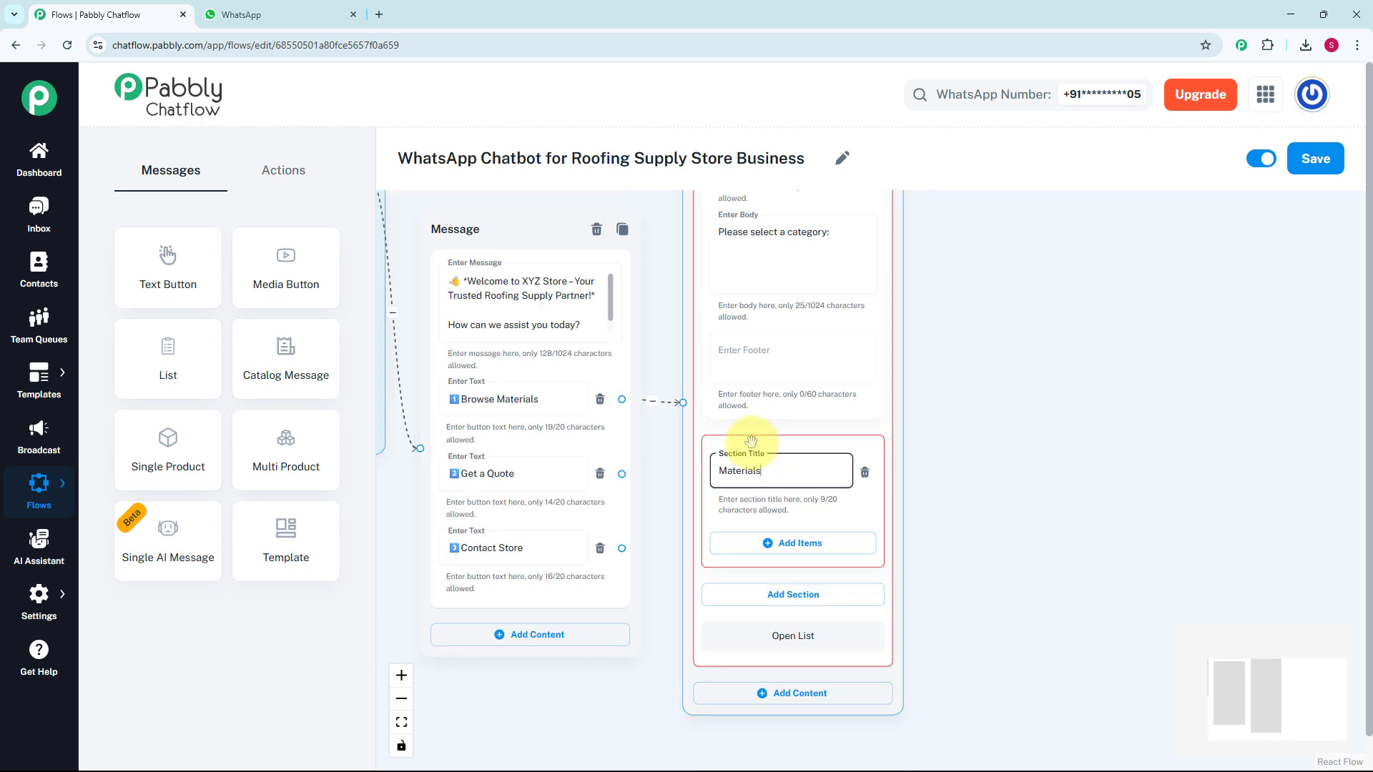
- Add an item titled 🧱 Shingles to the Materials section
scroll(941, 515, "up", 3)
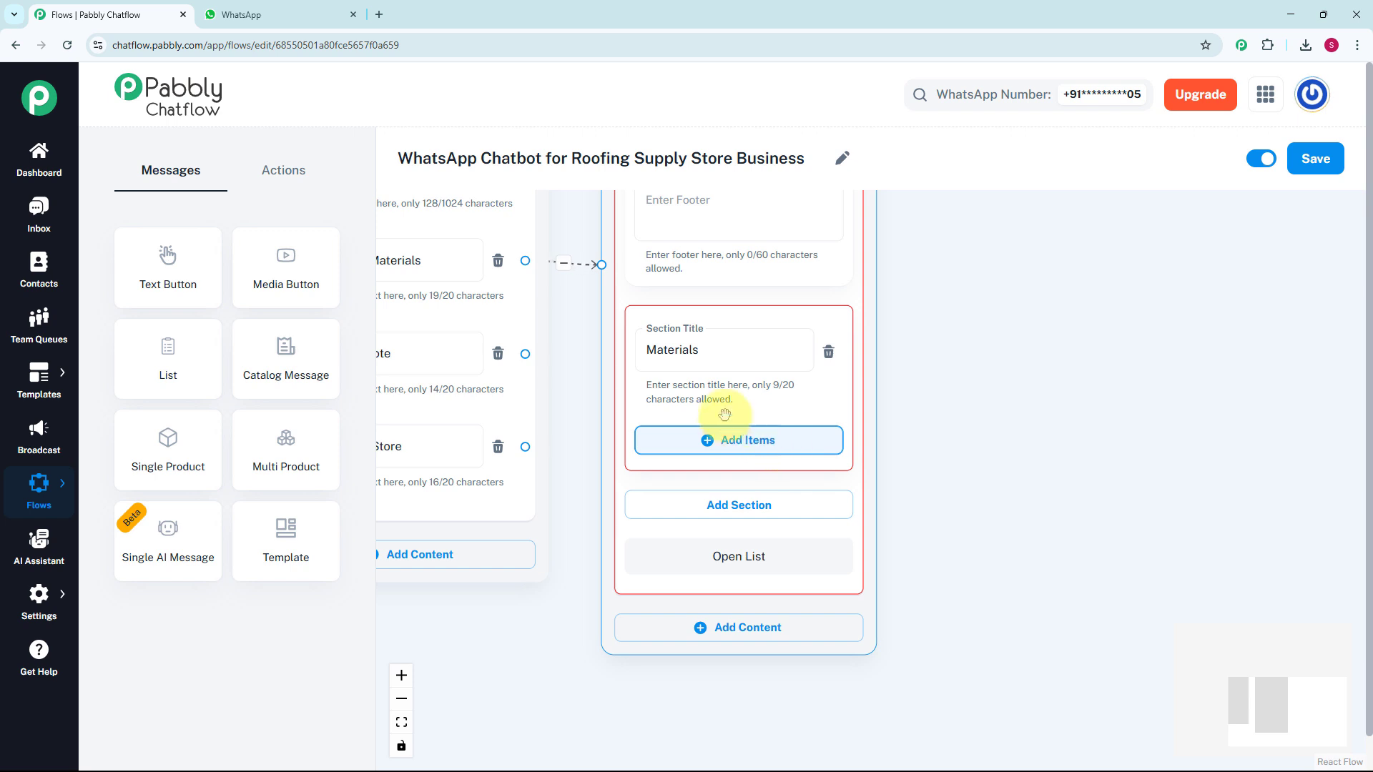
left_click(756, 442)
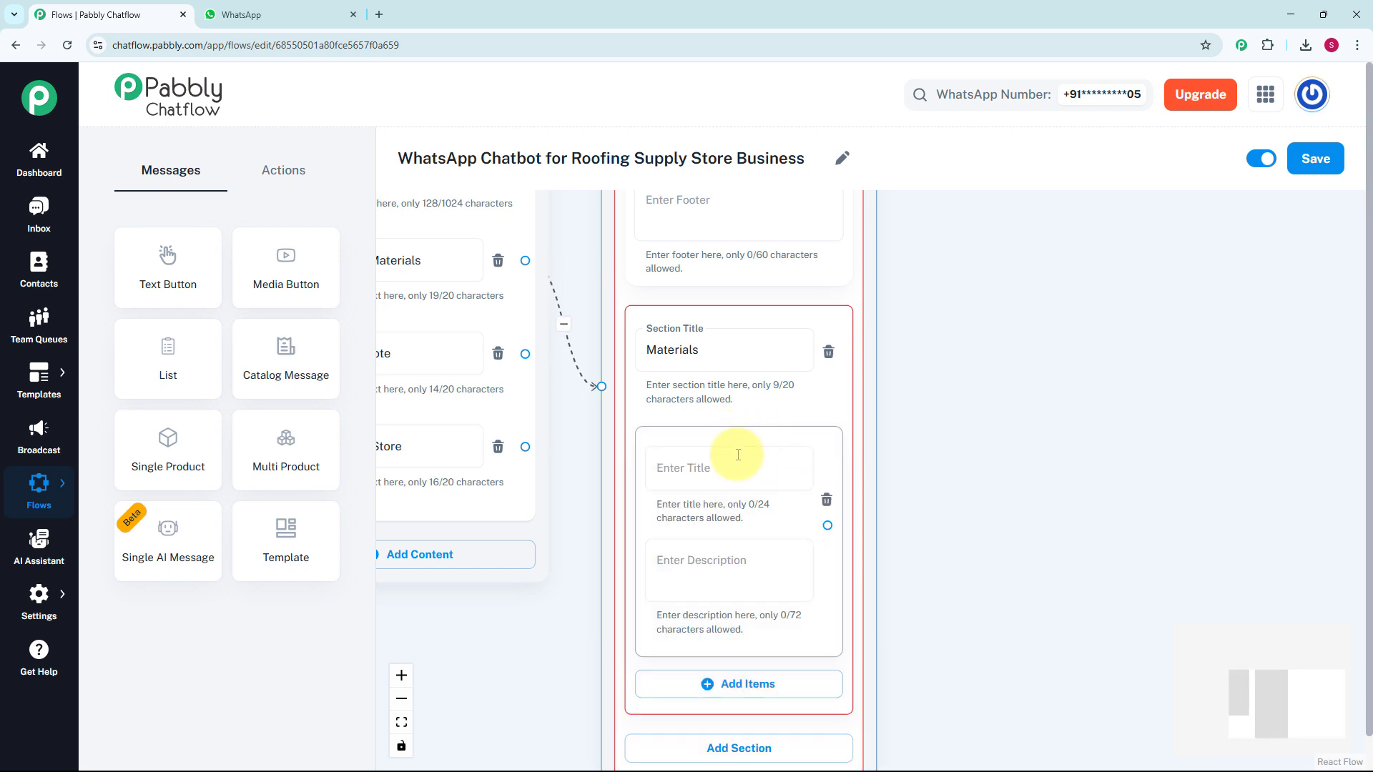
left_click(703, 470)
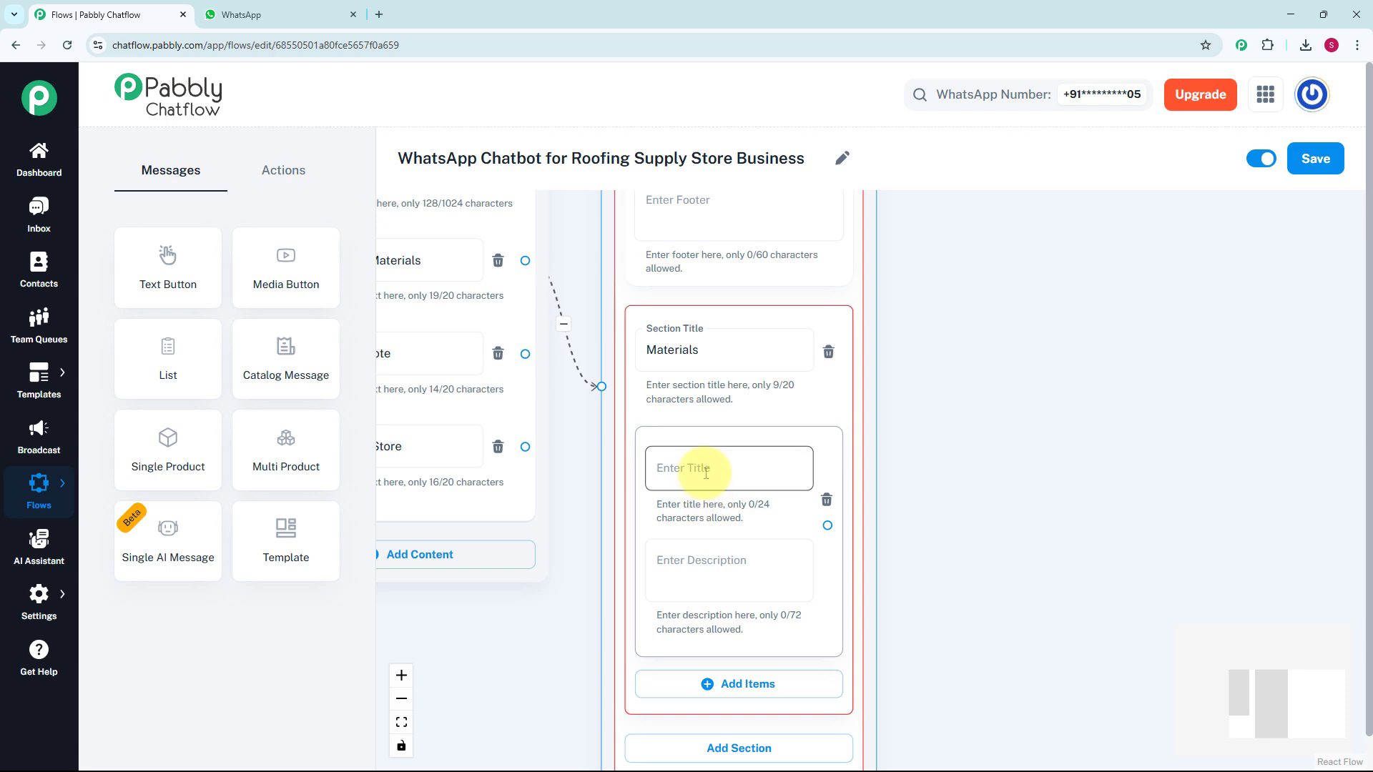
left_click(706, 472)
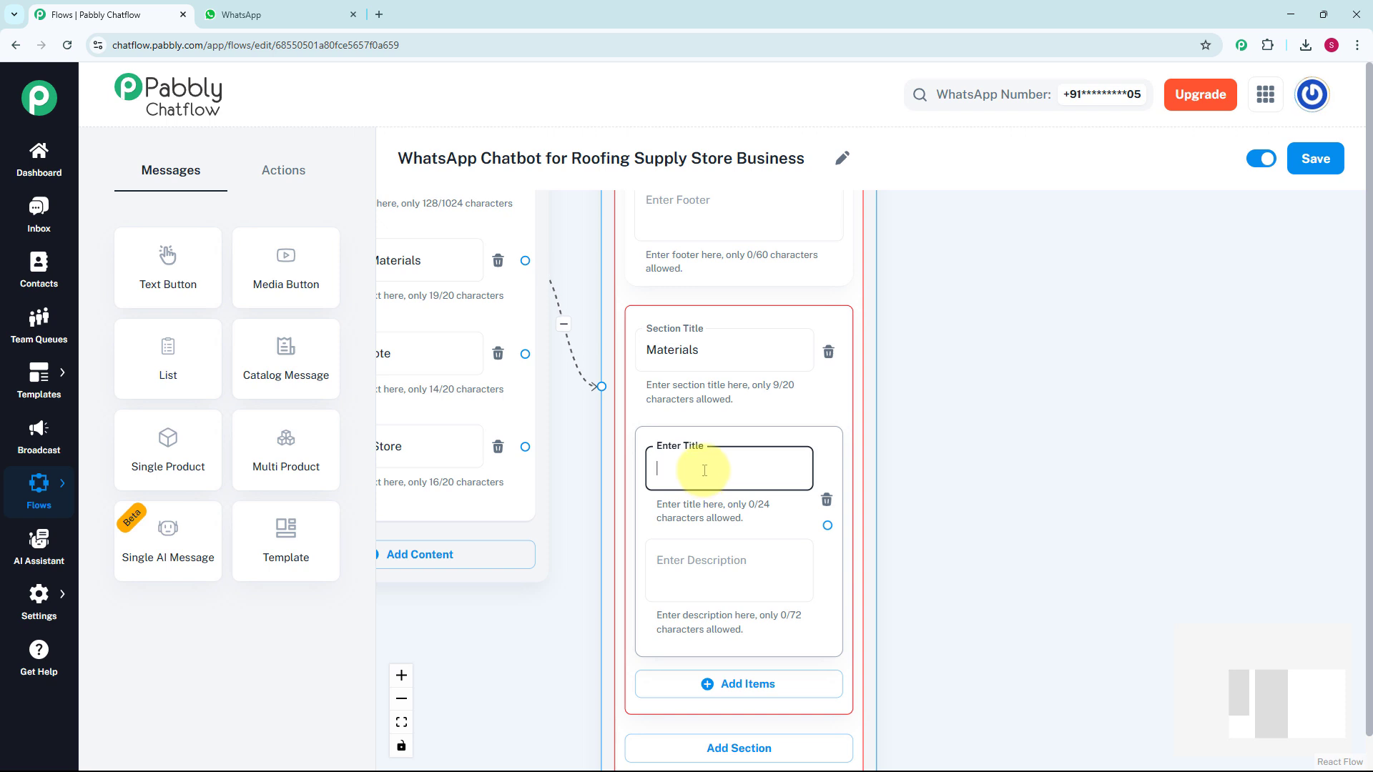
type("🧱 Shingles")
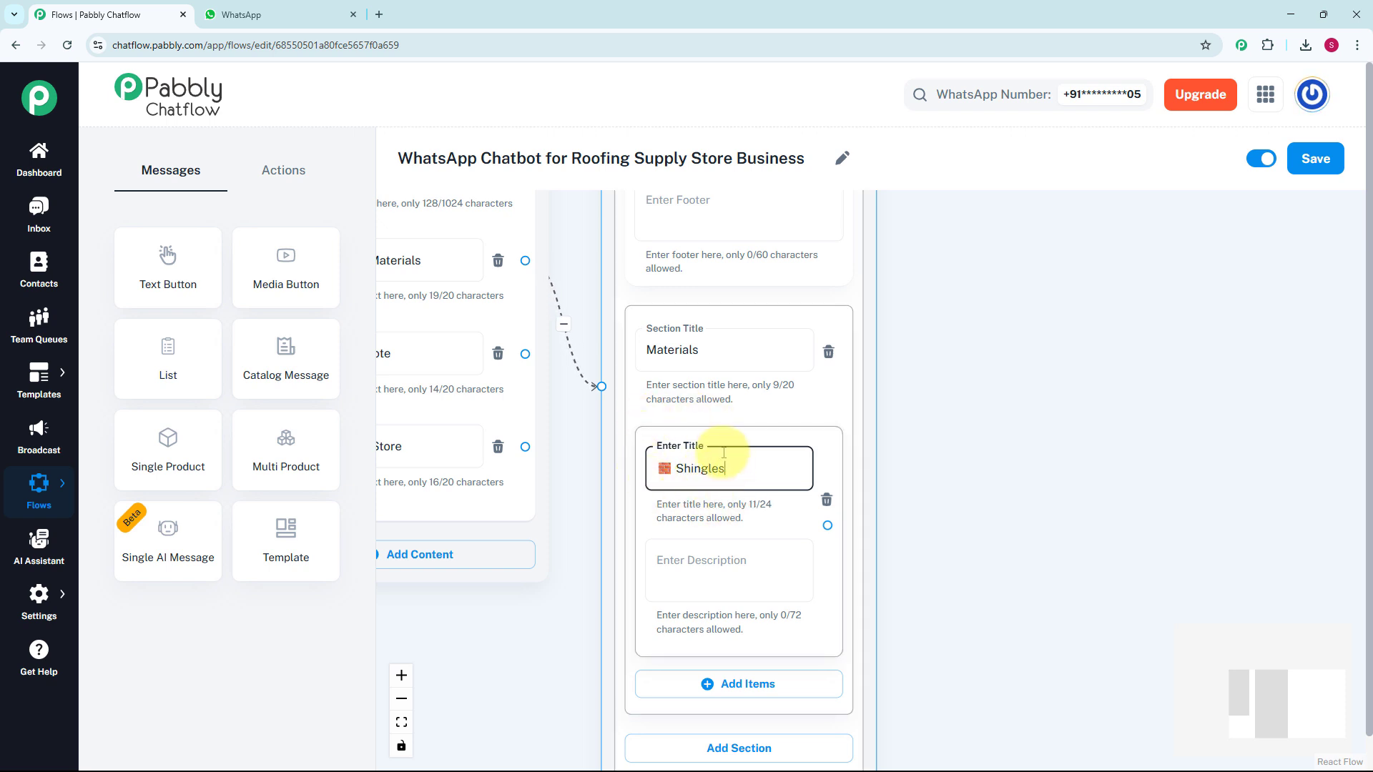
- Add two more items, Metal Roofing and Insulation, with their emojis to the Materials section
scroll(966, 552, "down", 3)
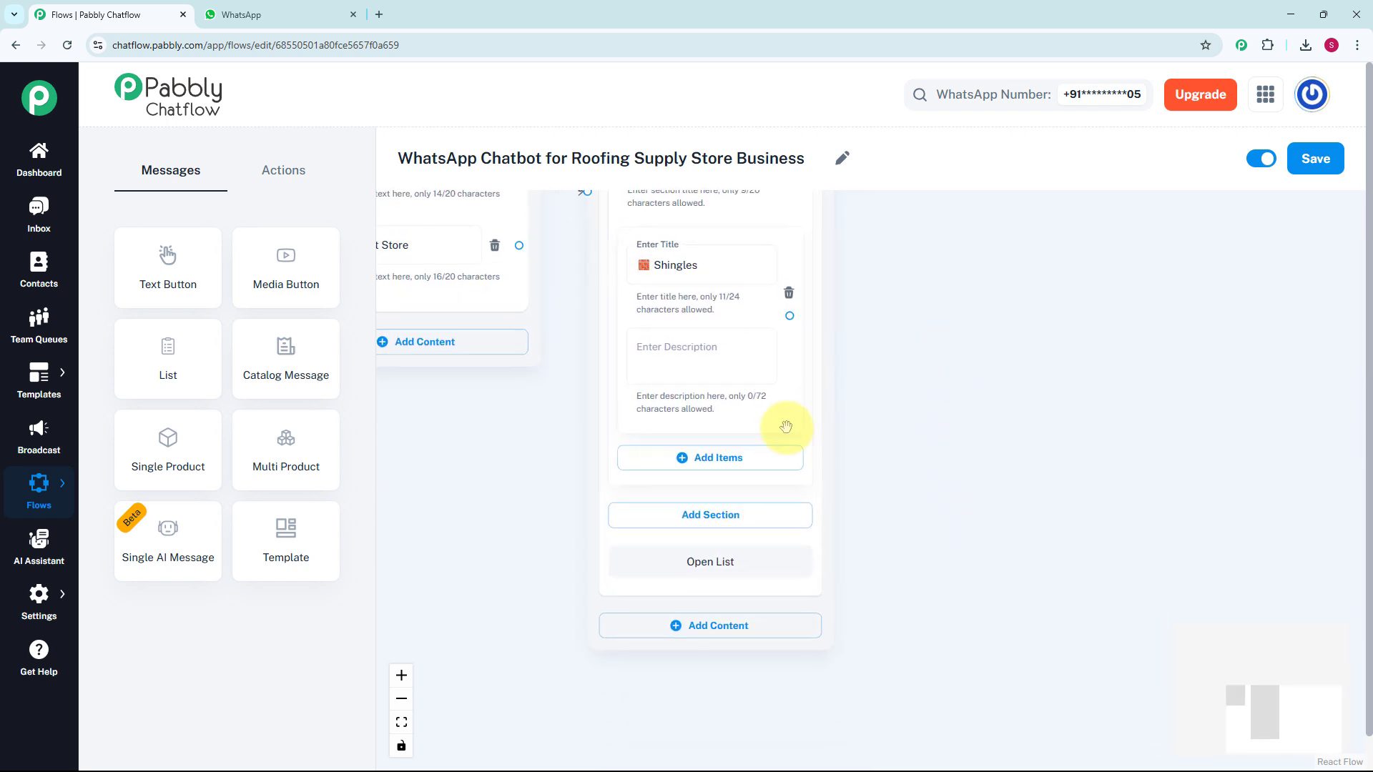
left_click(728, 456)
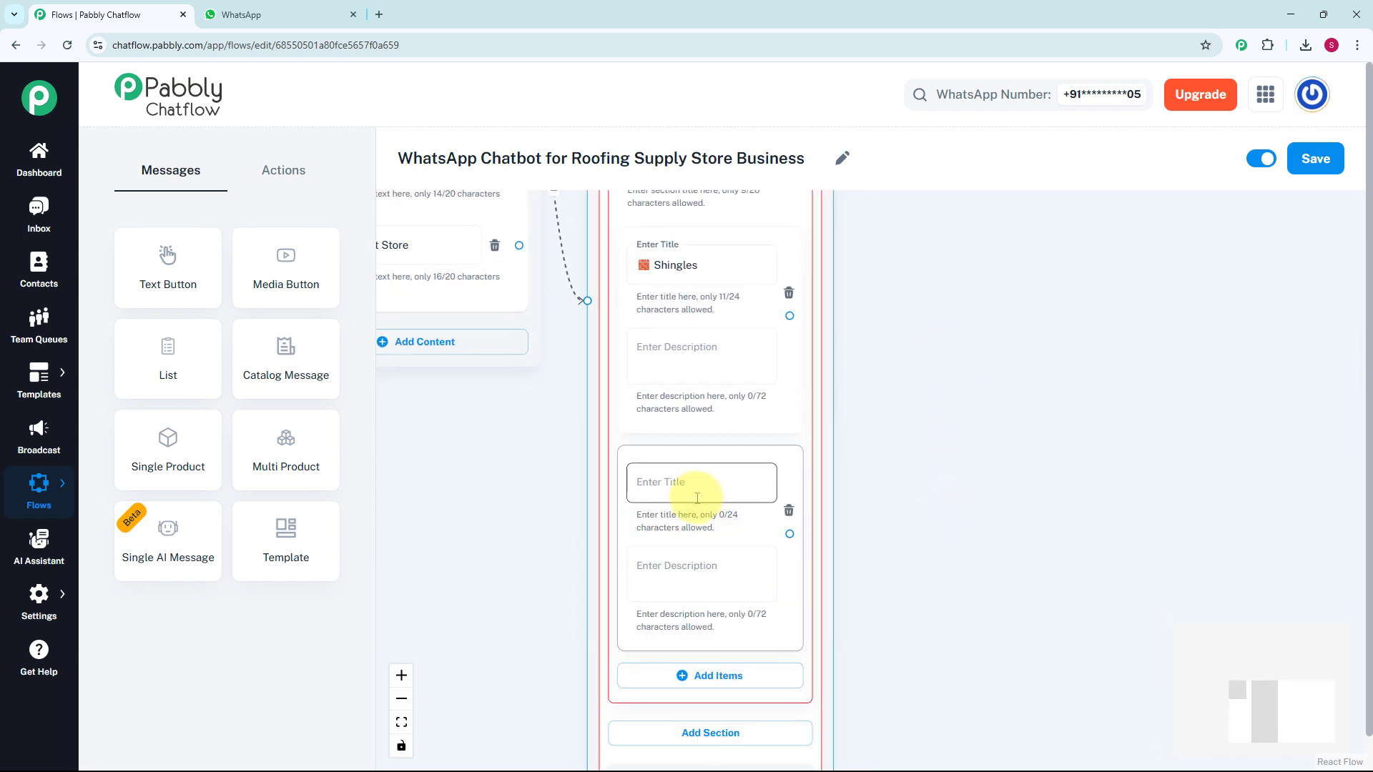
left_click(698, 483)
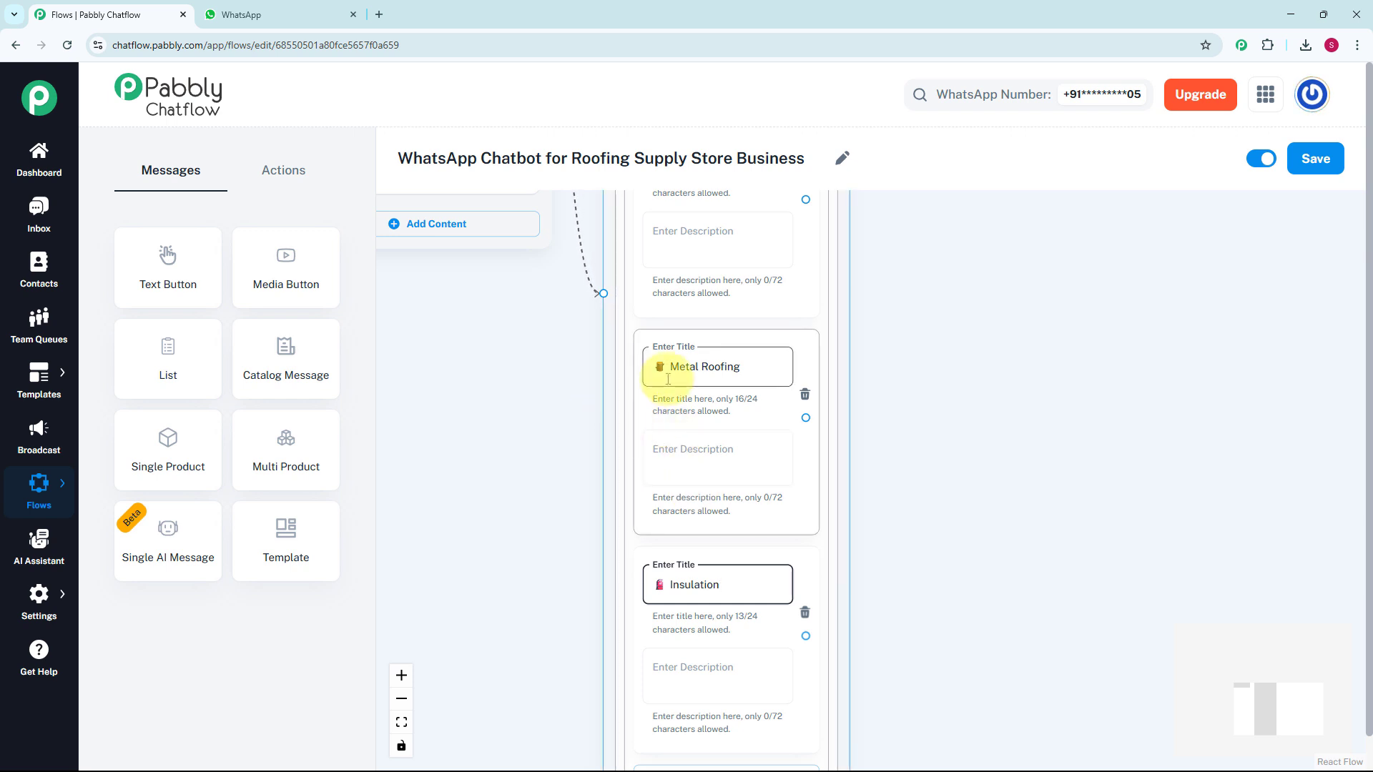
scroll(976, 512, "down", 3)
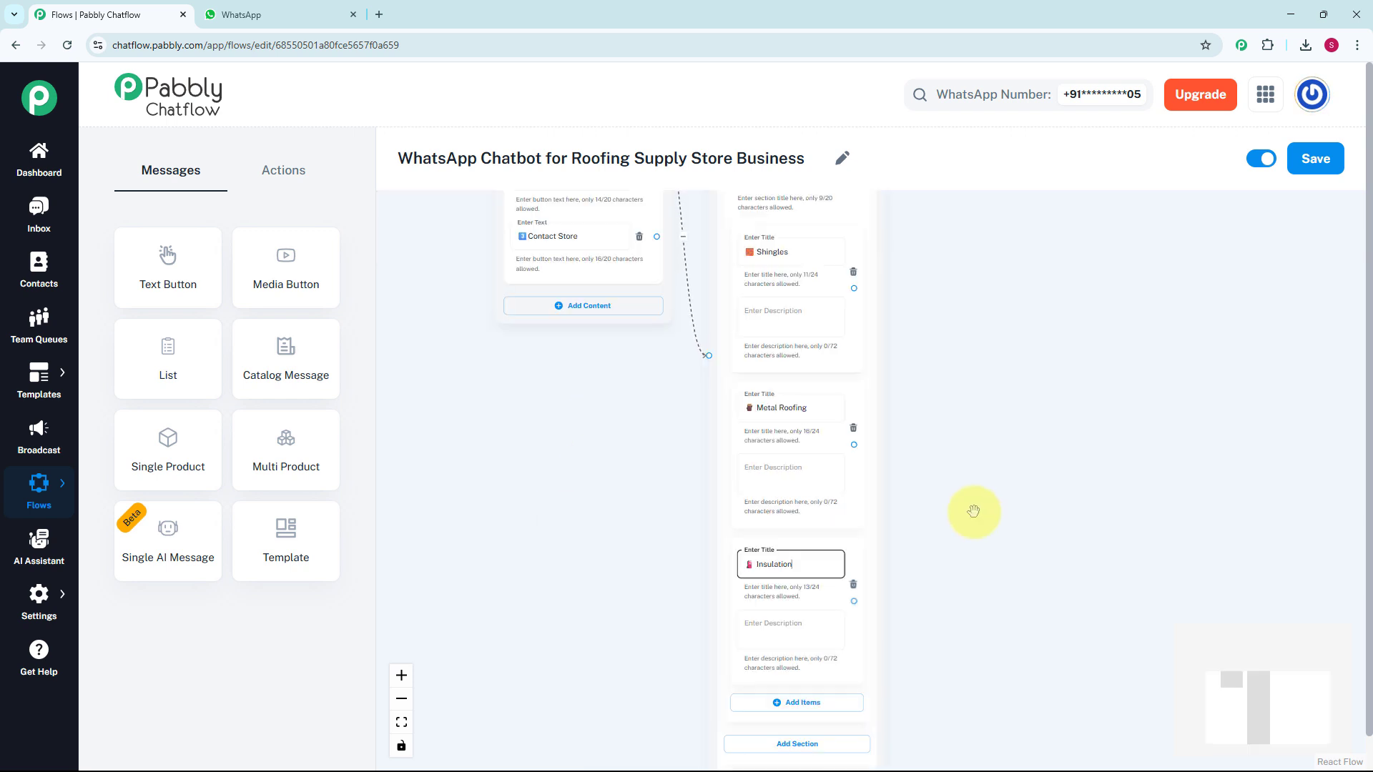
- Connect the Shingles item to a new Text + Button message giving style Flat & uniform, lifespan 15–20 years, water resistance Moderate and price ₹150/sq. meter
left_click_drag(978, 515, 922, 572)
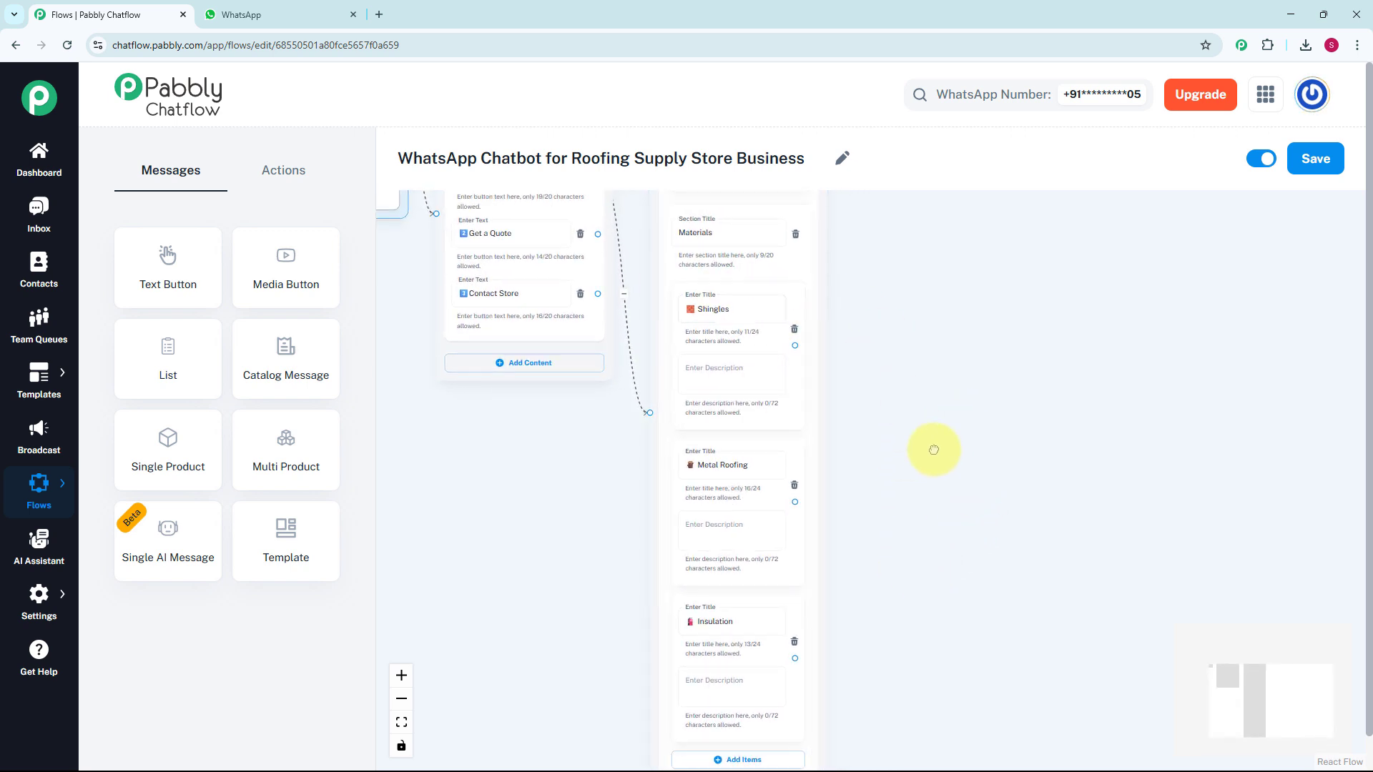
left_click_drag(932, 450, 861, 515)
scroll(813, 454, "up", 2)
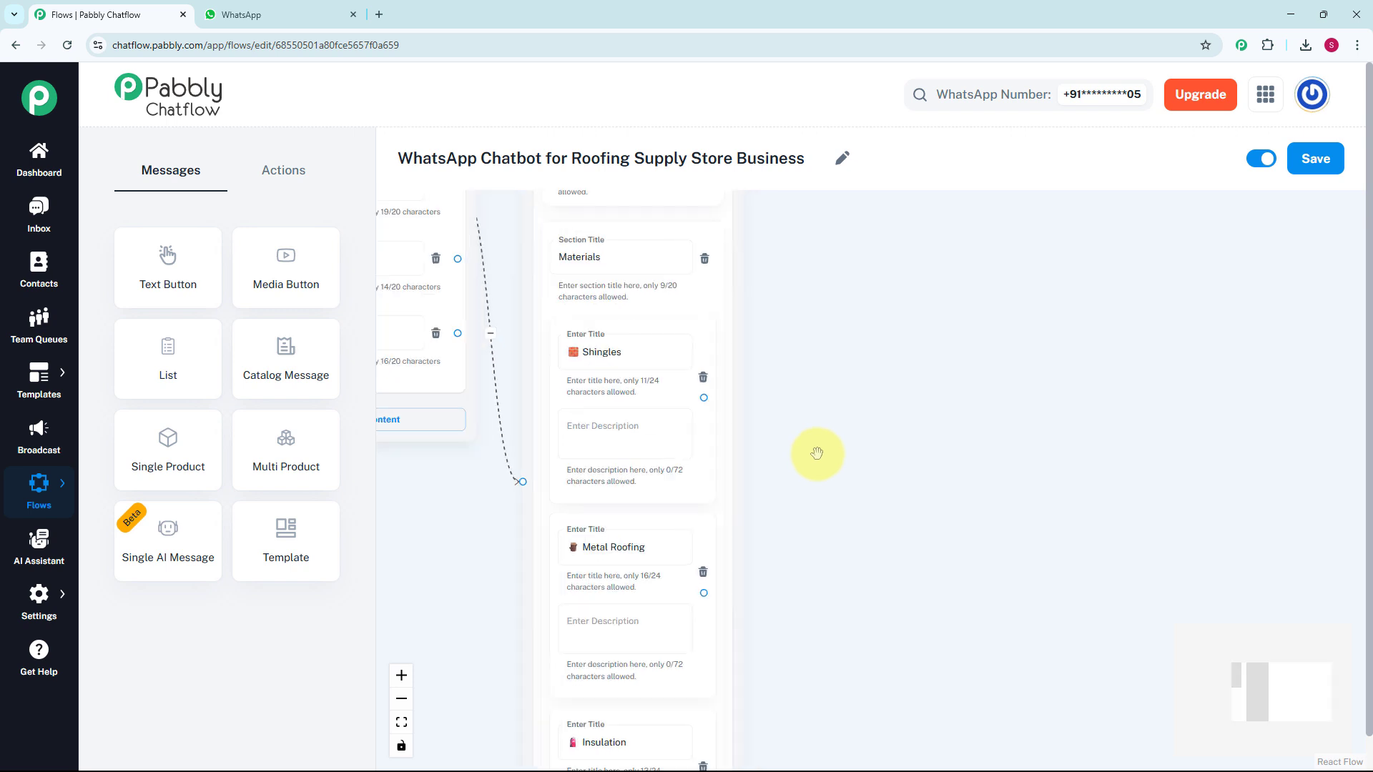
left_click_drag(691, 390, 835, 292)
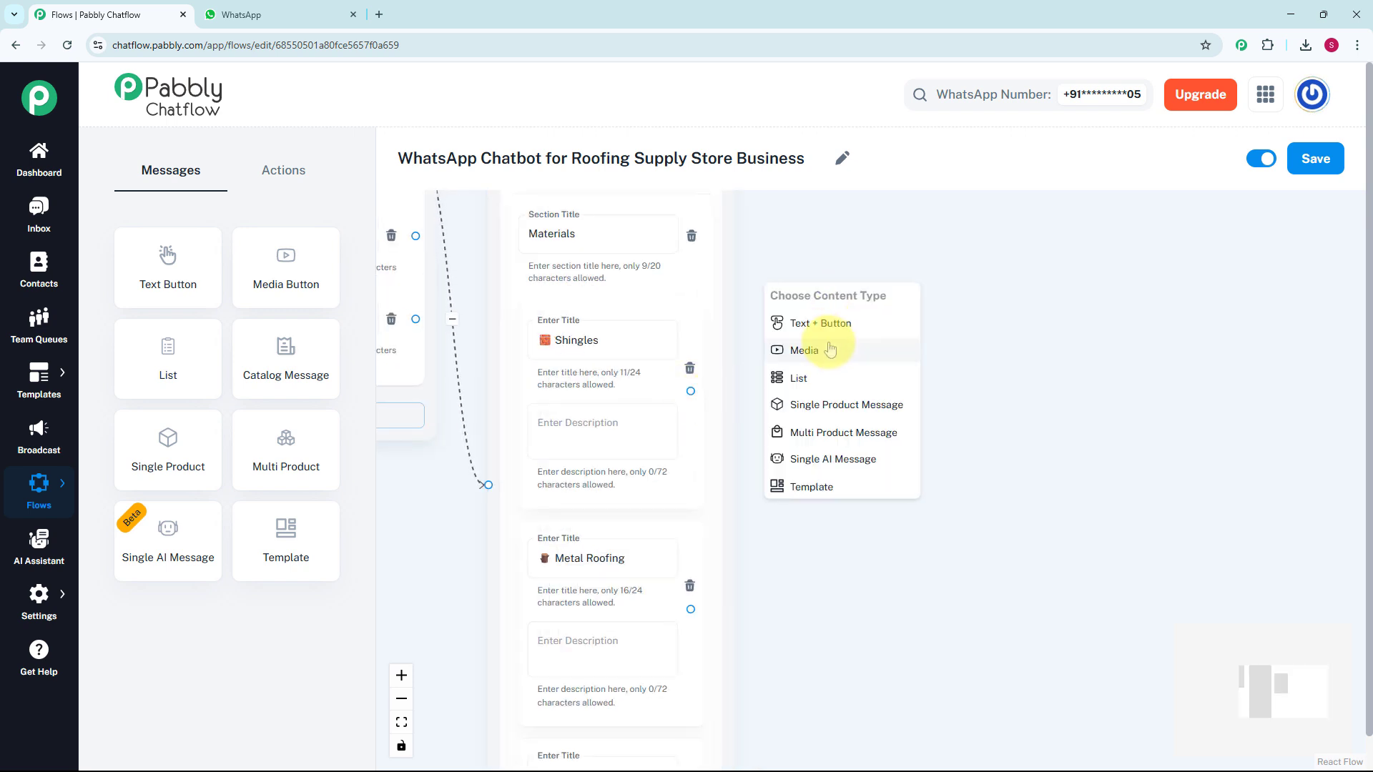
left_click(829, 326)
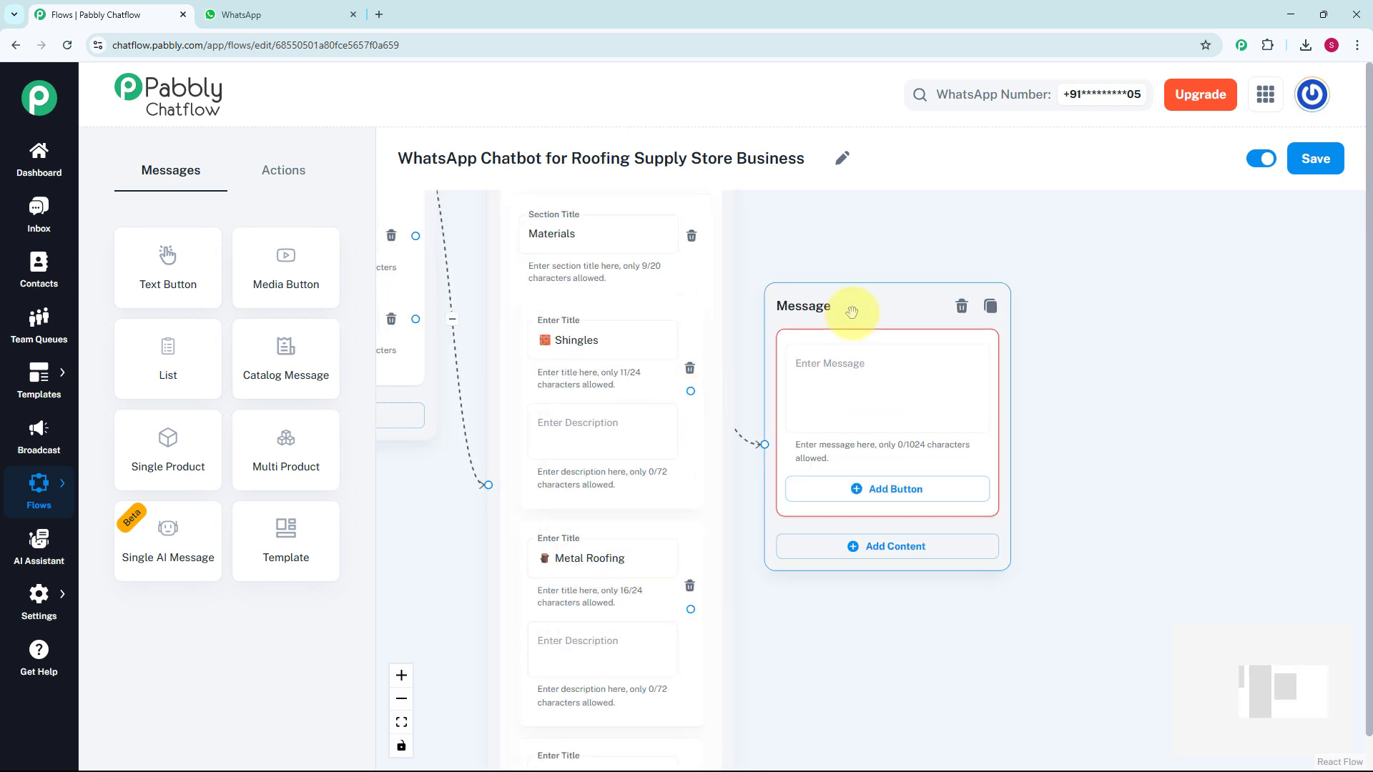
left_click(837, 362)
type("🧱 Style: Flat & uniform * 🛡️ Lifespan: 15–20 years * 💧 Water resistance: Moderate * 💵 Price: ₹150/sq. meter")
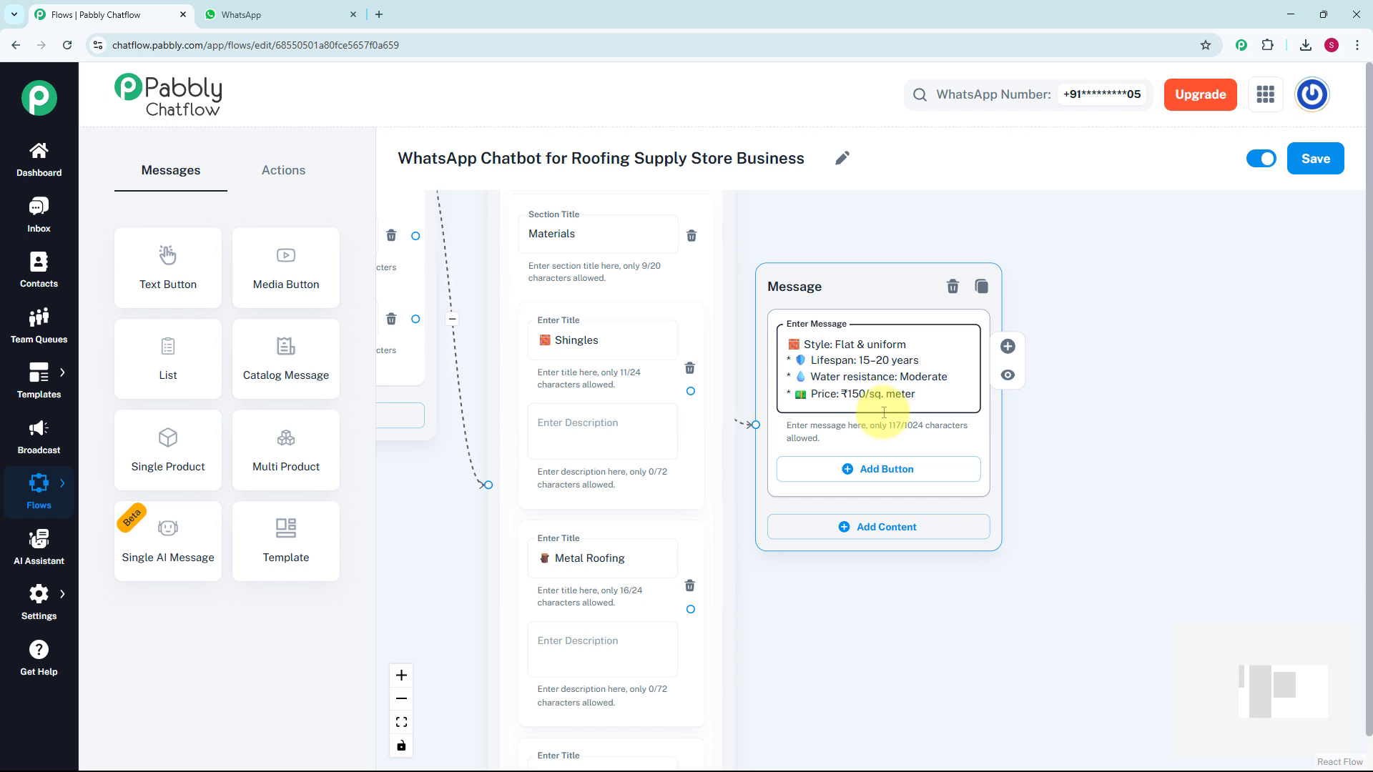
- Add a Media content block below the text in the Shingles details message
left_click(887, 534)
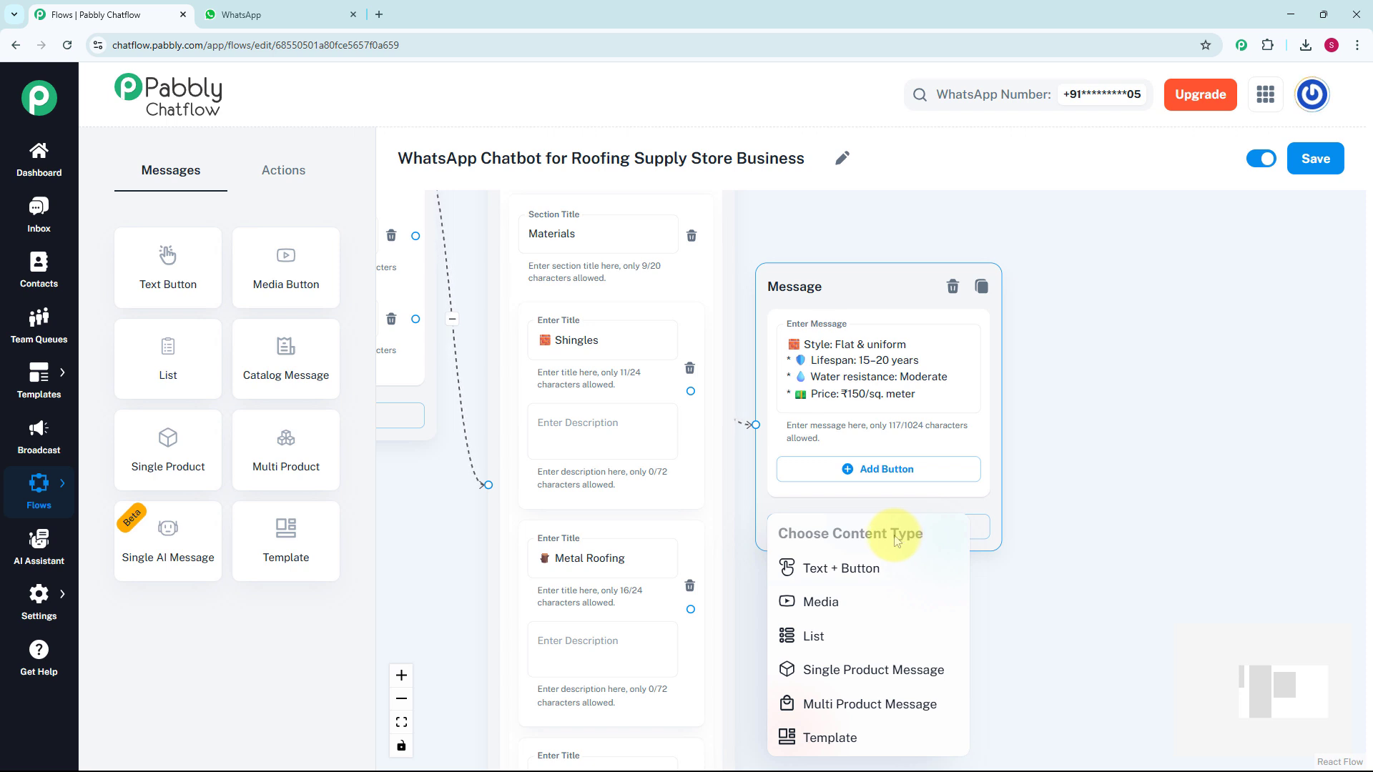
left_click(820, 604)
scroll(1063, 484, "down", 3)
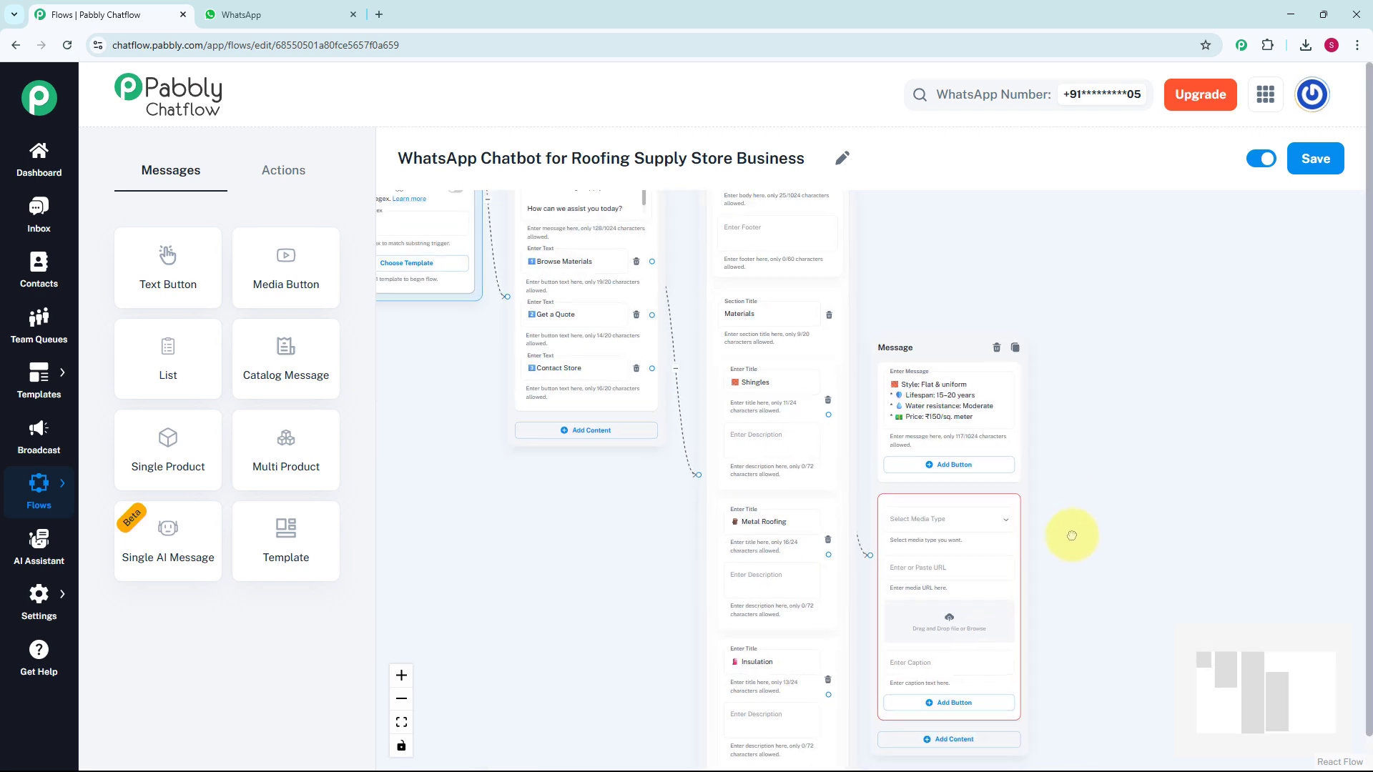
left_click_drag(1071, 535, 892, 456)
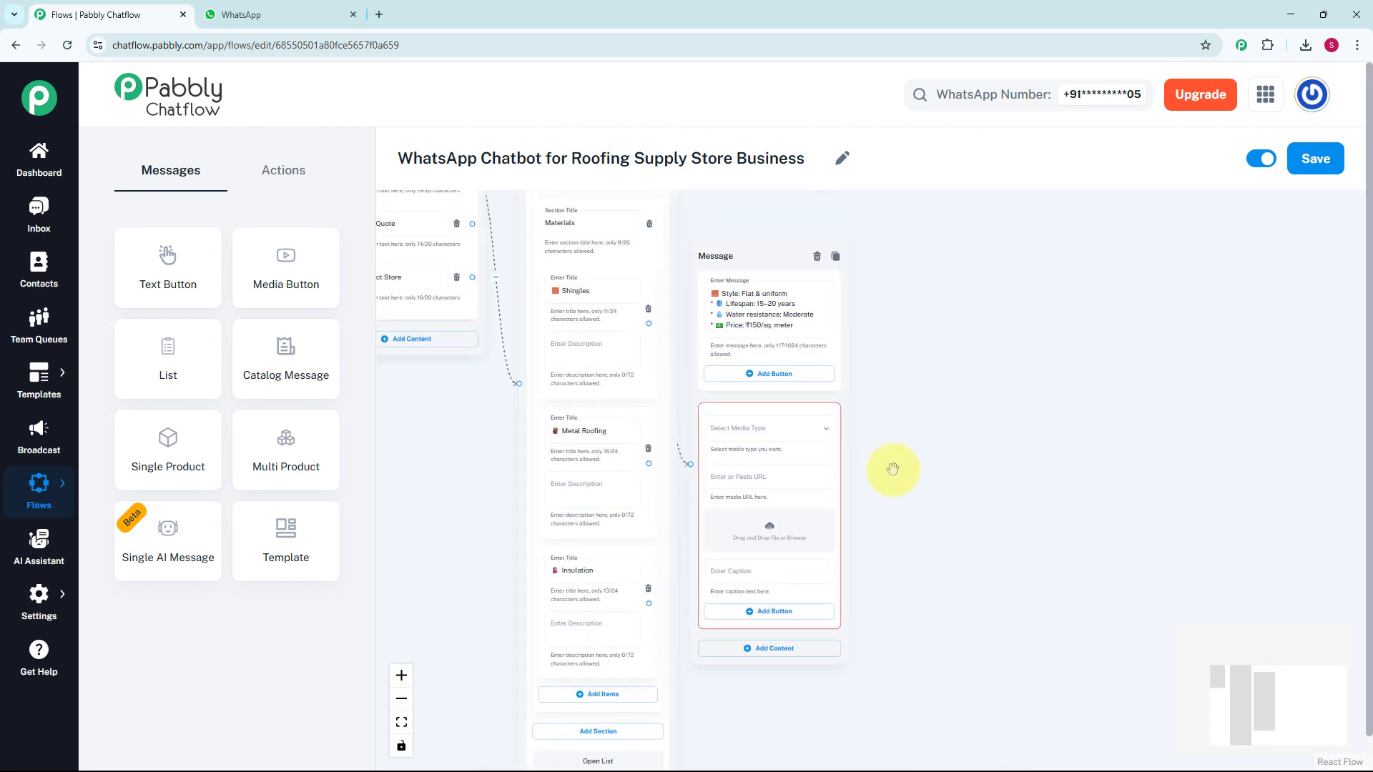
- Set the Shingles media block's type to Image and upload the Shingles picture from the Pictures folder
scroll(893, 469, "up", 3)
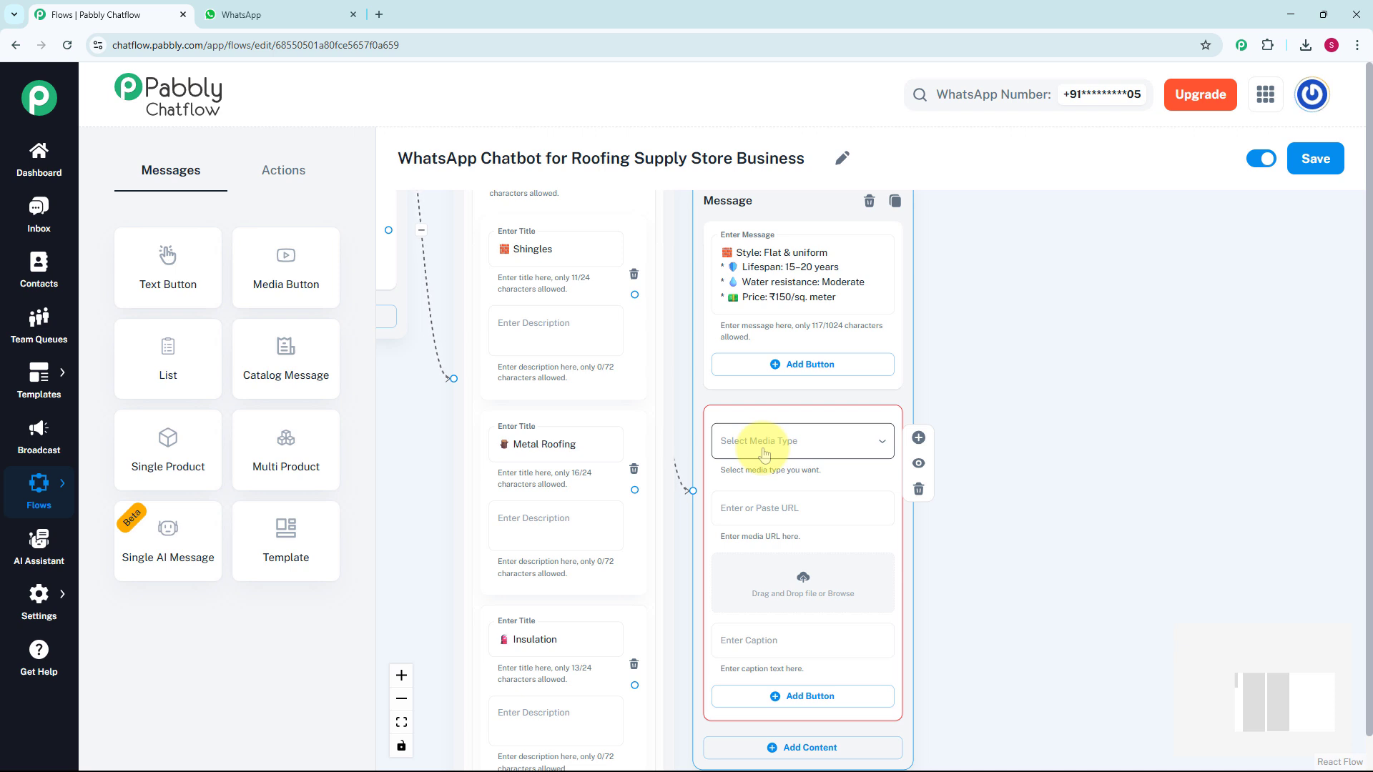
left_click(764, 452)
left_click(744, 475)
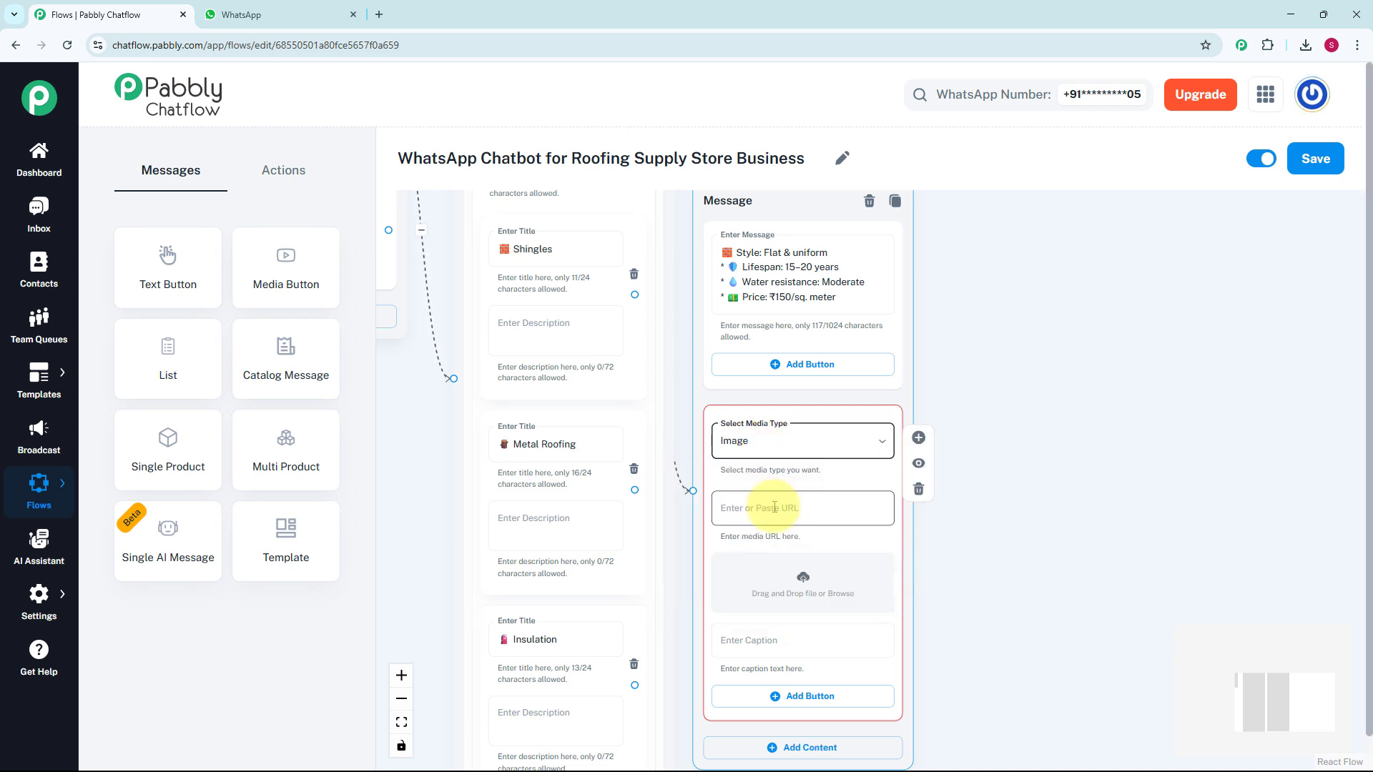
left_click(802, 583)
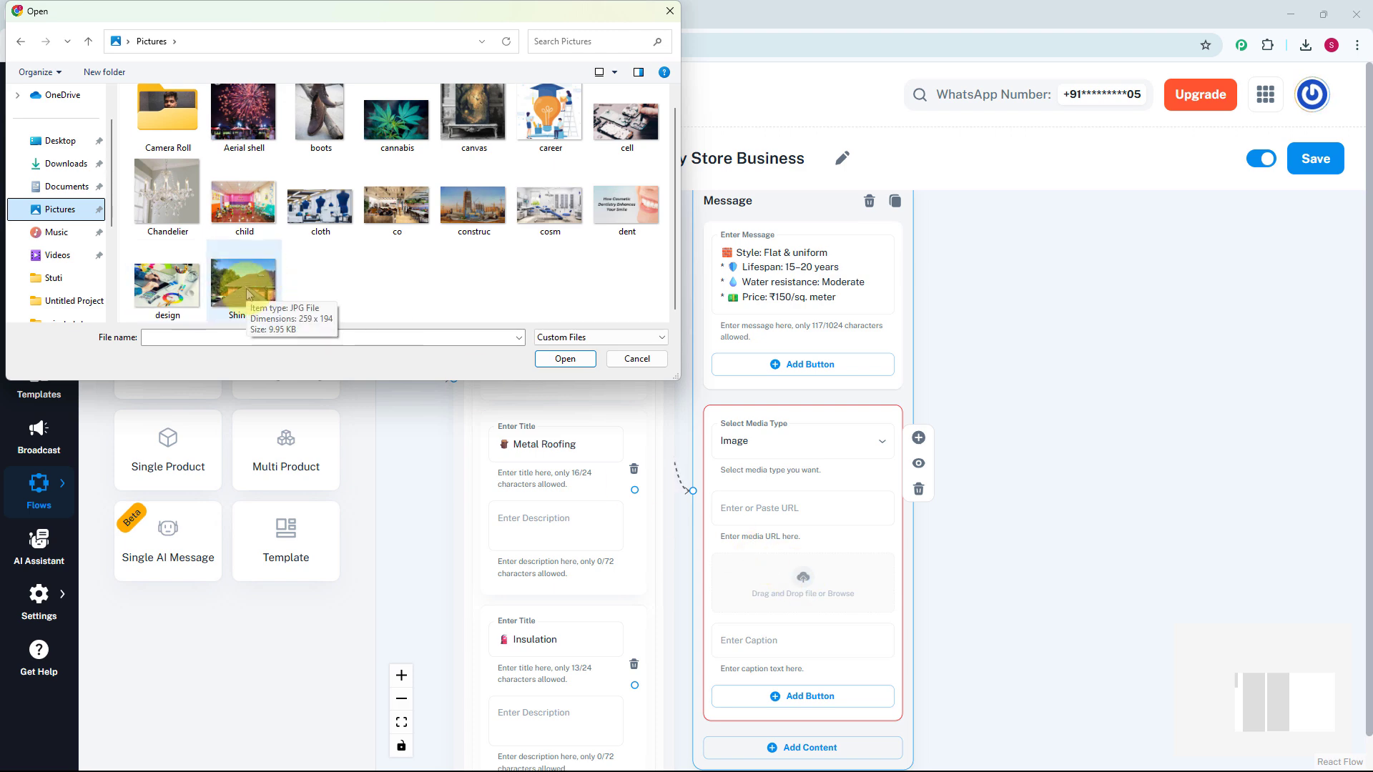
left_click_drag(247, 293, 803, 576)
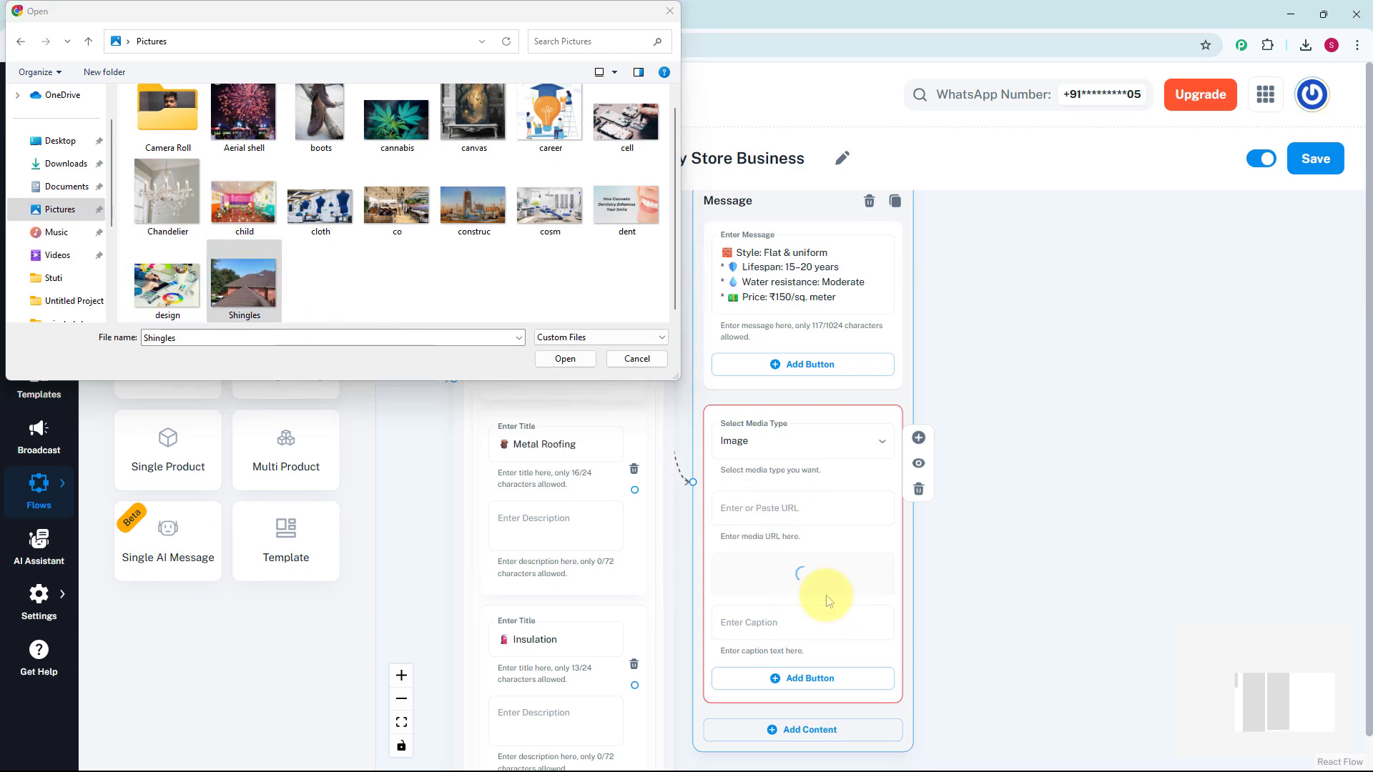
scroll(782, 521, "up", 3)
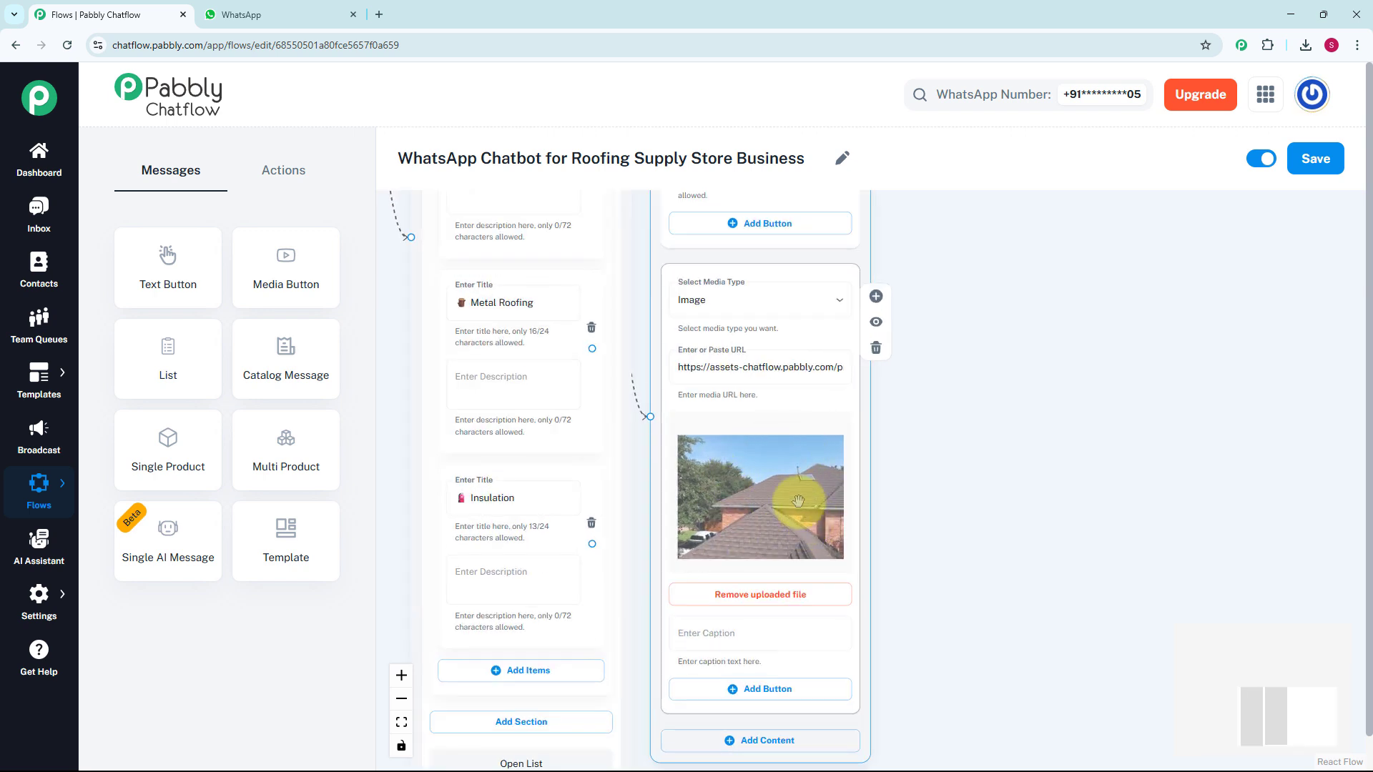
- Enter the caption Our Shingles for the uploaded image
left_click(756, 361)
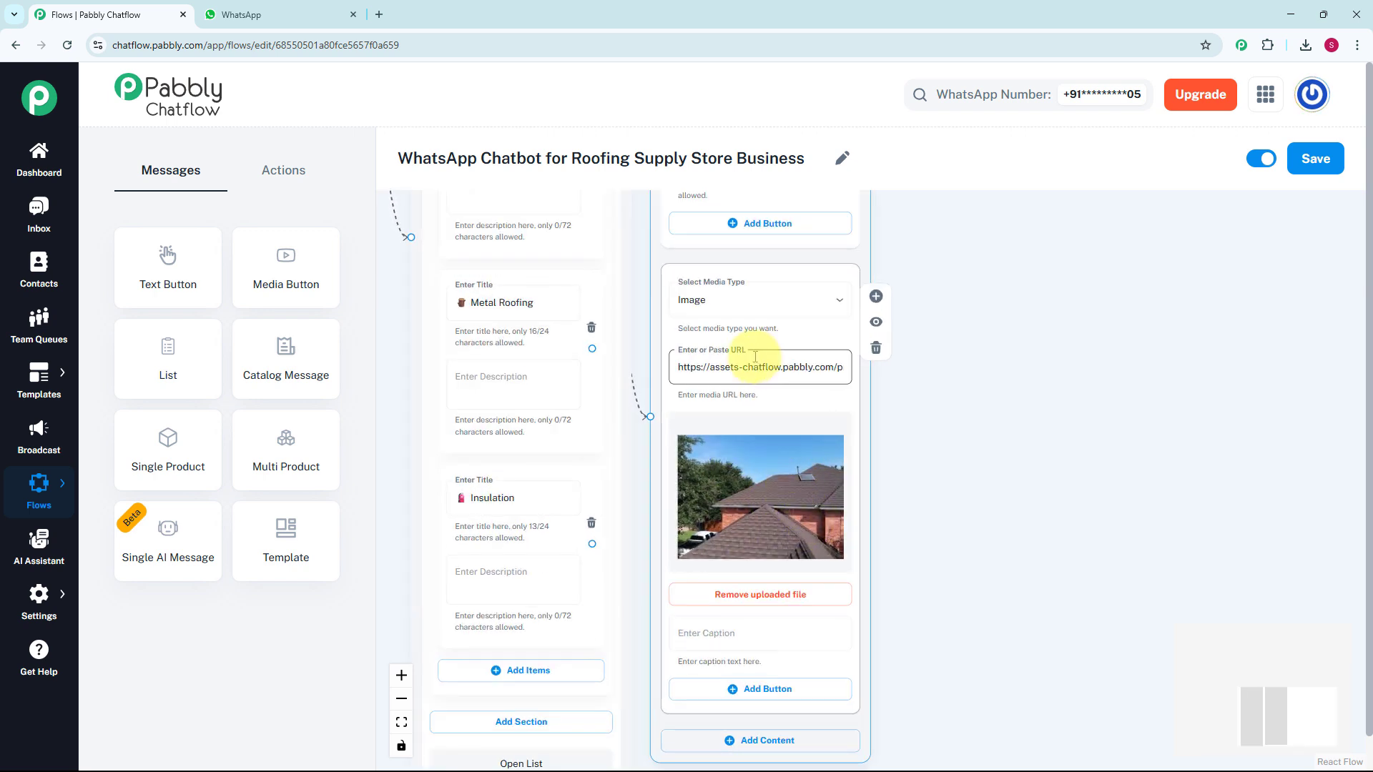
left_click(736, 645)
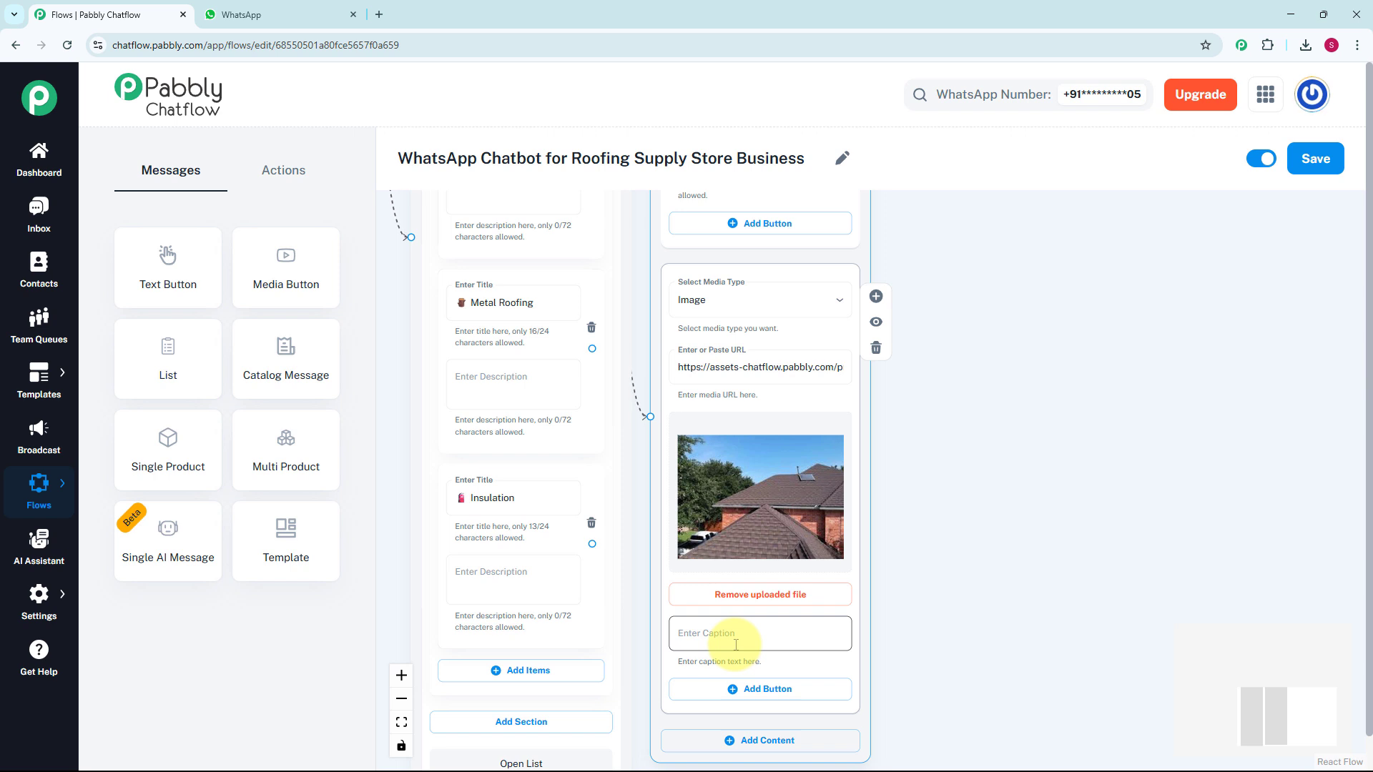
type("Our Shingles")
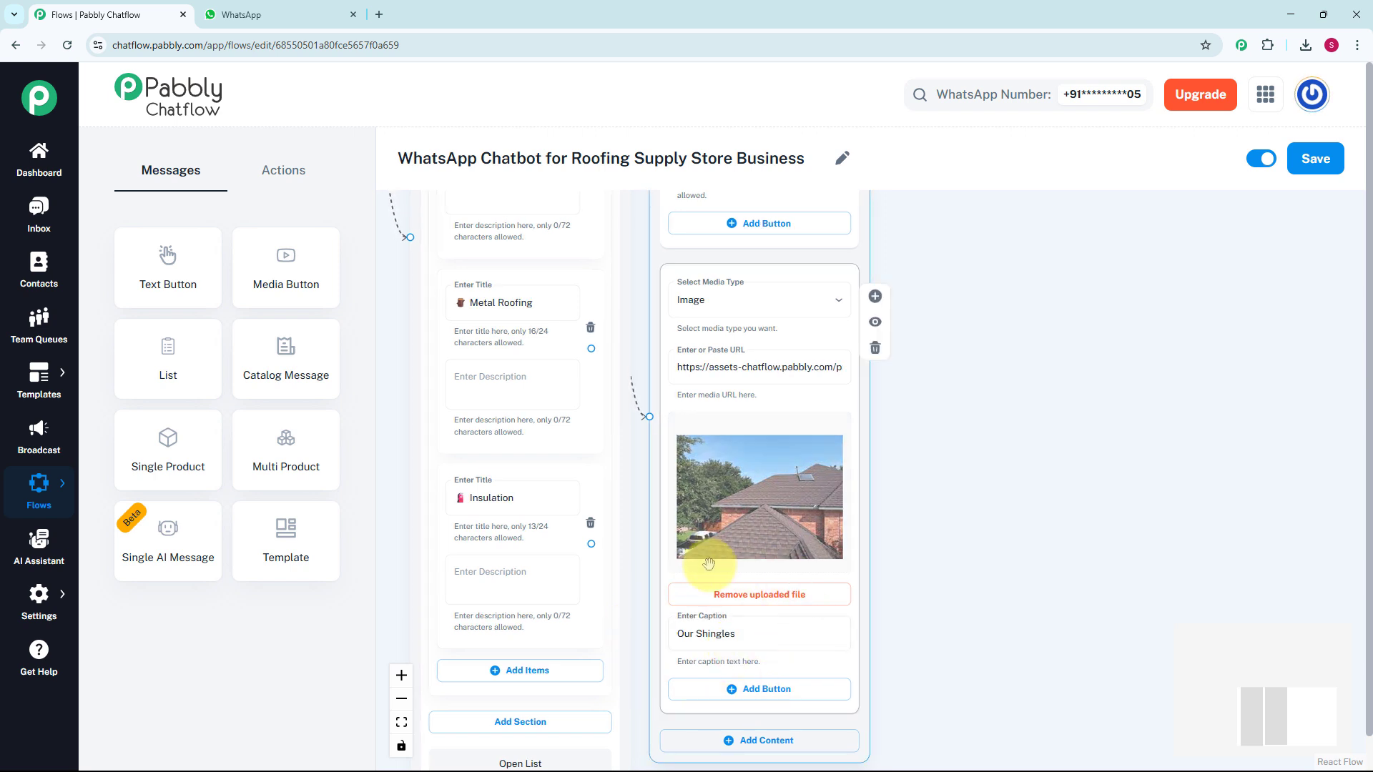
scroll(929, 560, "down", 3)
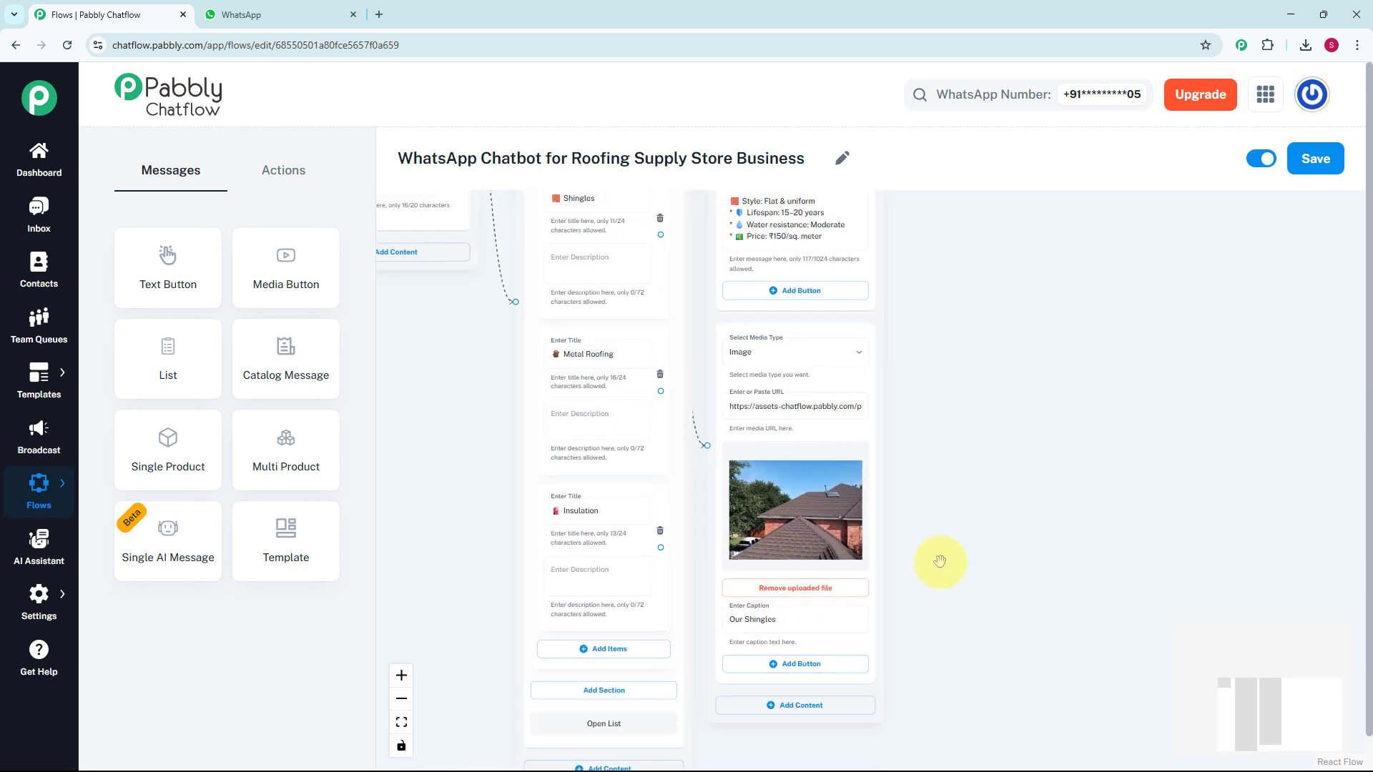
scroll(950, 599, "down", 3)
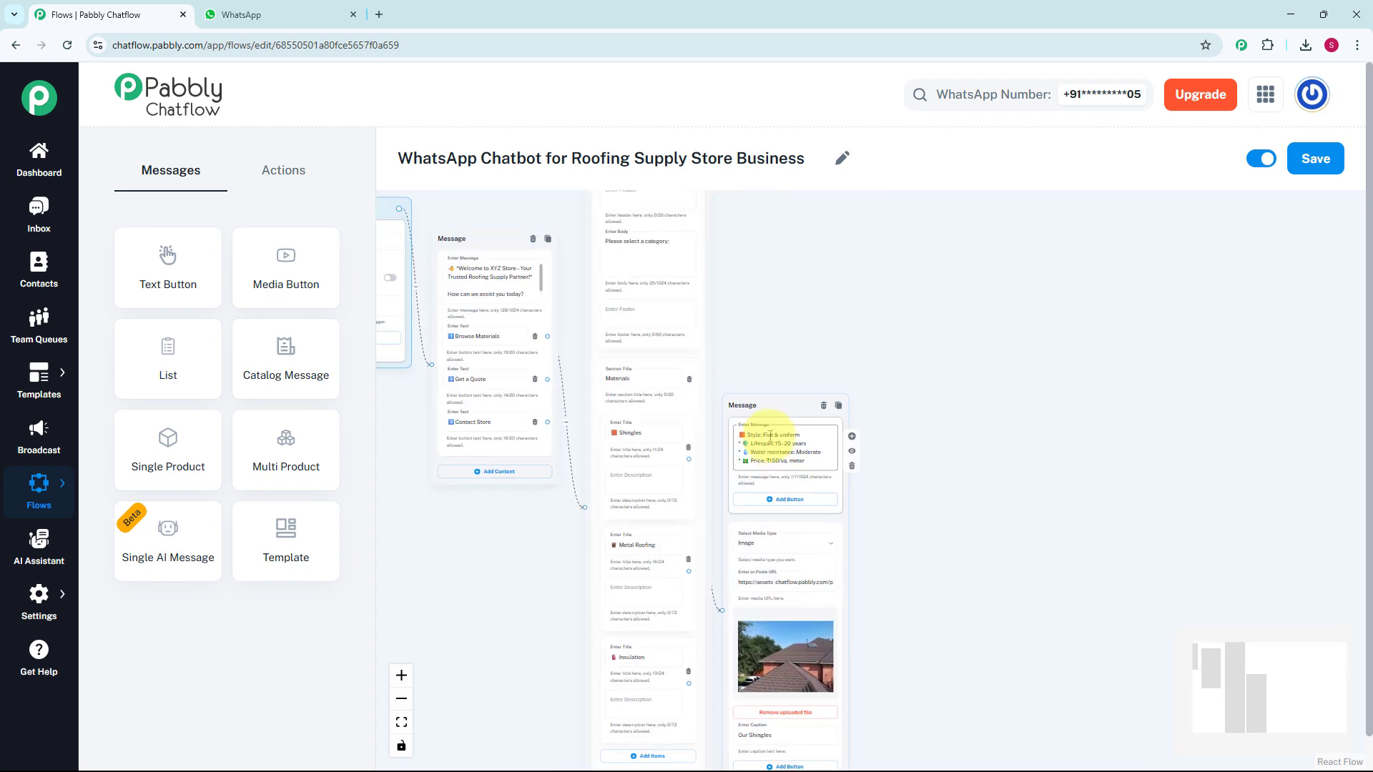
- Add an Ask Question action beside the welcome message and connect the Get a Quote button to it
scroll(1035, 500, "up", 2)
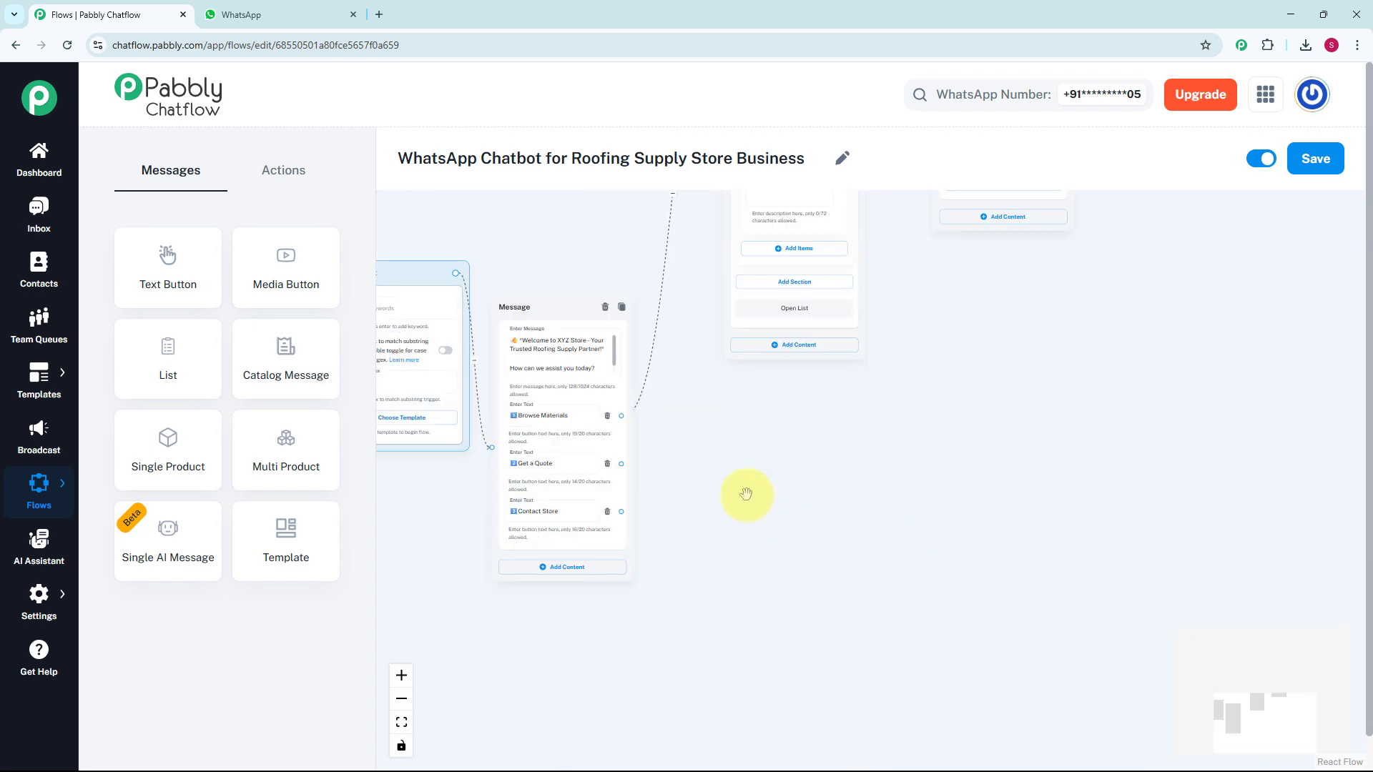
scroll(562, 461, "up", 3)
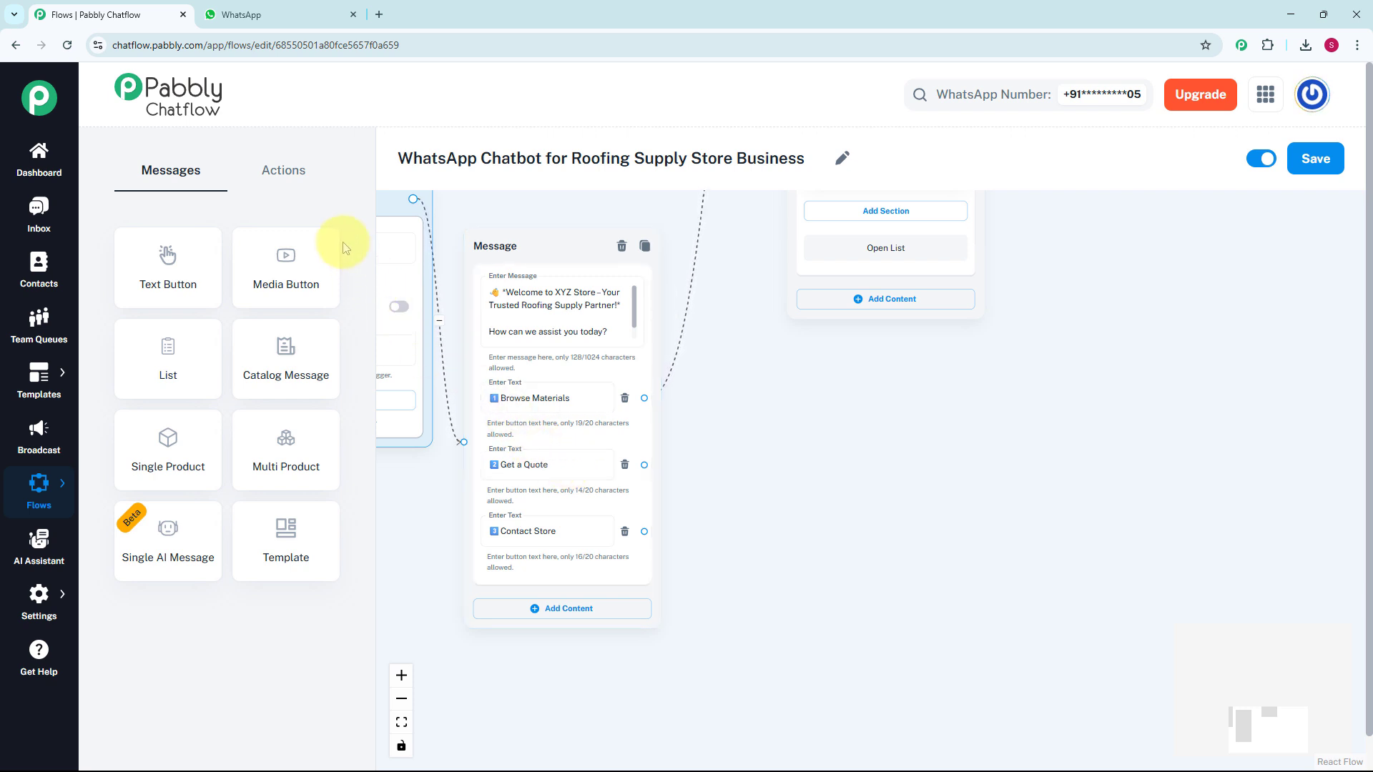
left_click(282, 177)
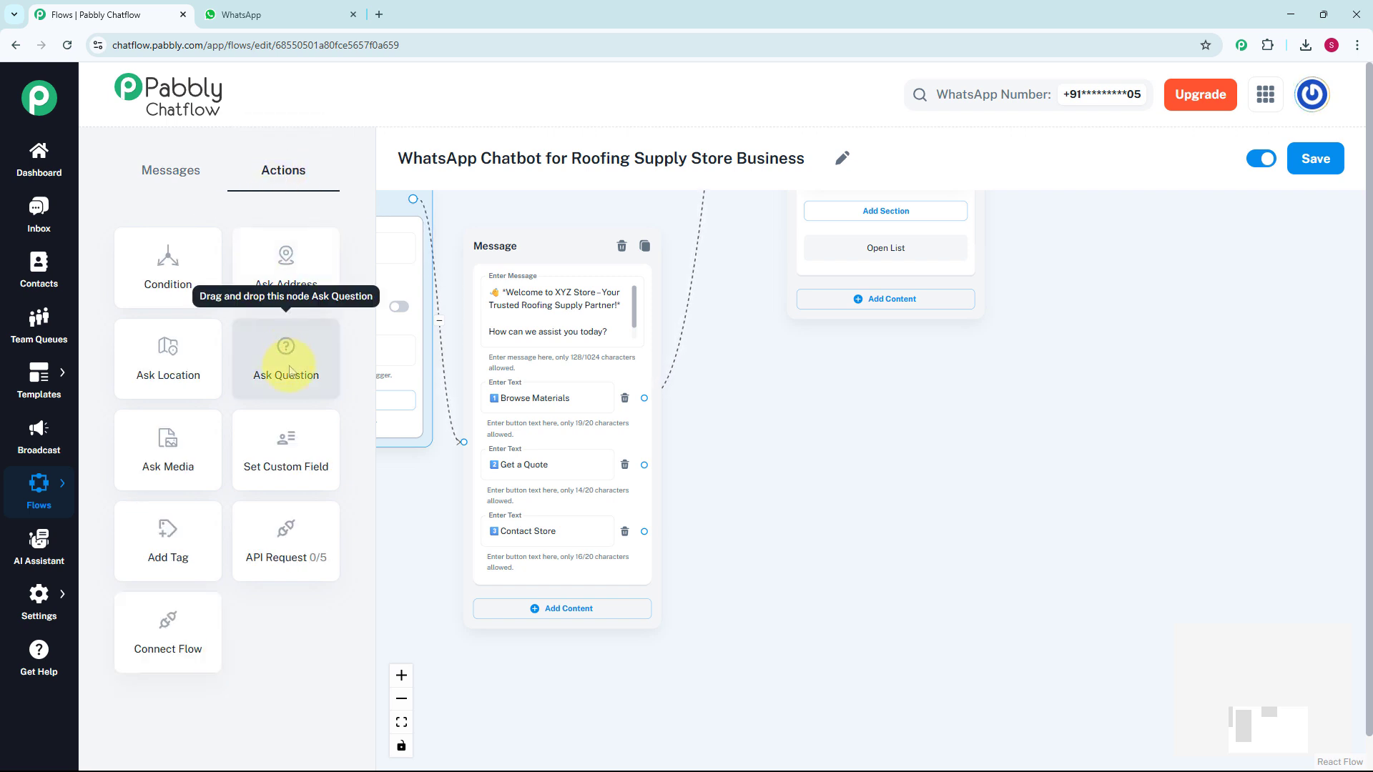
left_click_drag(290, 370, 450, 420)
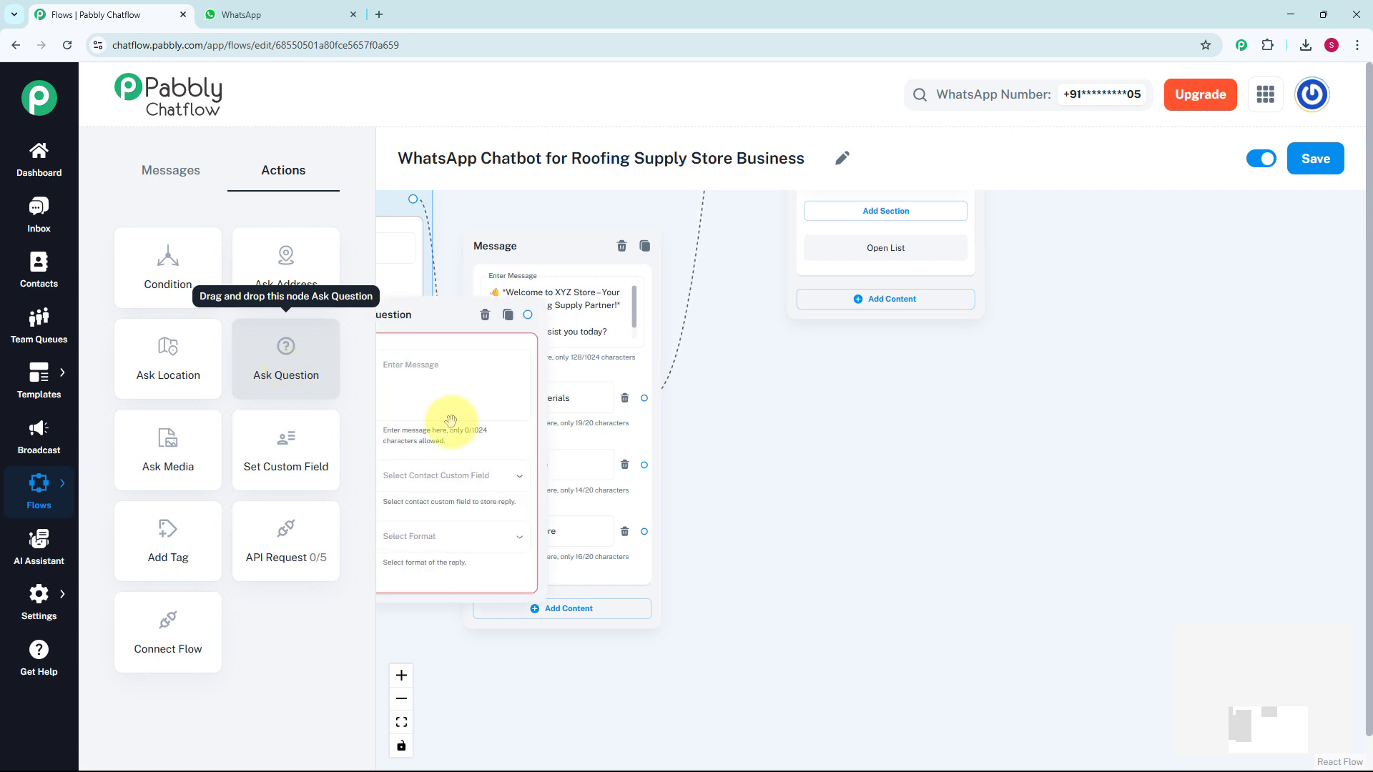
left_click_drag(433, 315, 861, 357)
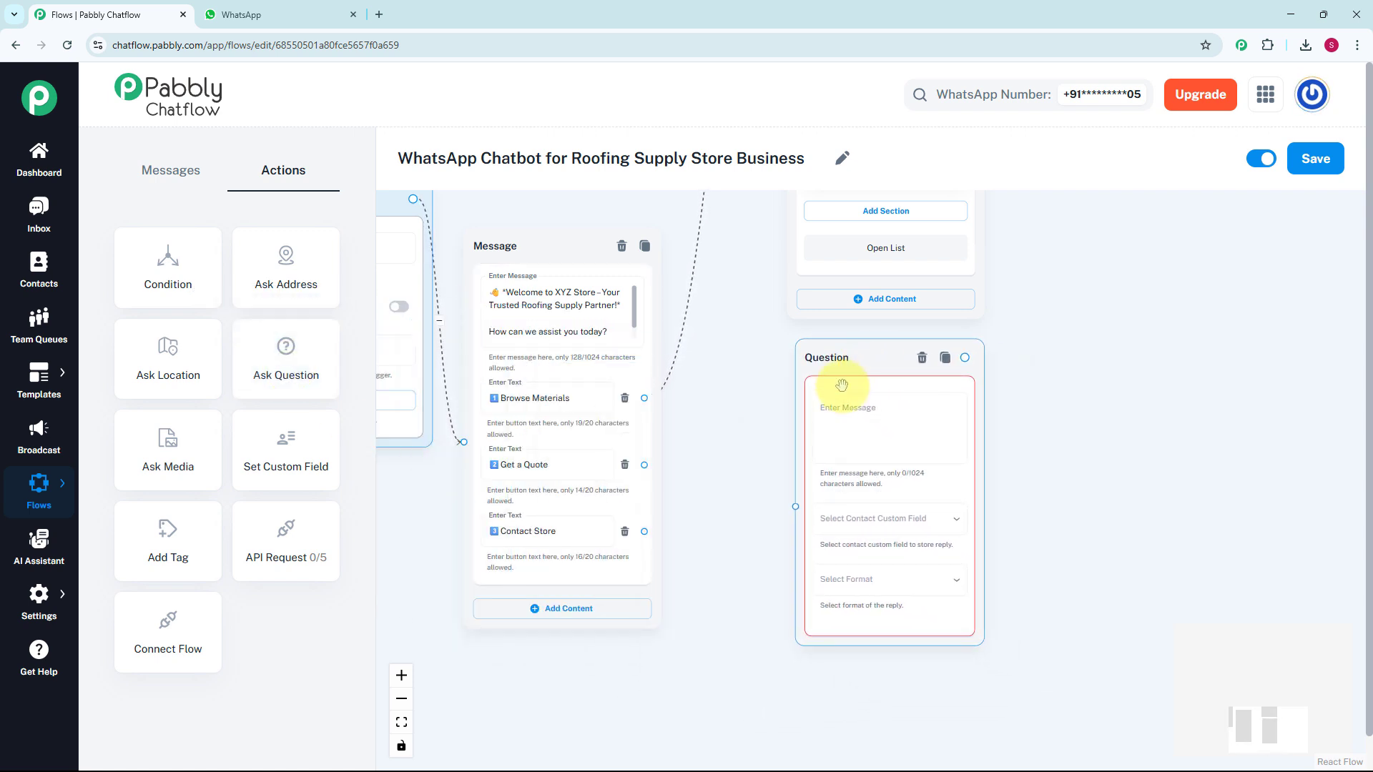
left_click_drag(645, 465, 795, 506)
- Fill in the question message with Please answer a few questions: 1. What materials do you need? (e.g., shingles, underlayment)
left_click(876, 444)
scroll(875, 445, "up", 2)
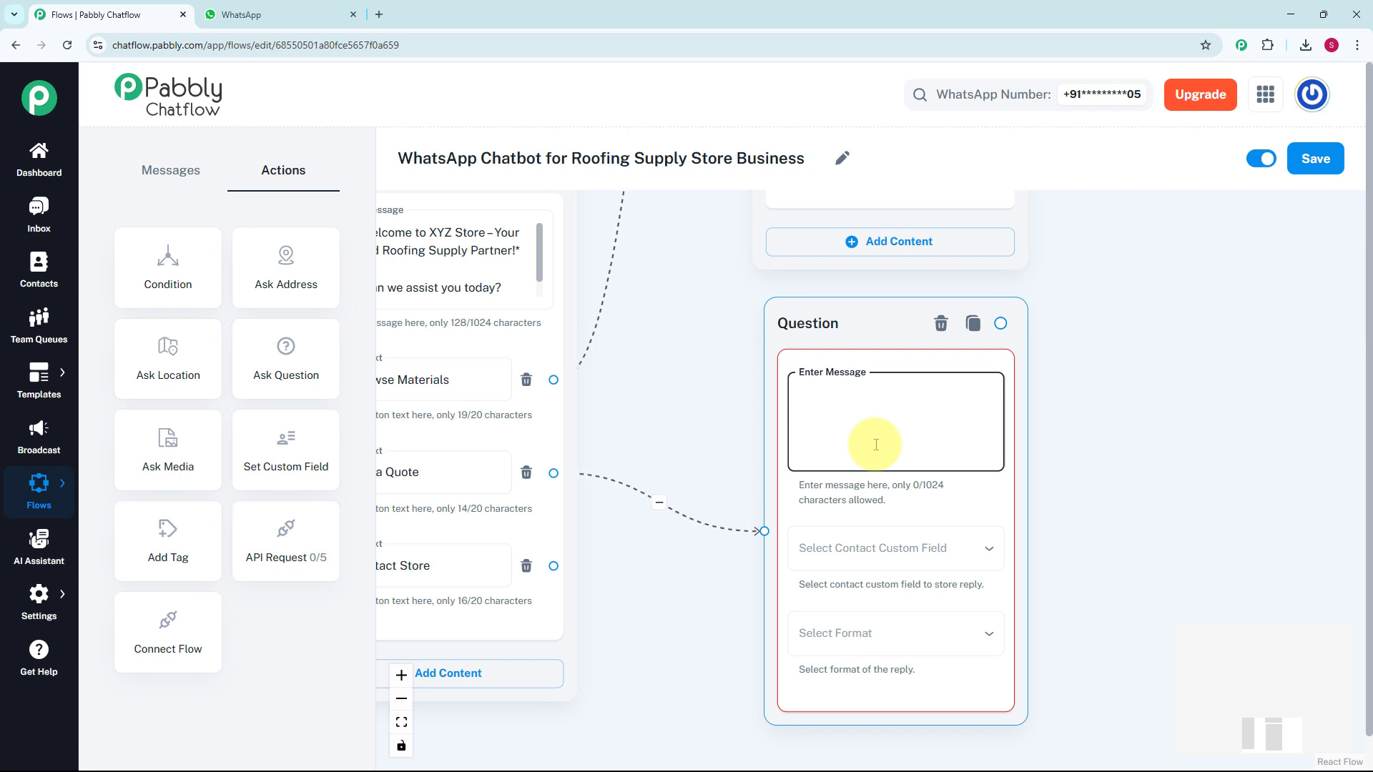
key("ctrl+v")
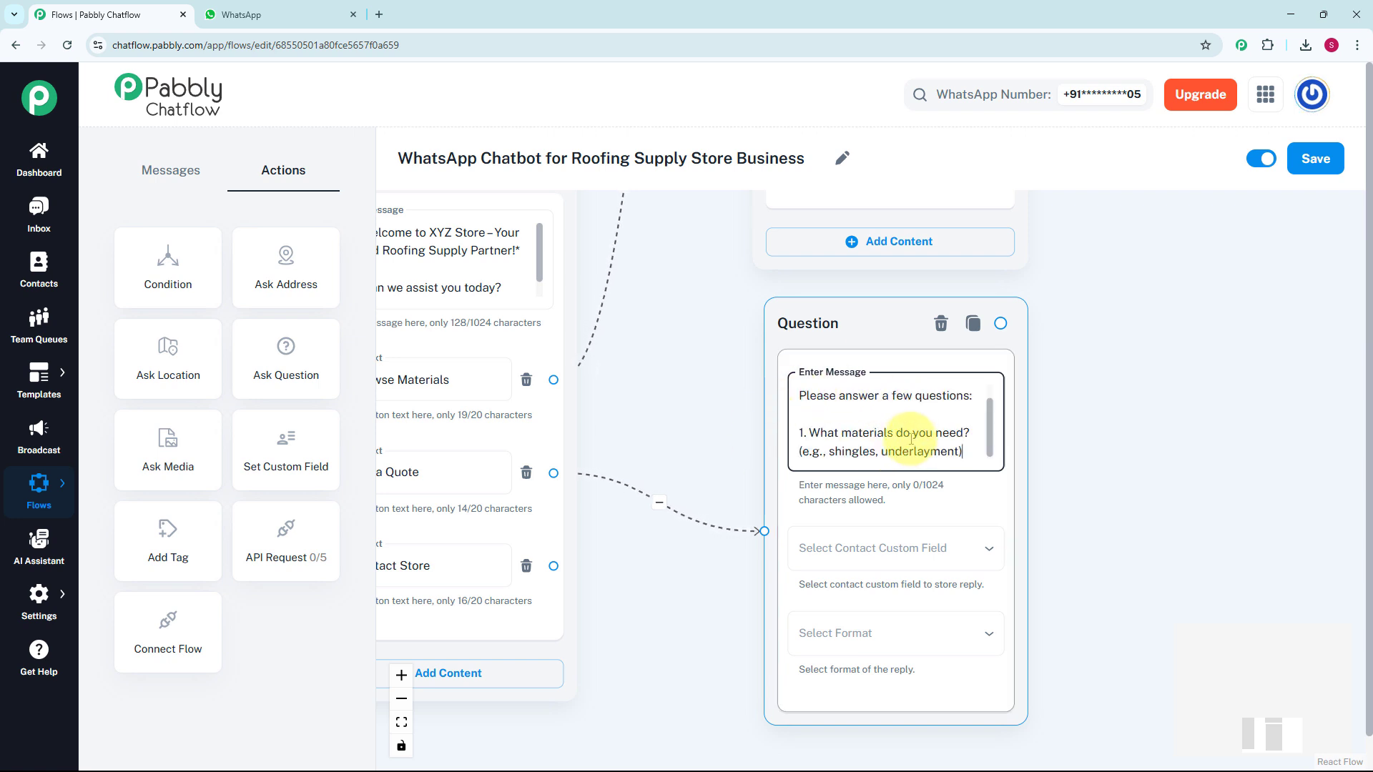
- Store the question's reply in the Material contact custom field and set its format to Any
left_click(883, 554)
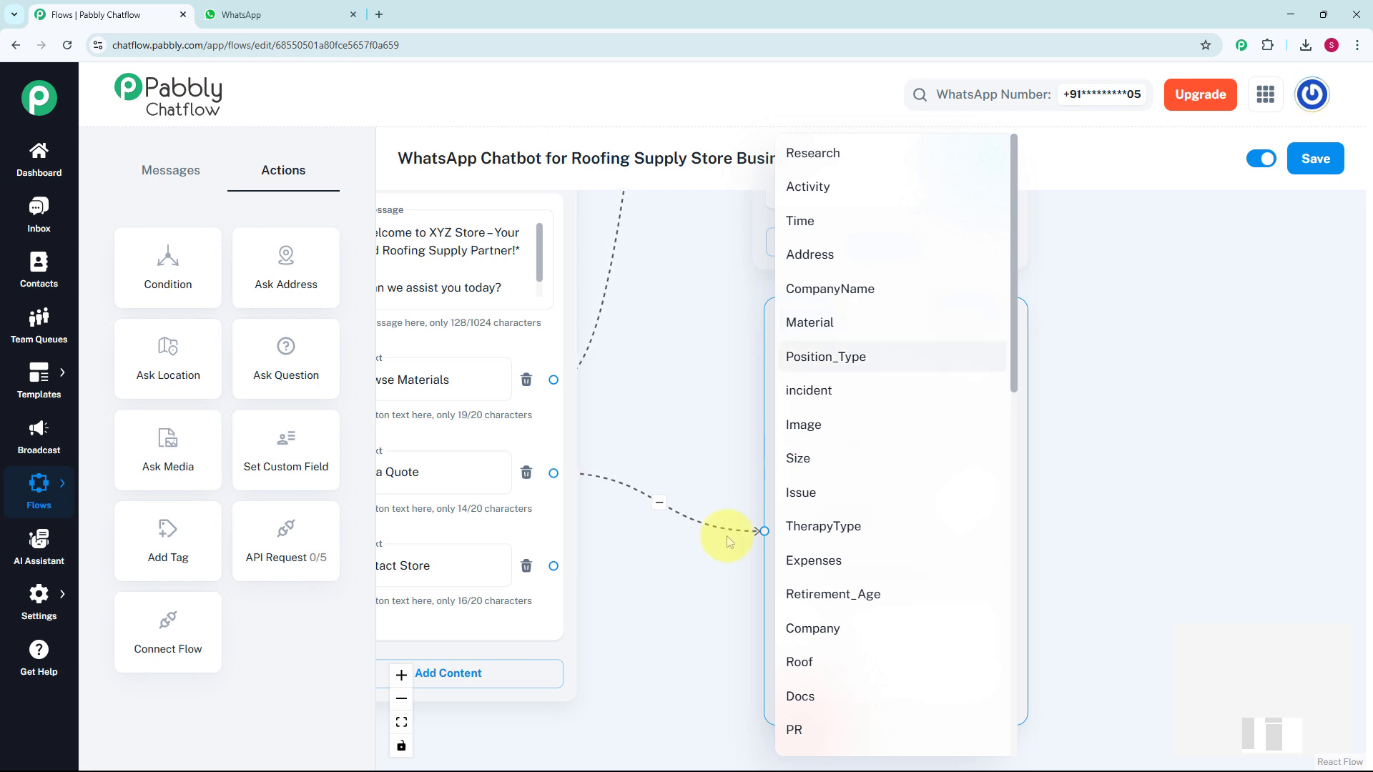
left_click(61, 595)
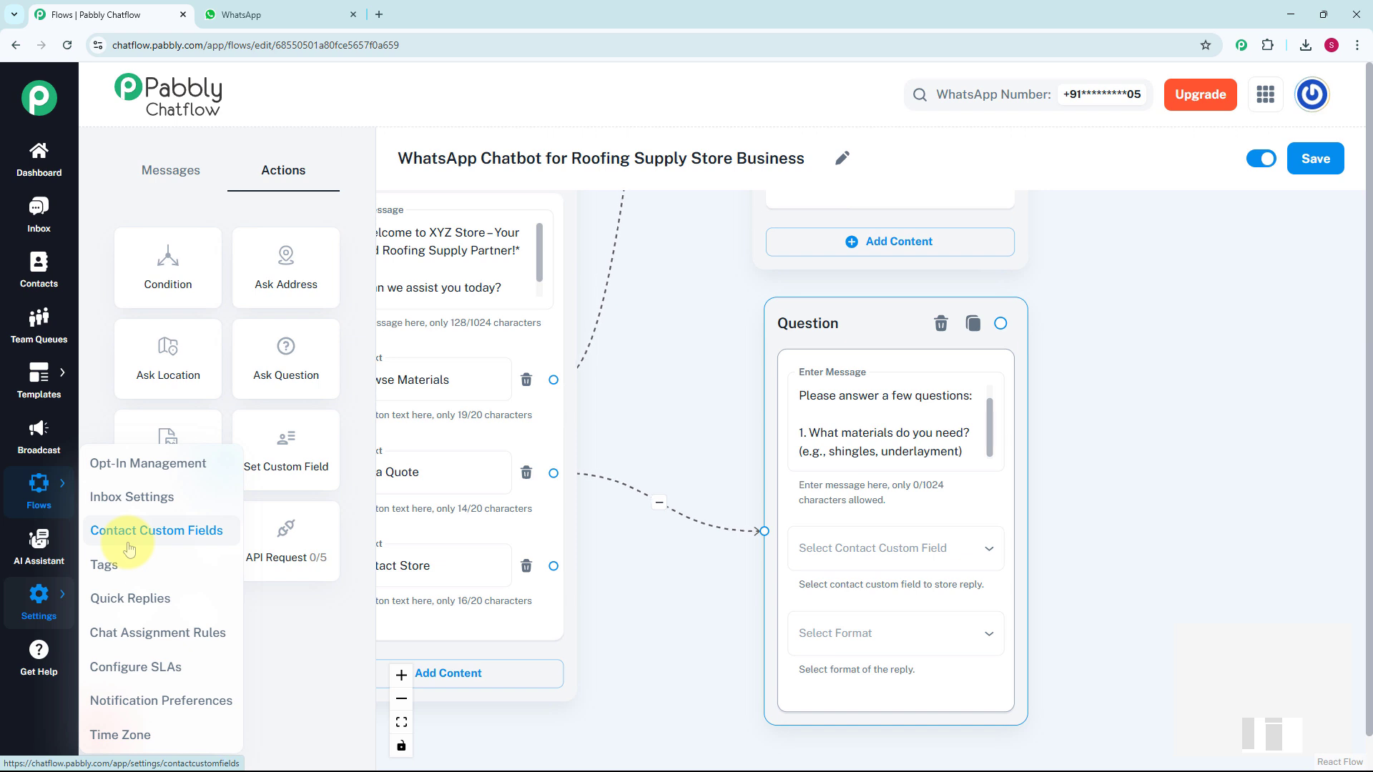
left_click(940, 551)
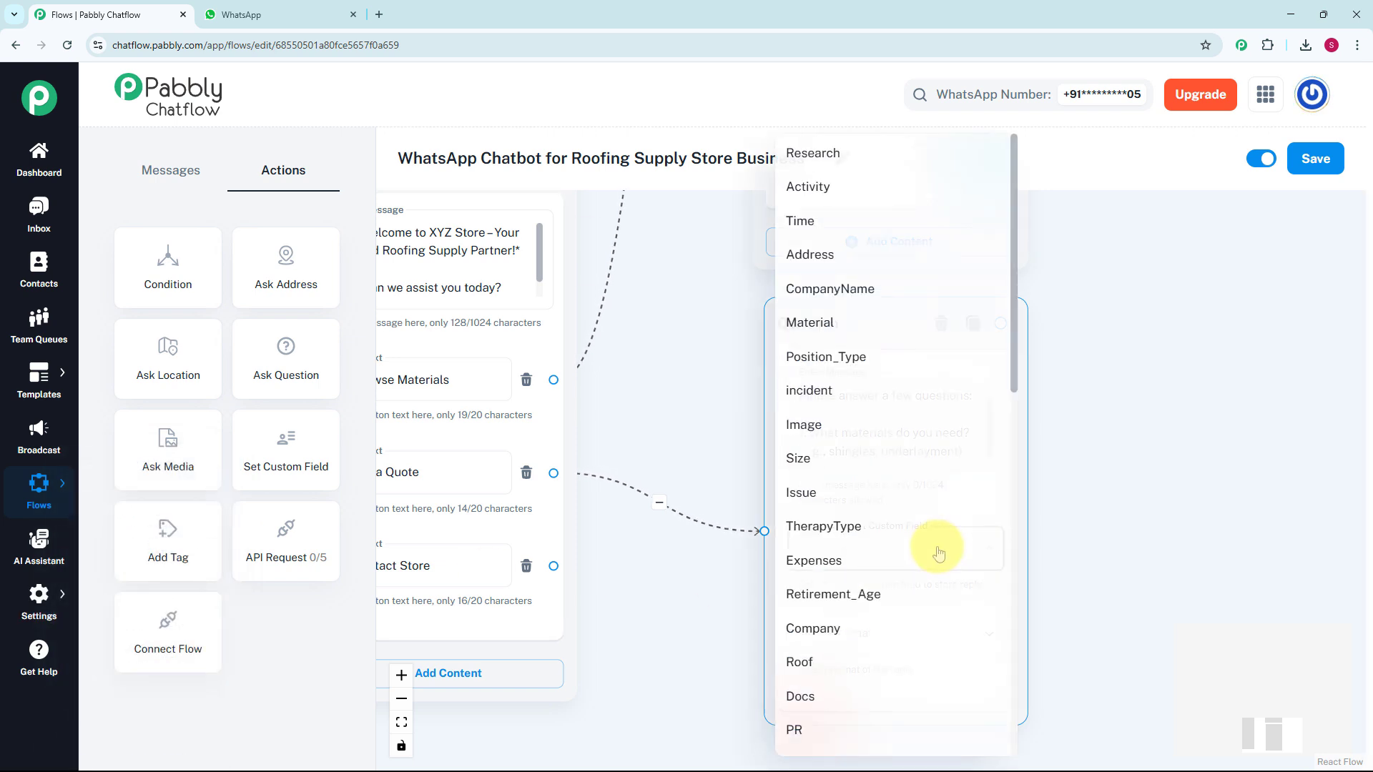
left_click(889, 322)
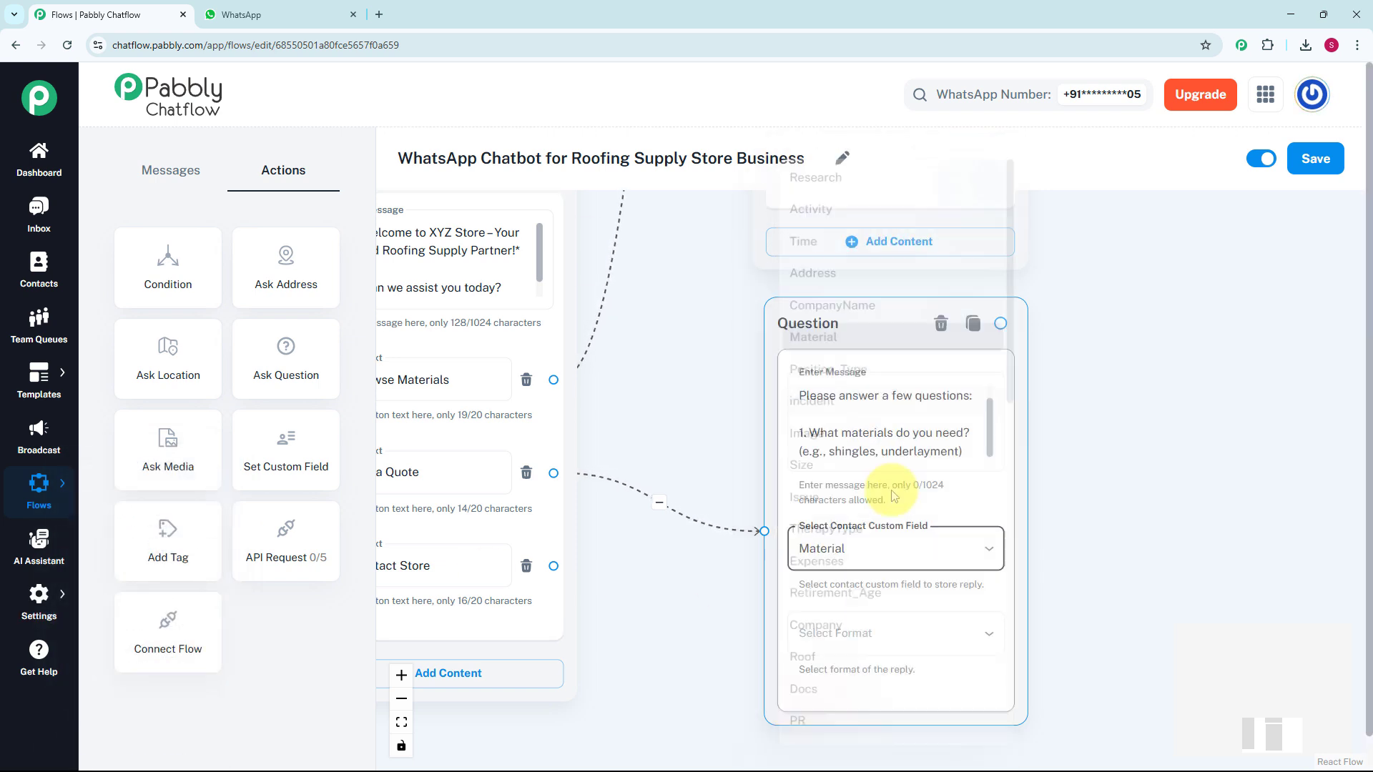
left_click(873, 642)
left_click(804, 534)
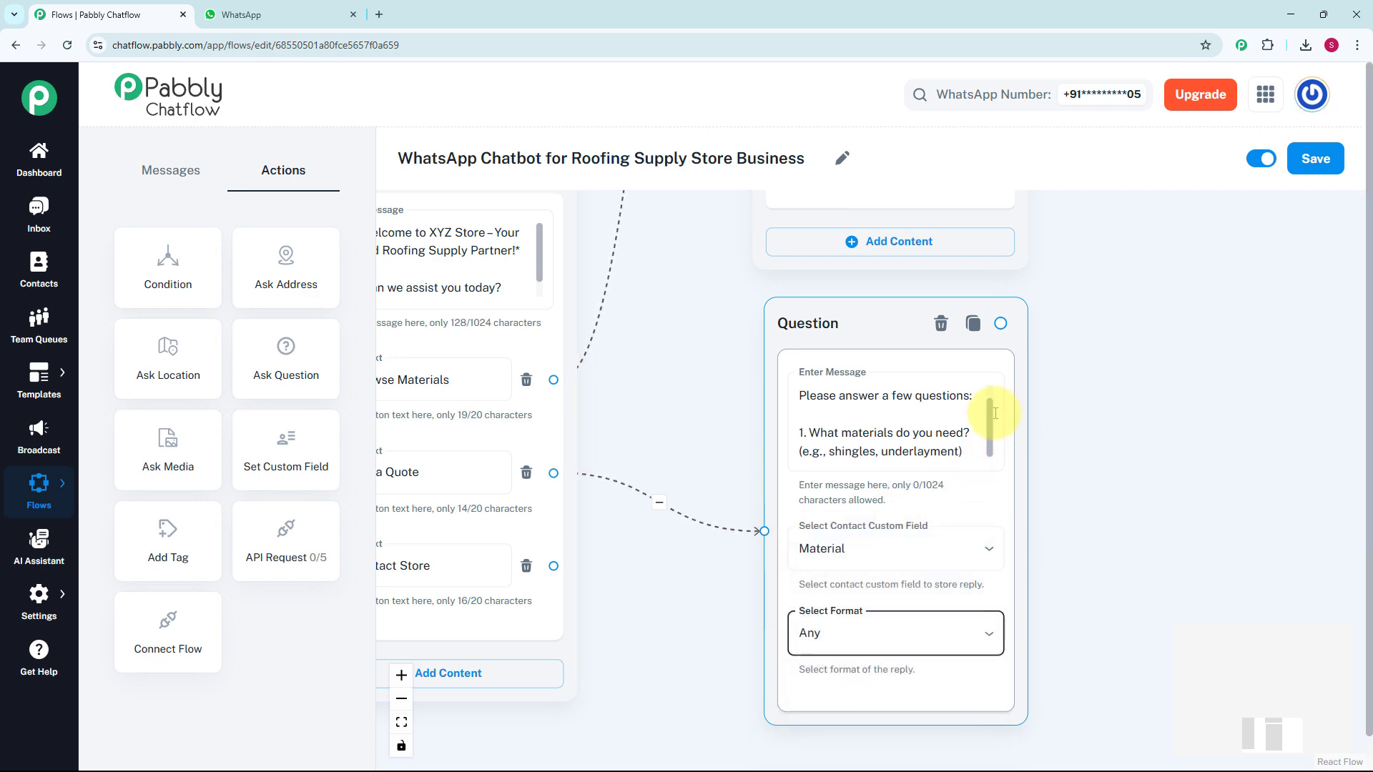
left_click(1050, 507)
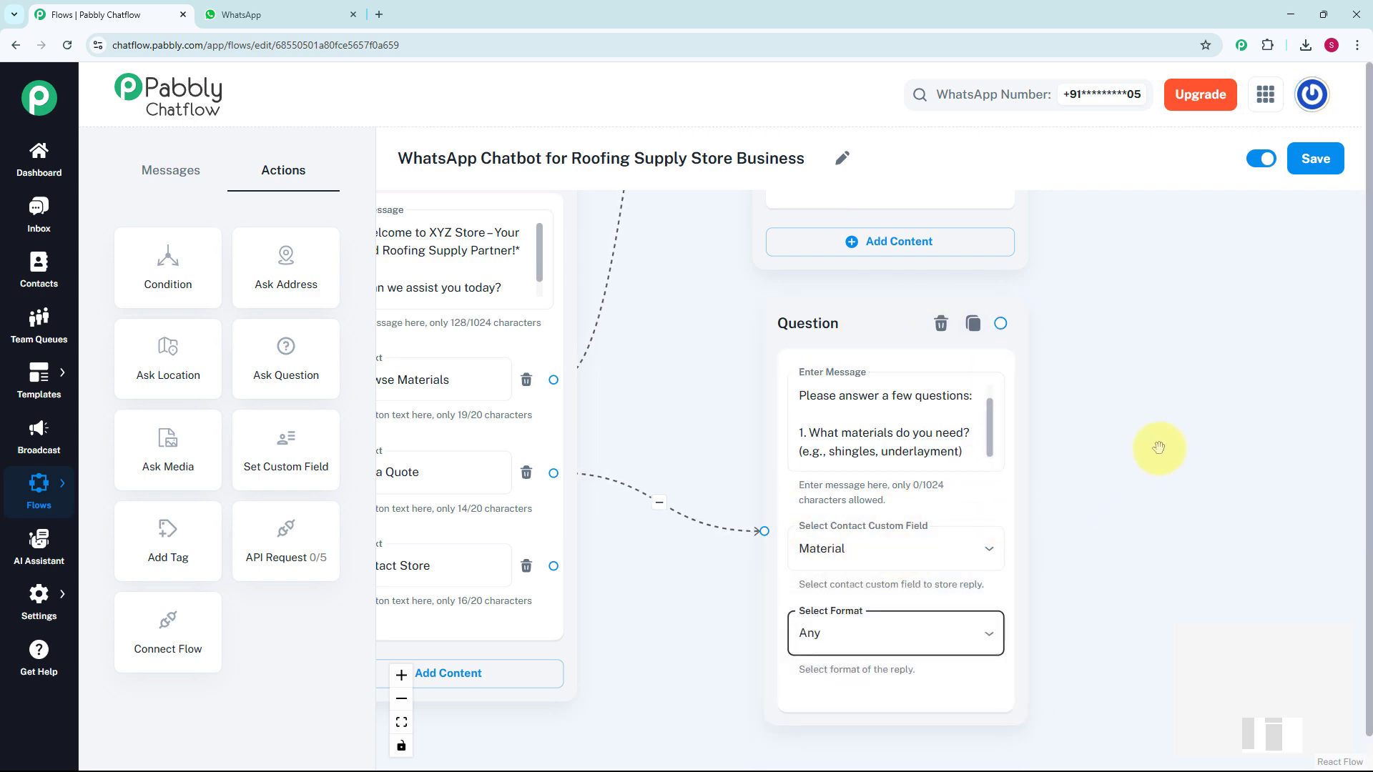
- Connect the materials question to a second Ask Question with message Please share: Delivery location, custom field Address and format Any
scroll(1136, 458, "down", 3)
left_click_drag(1127, 459, 954, 469)
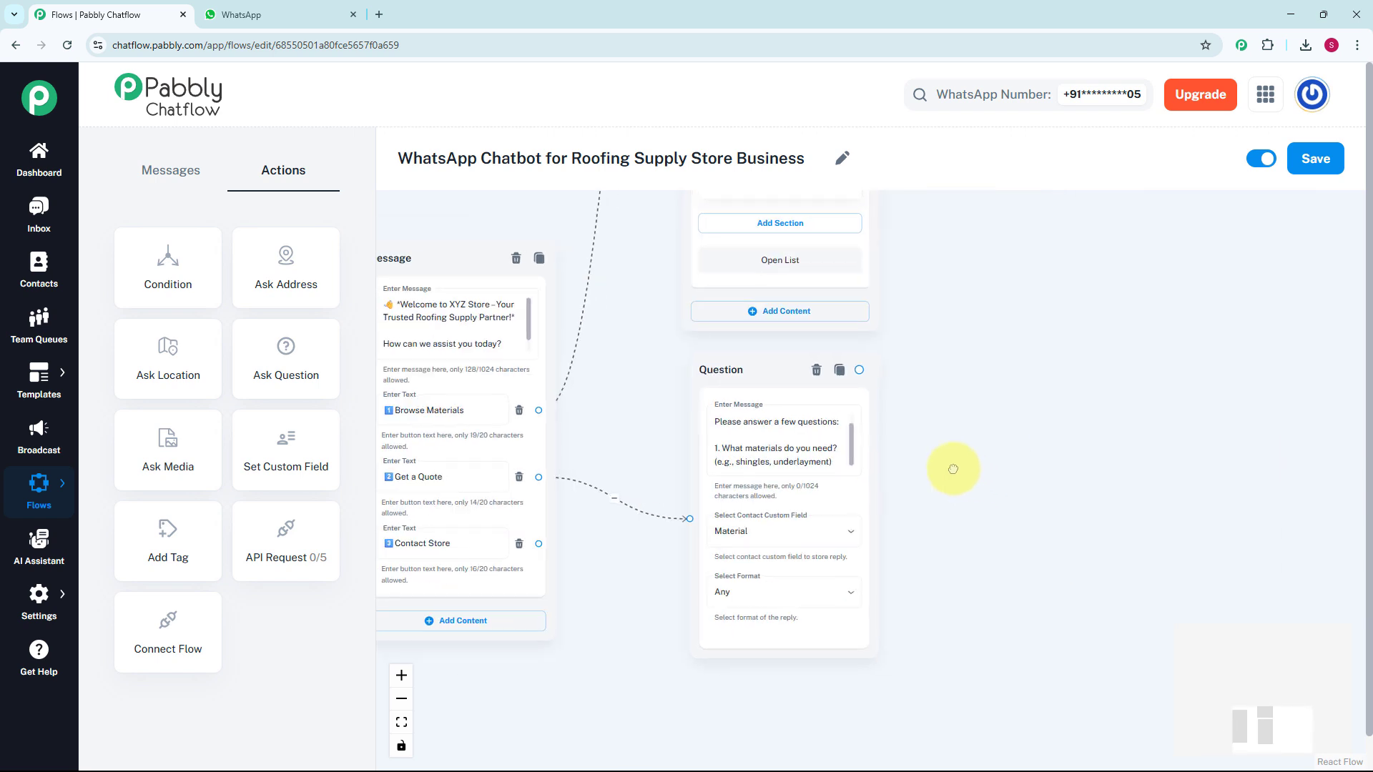
left_click(300, 381)
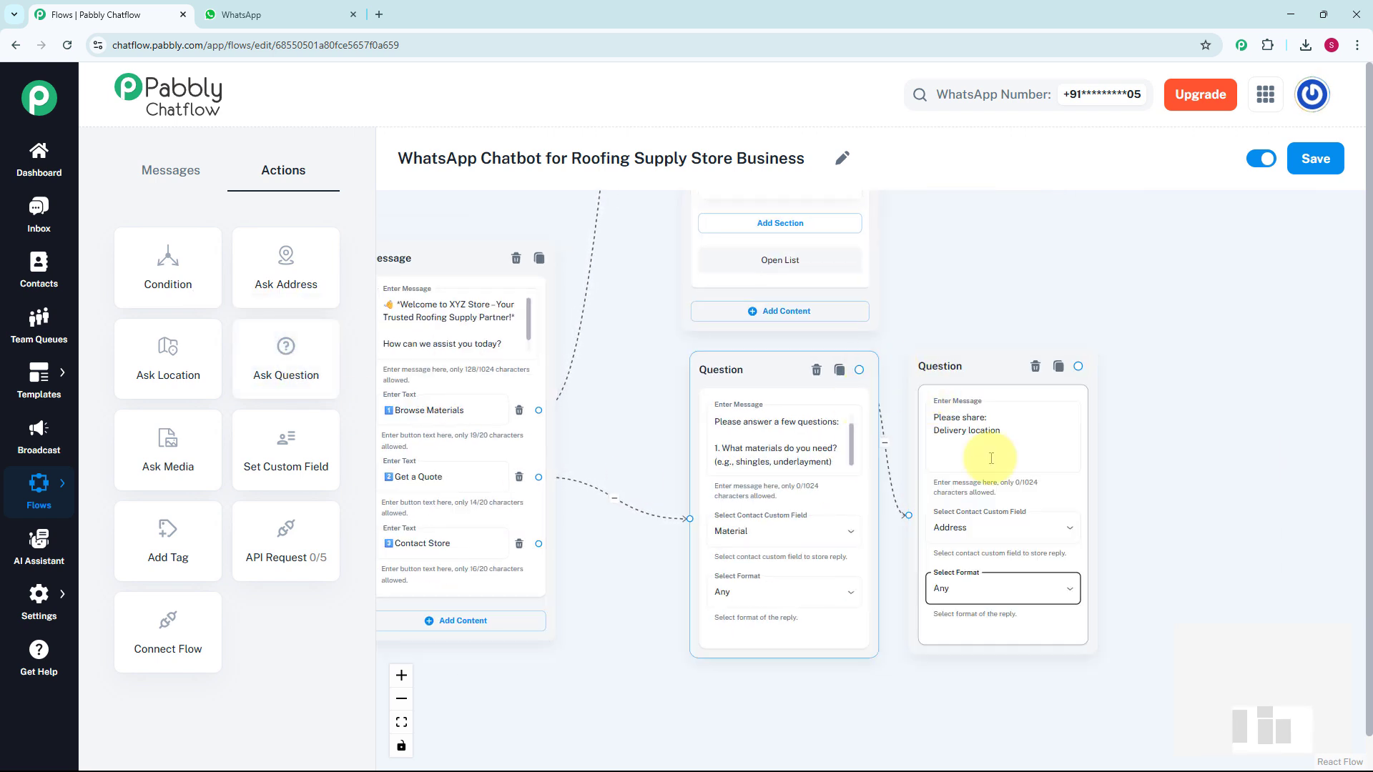
- Connect the delivery location question to a new Text + Button message reading ✅ Received
scroll(1115, 446, "up", 2)
left_click_drag(1116, 447, 653, 542)
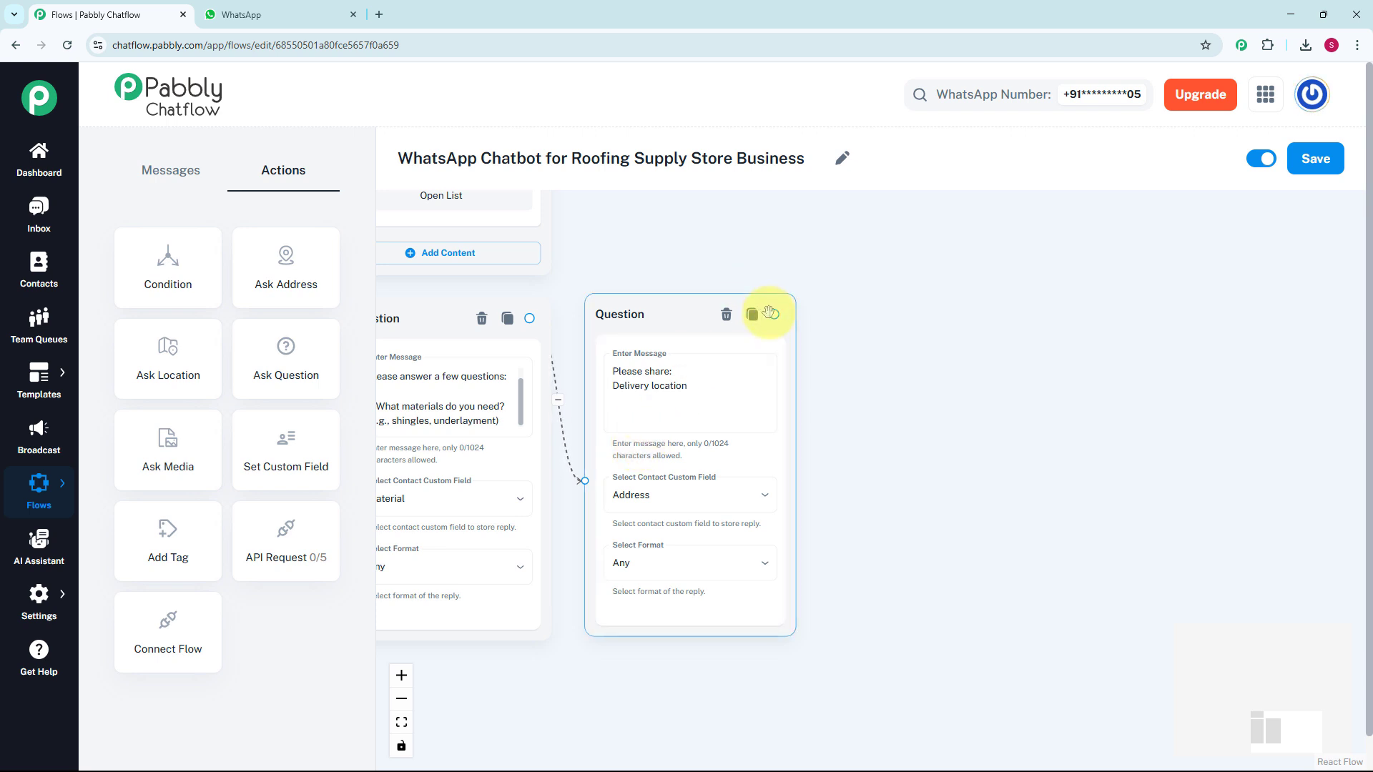
left_click_drag(774, 313, 867, 404)
left_click(867, 407)
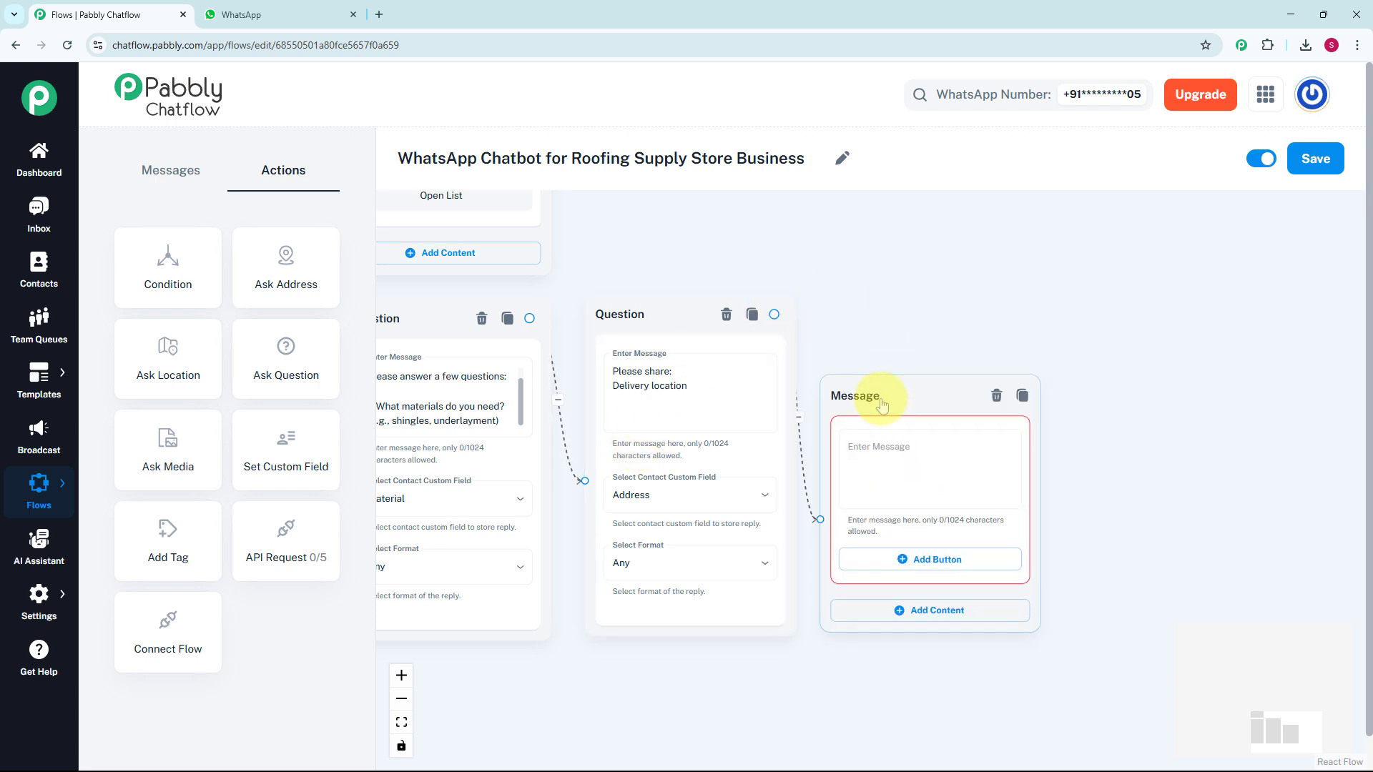
left_click(858, 401)
type("✅ Received")
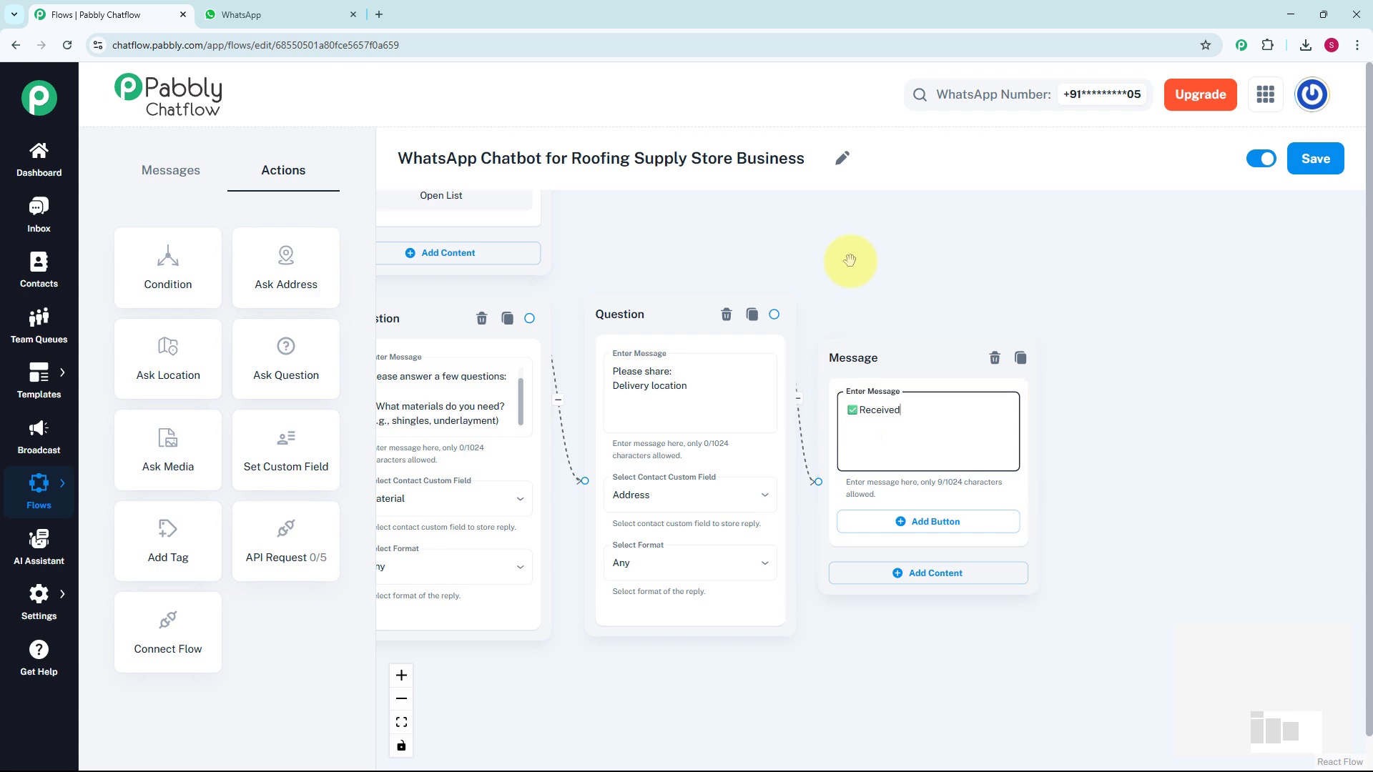
- Connect the Contact Store button to a new Text + Button message placed below the materials question
scroll(849, 257, "down", 3)
left_click(869, 325)
scroll(881, 359, "up", 3)
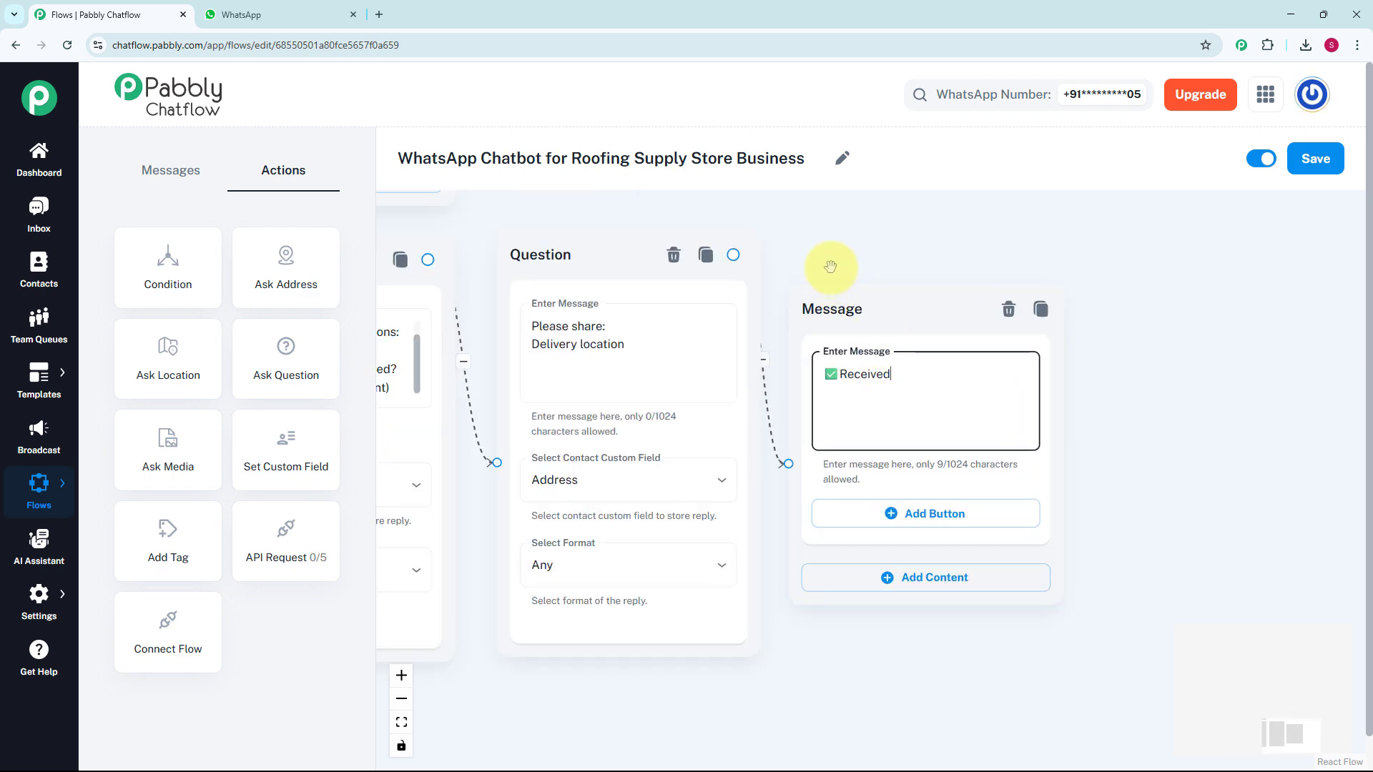
scroll(828, 270, "down", 4)
left_click_drag(763, 487, 880, 521)
scroll(628, 567, "up", 2)
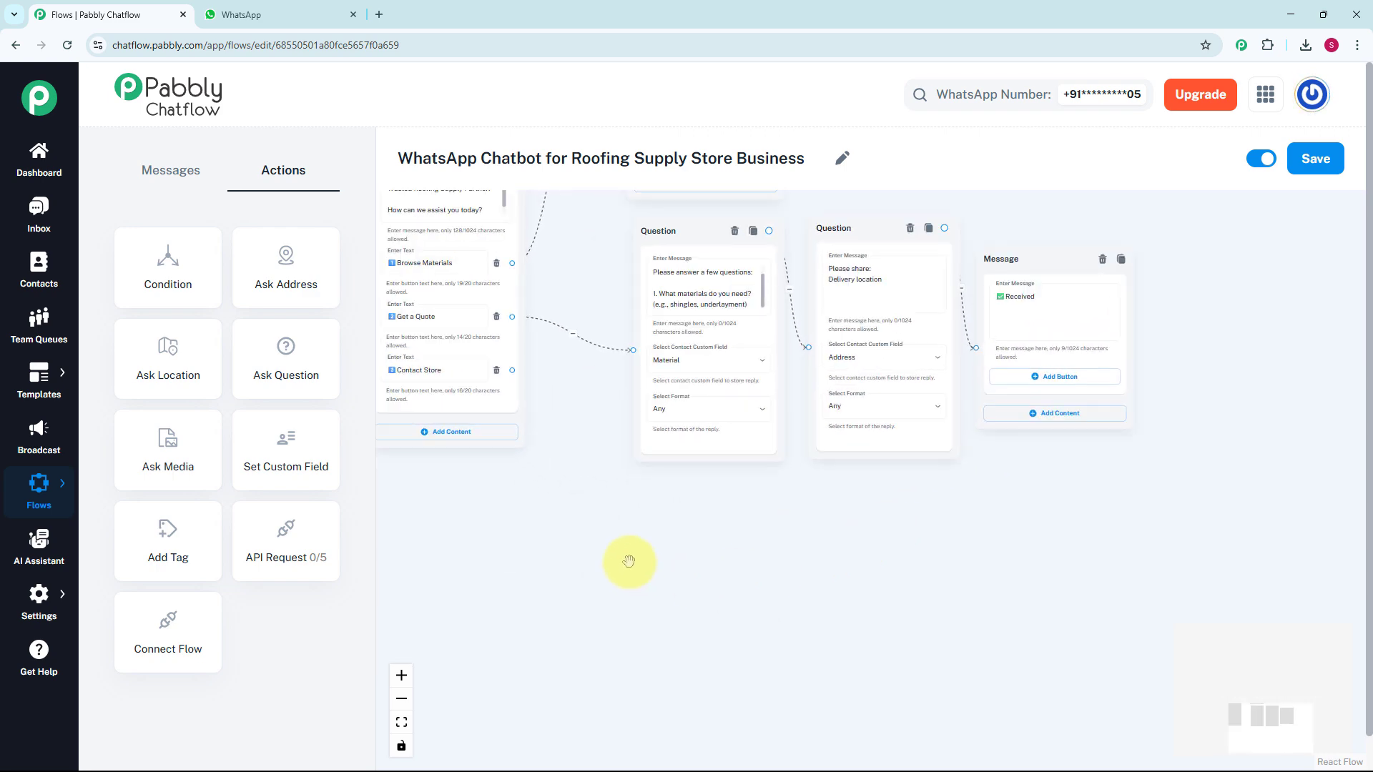
left_click_drag(628, 561, 702, 559)
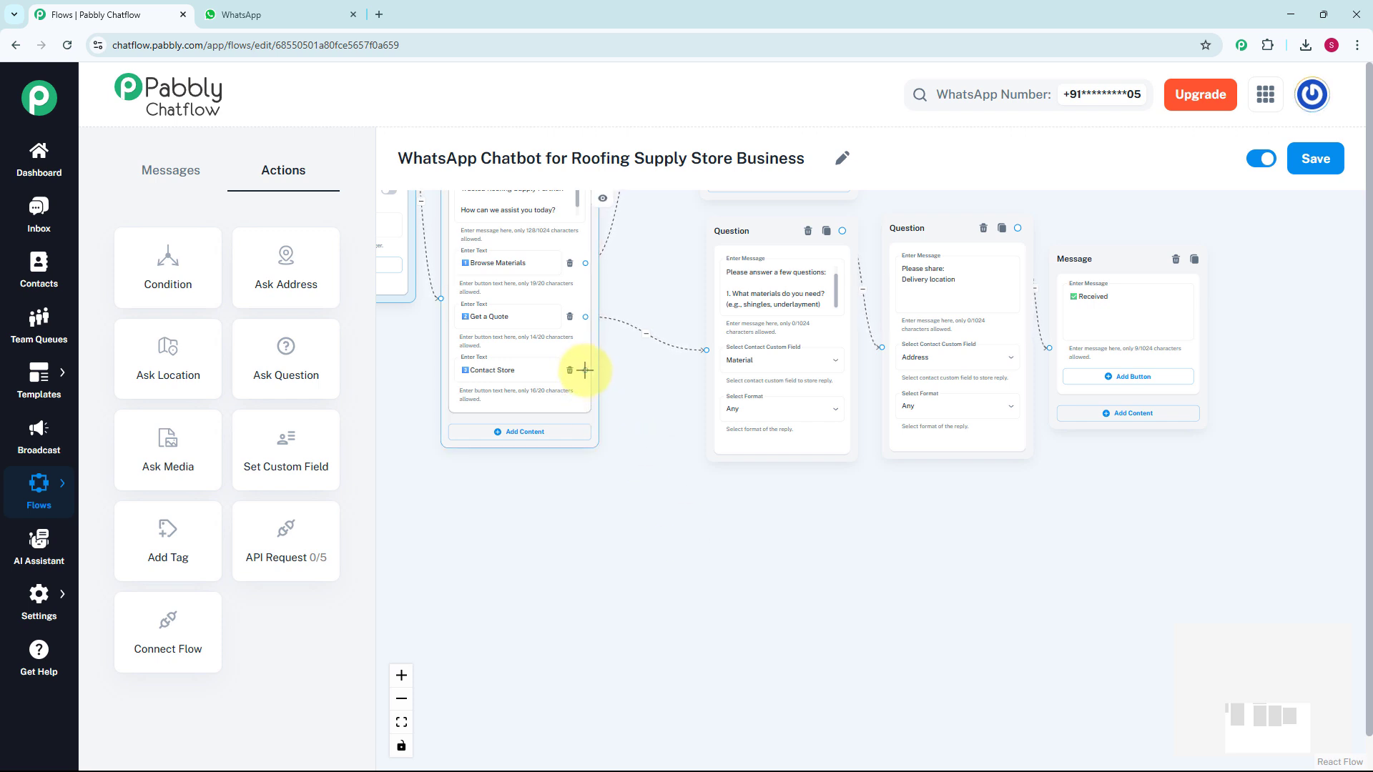
left_click_drag(585, 370, 631, 545)
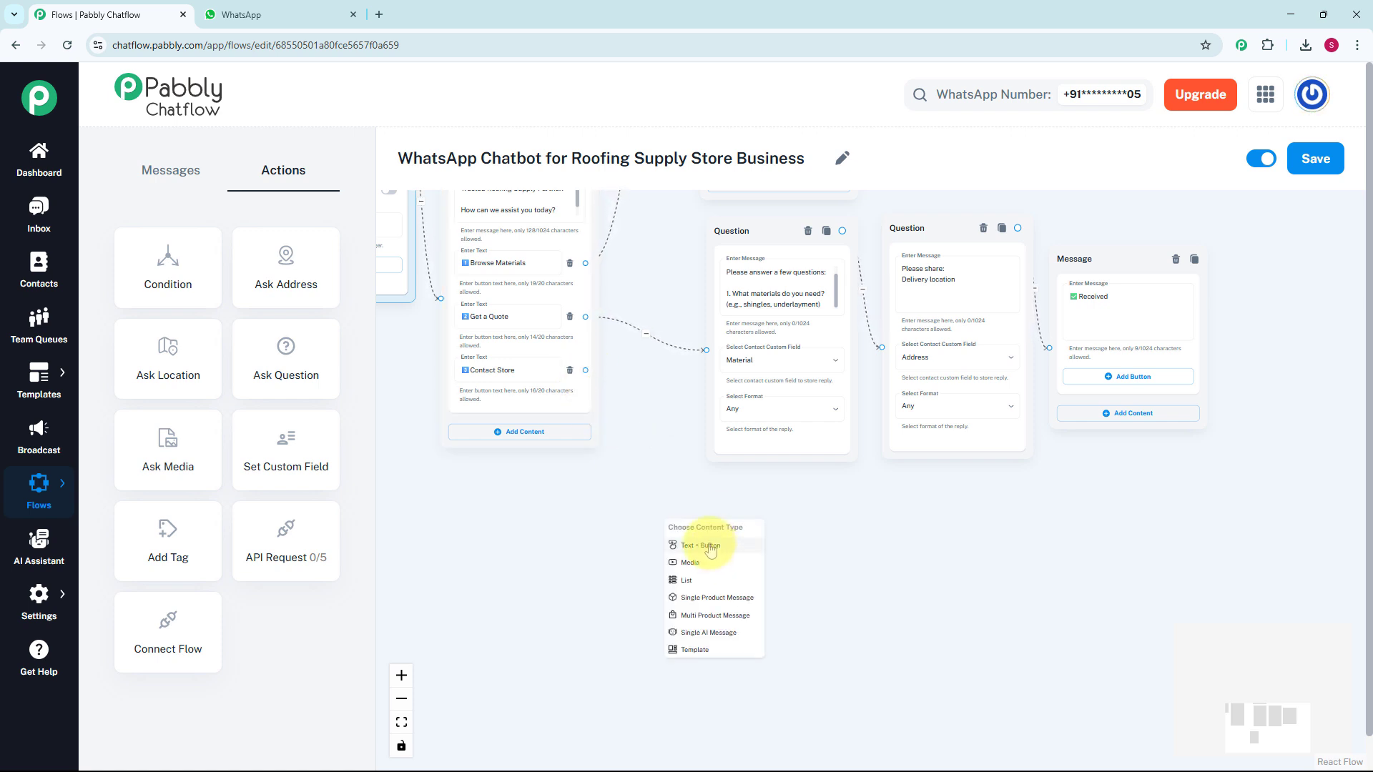
left_click(713, 542)
left_click_drag(716, 535, 759, 505)
- Fill in the Contact Store message with the opening hours, including Sunday: Closed, and the store's address
scroll(753, 561, "up", 2)
left_click(753, 561)
key("ctrl+v")
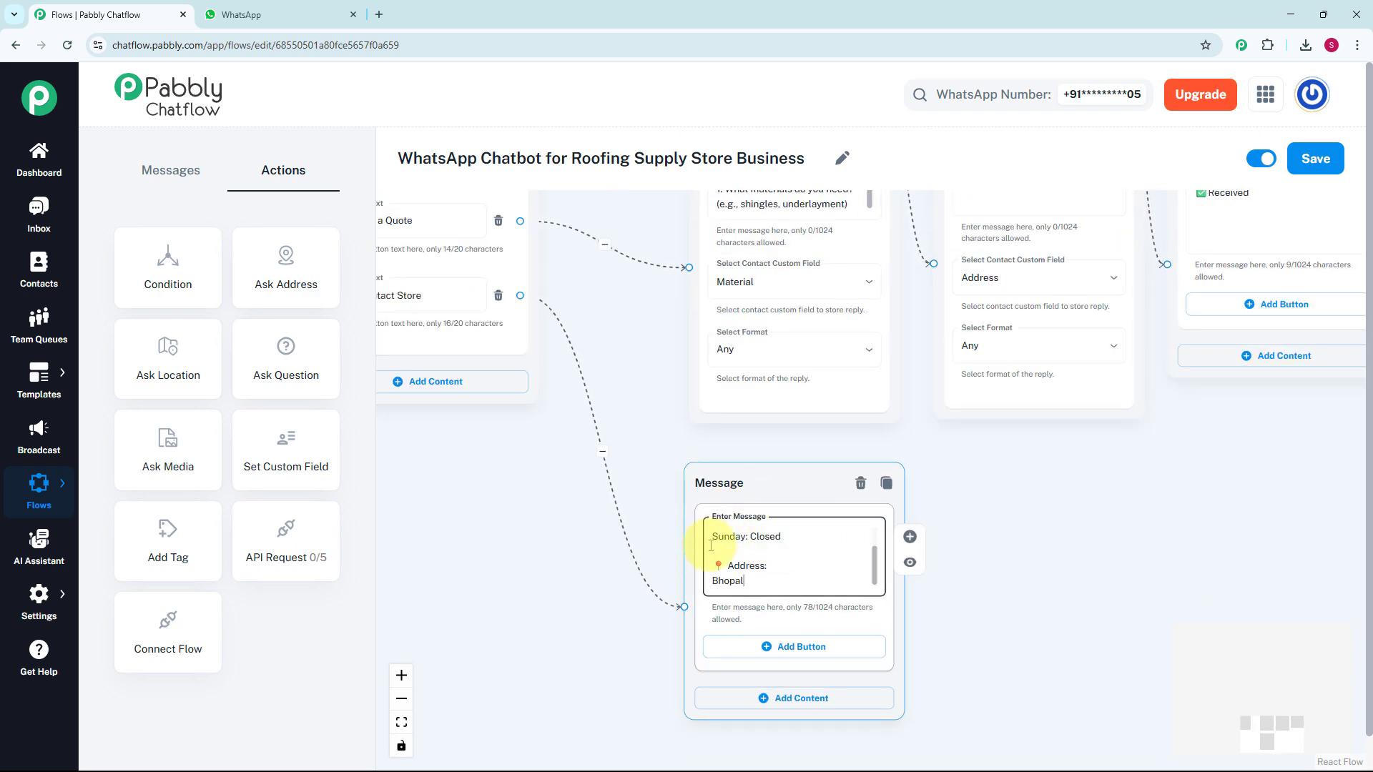
left_click(736, 445)
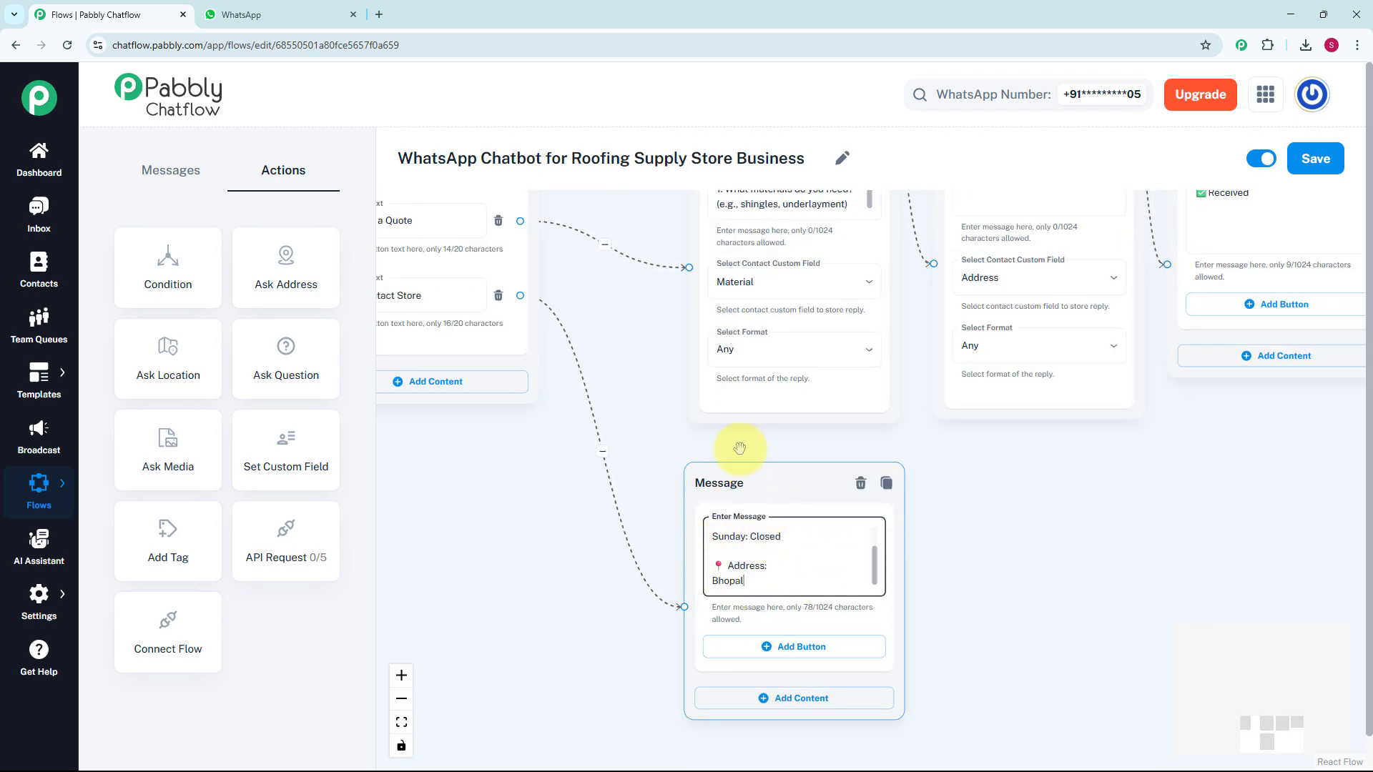
scroll(677, 436, "down", 3)
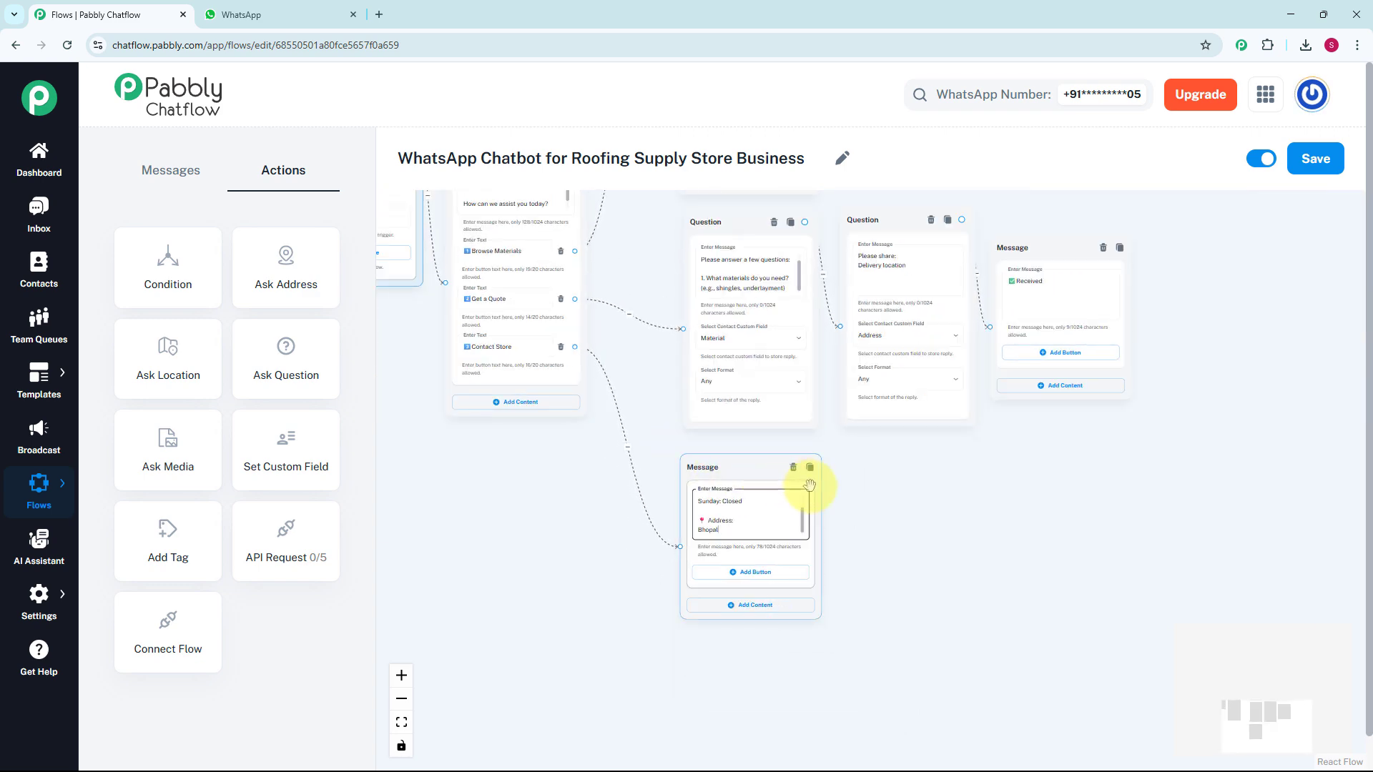
- Review the layout of the whole chatbot flow and save it
left_click_drag(868, 466, 957, 626)
scroll(980, 337, "down", 4)
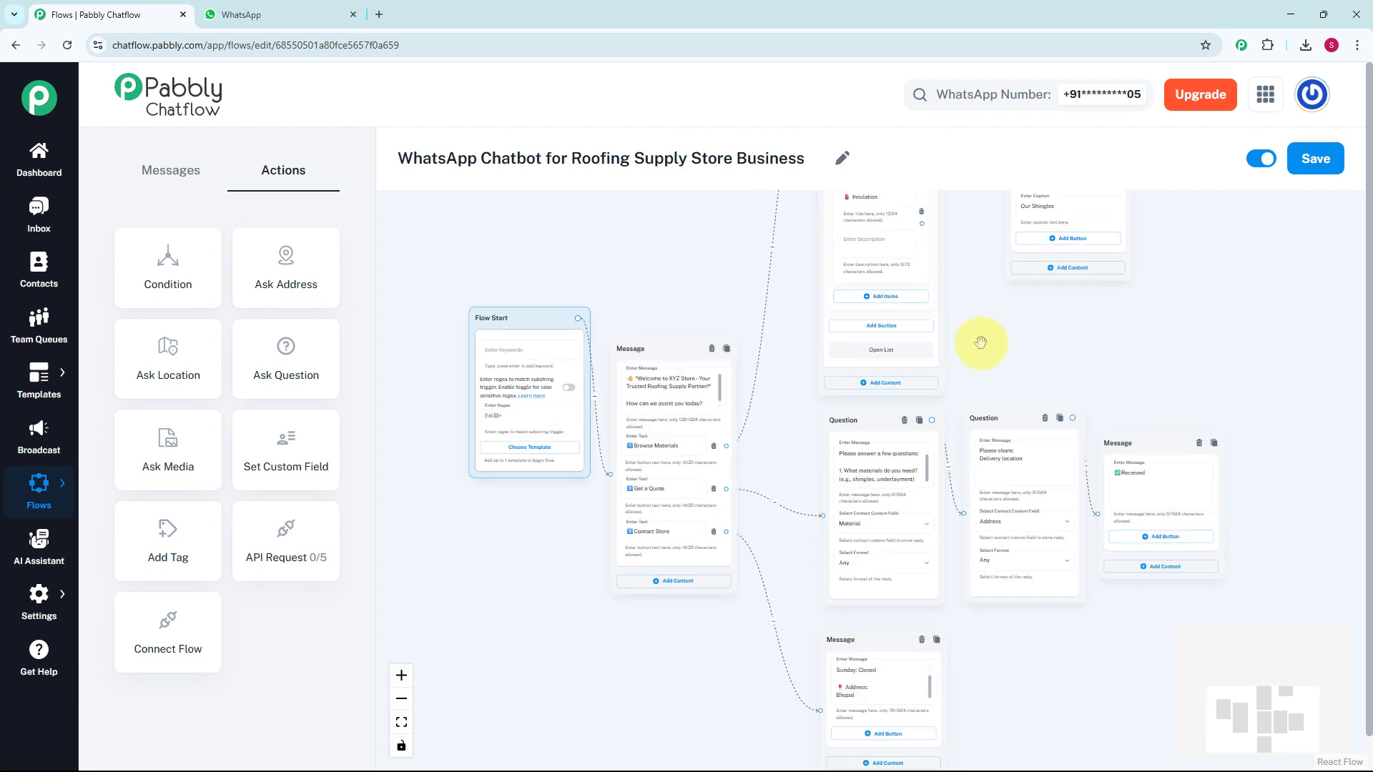
left_click_drag(960, 391, 748, 506)
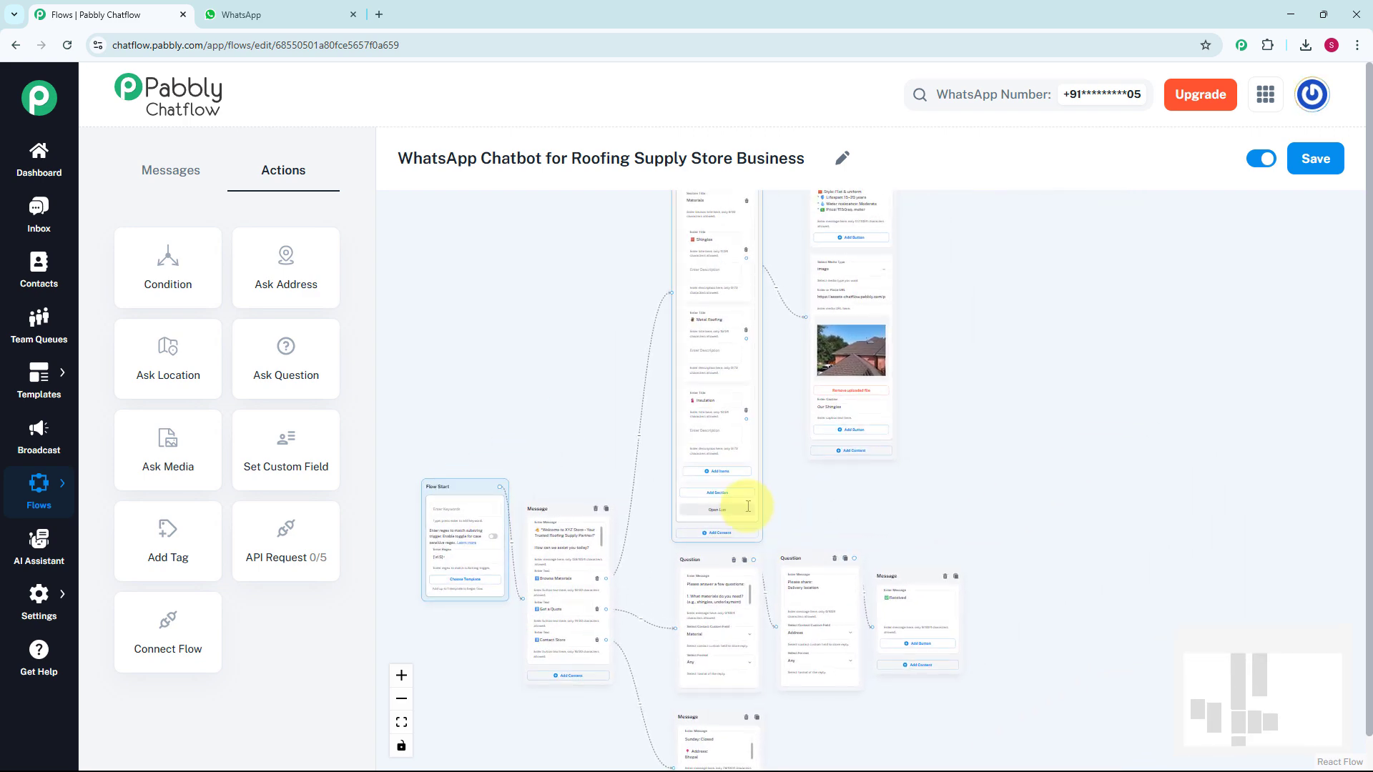
left_click(1318, 160)
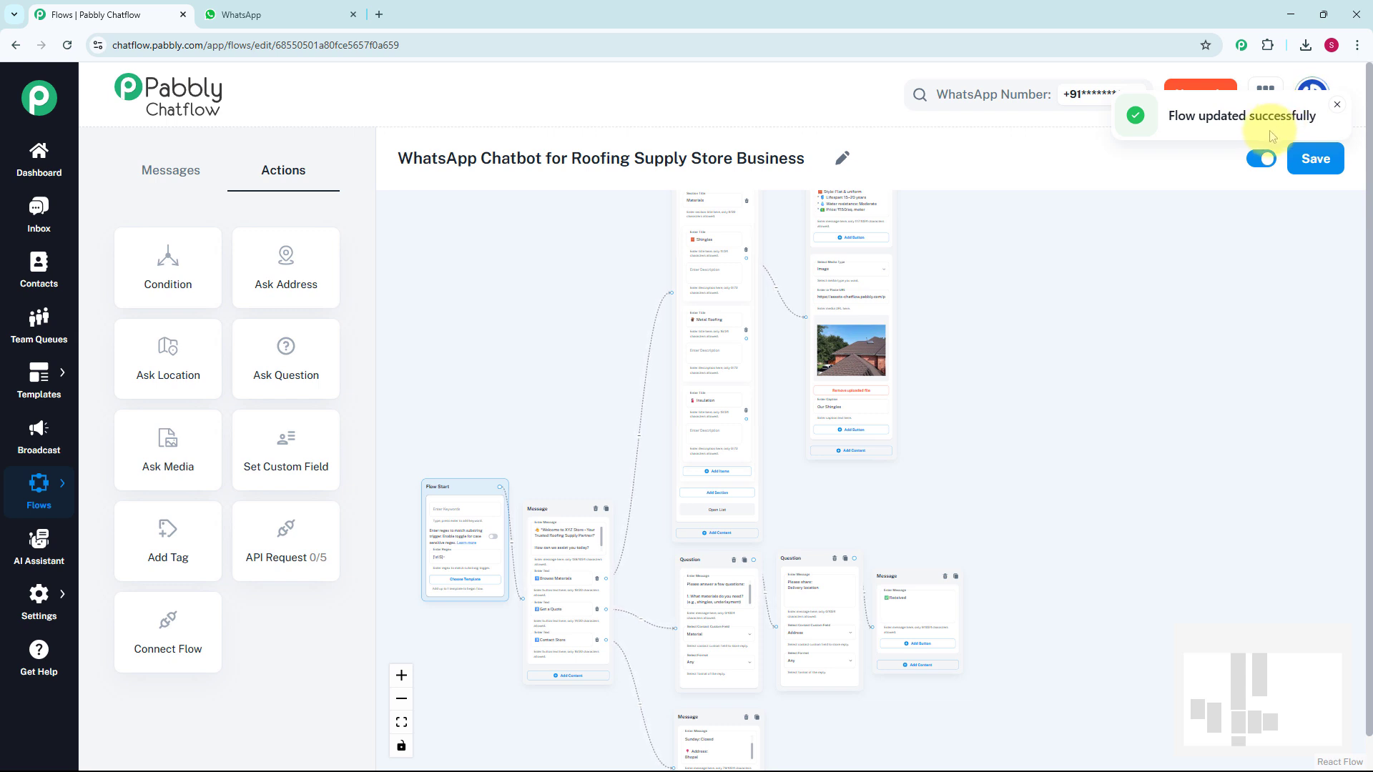
- Open the test contact's conversation in the inbox and review the chatbot's replies from the Hello message through Contact Store
left_click(48, 225)
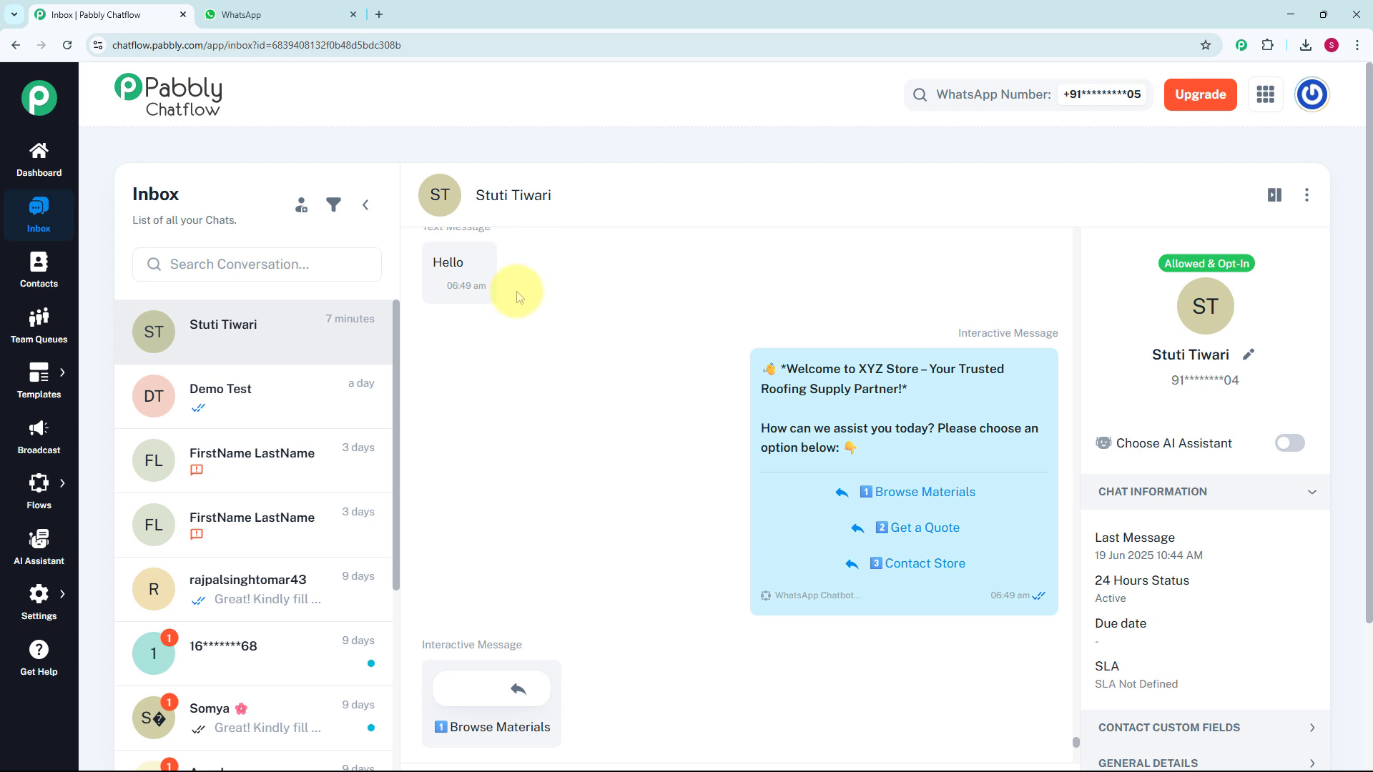
mouse_move(826, 373)
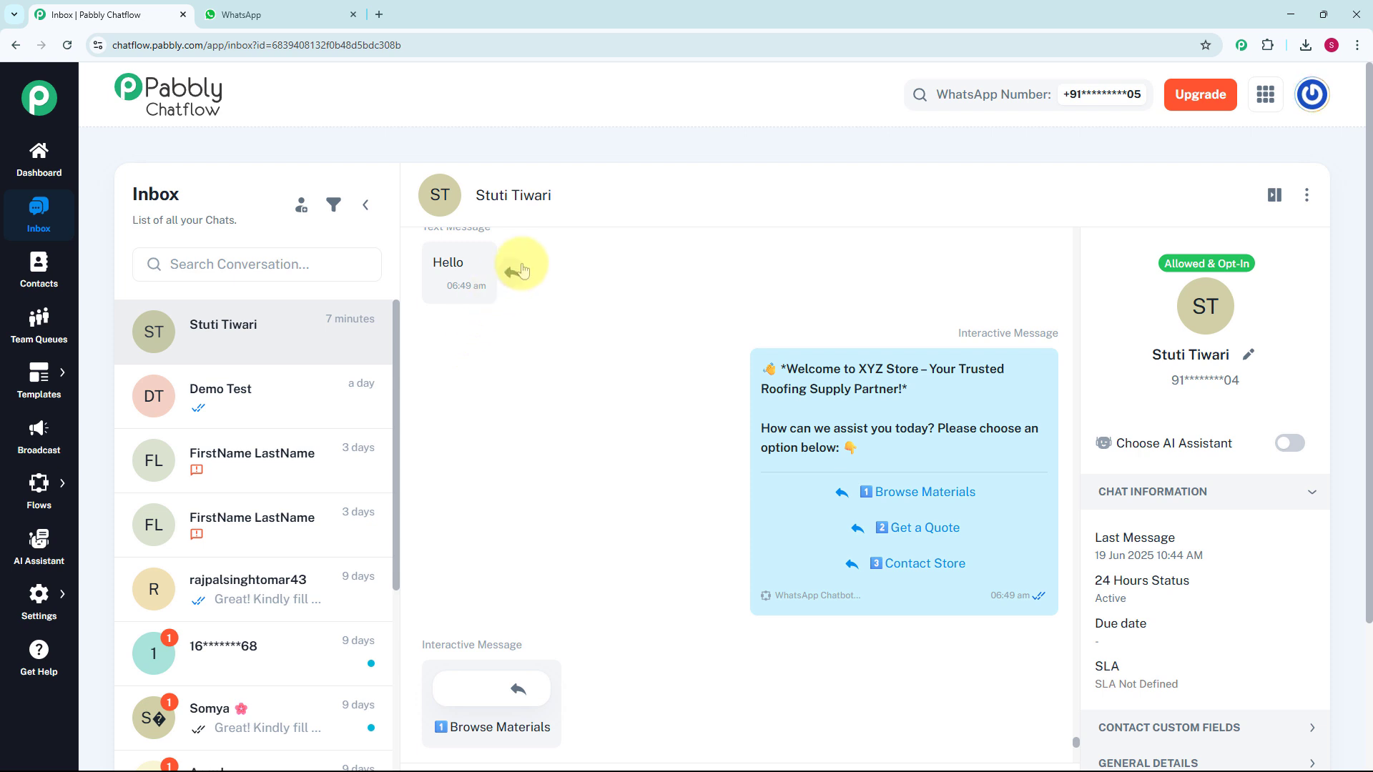
mouse_move(842, 411)
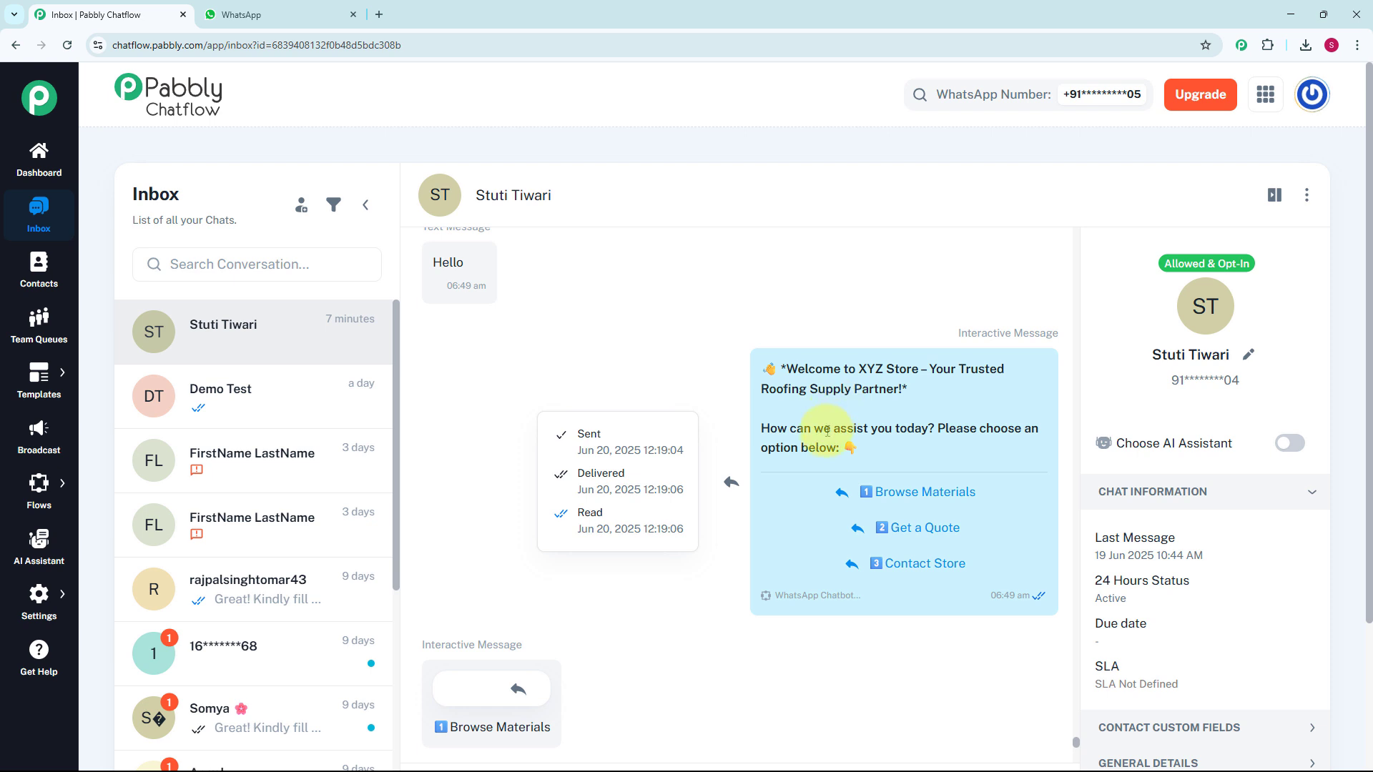
scroll(776, 407, "down", 6)
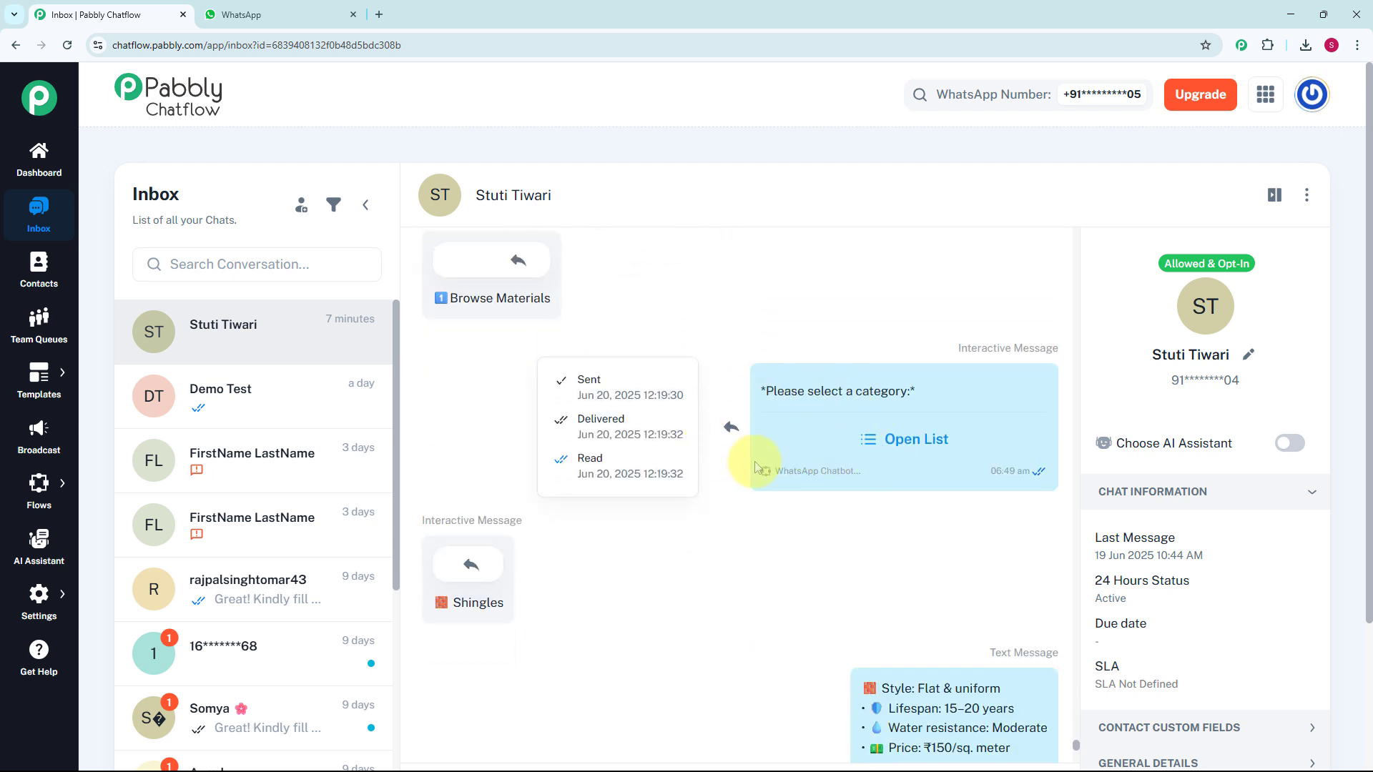
scroll(659, 460, "down", 5)
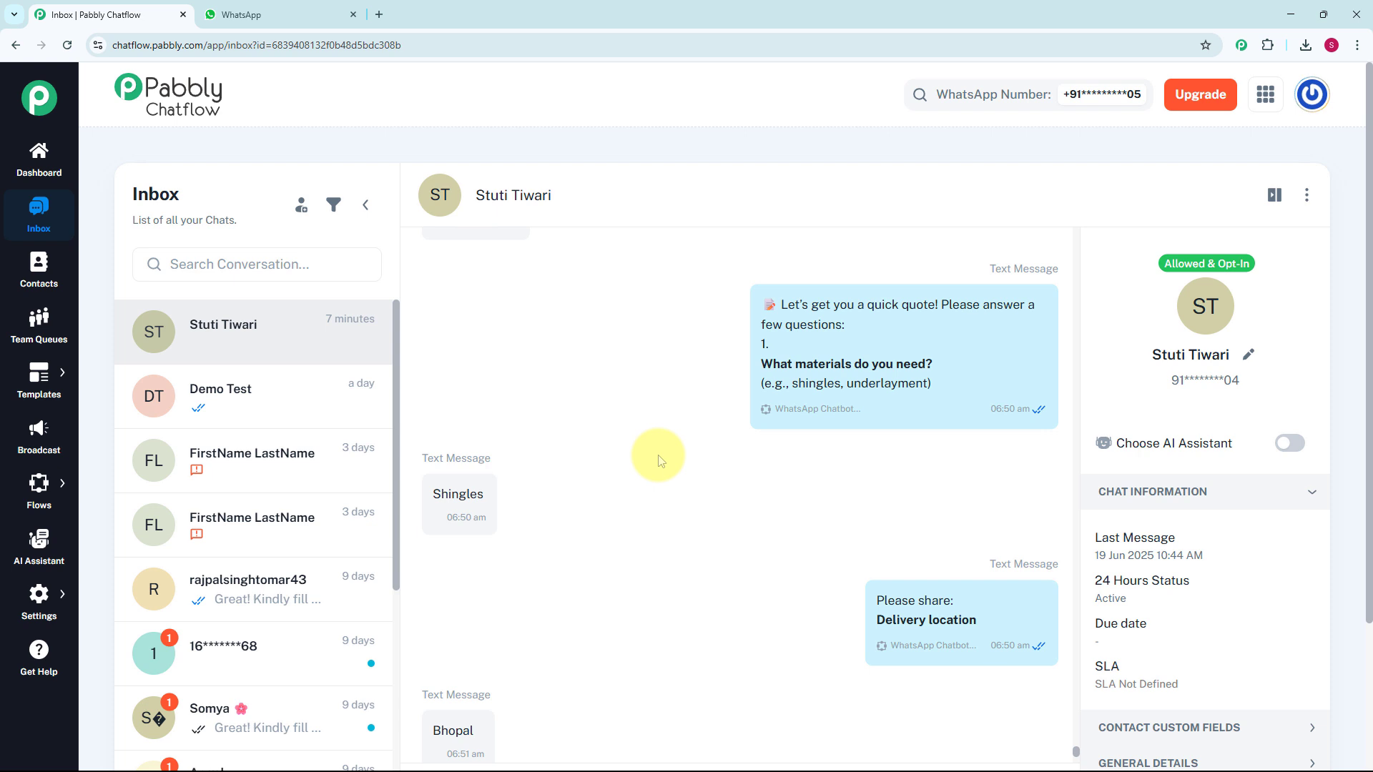
scroll(659, 460, "down", 1)
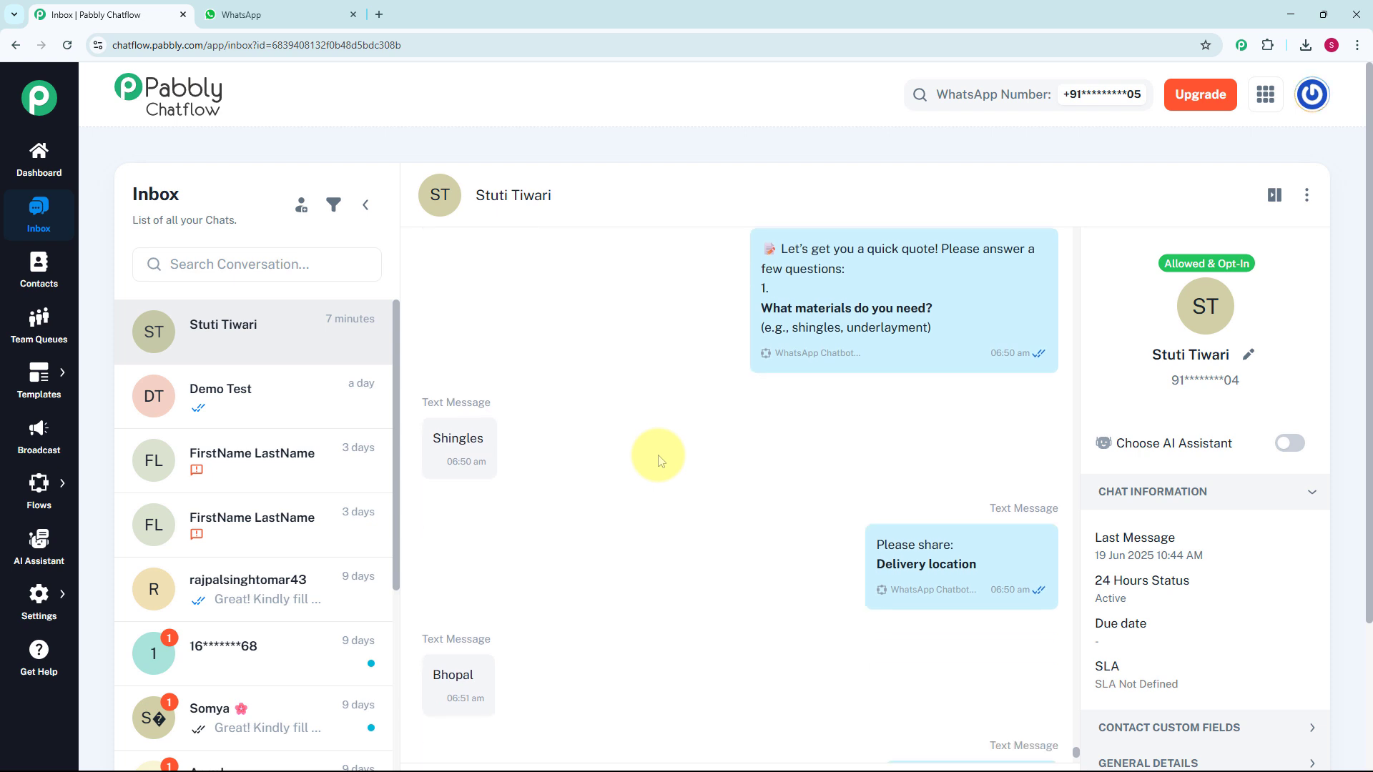
scroll(660, 460, "down", 3)
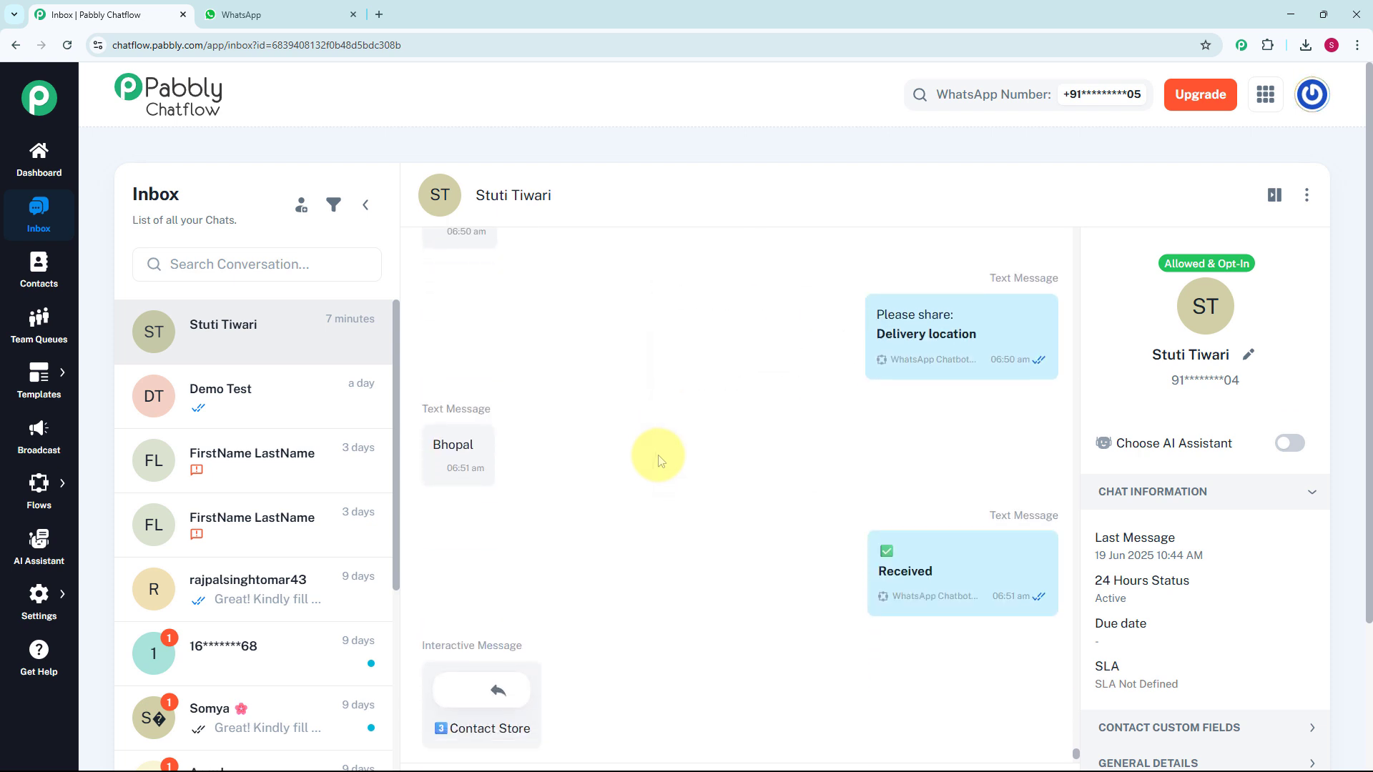
scroll(660, 460, "down", 1)
scroll(659, 460, "down", 2)
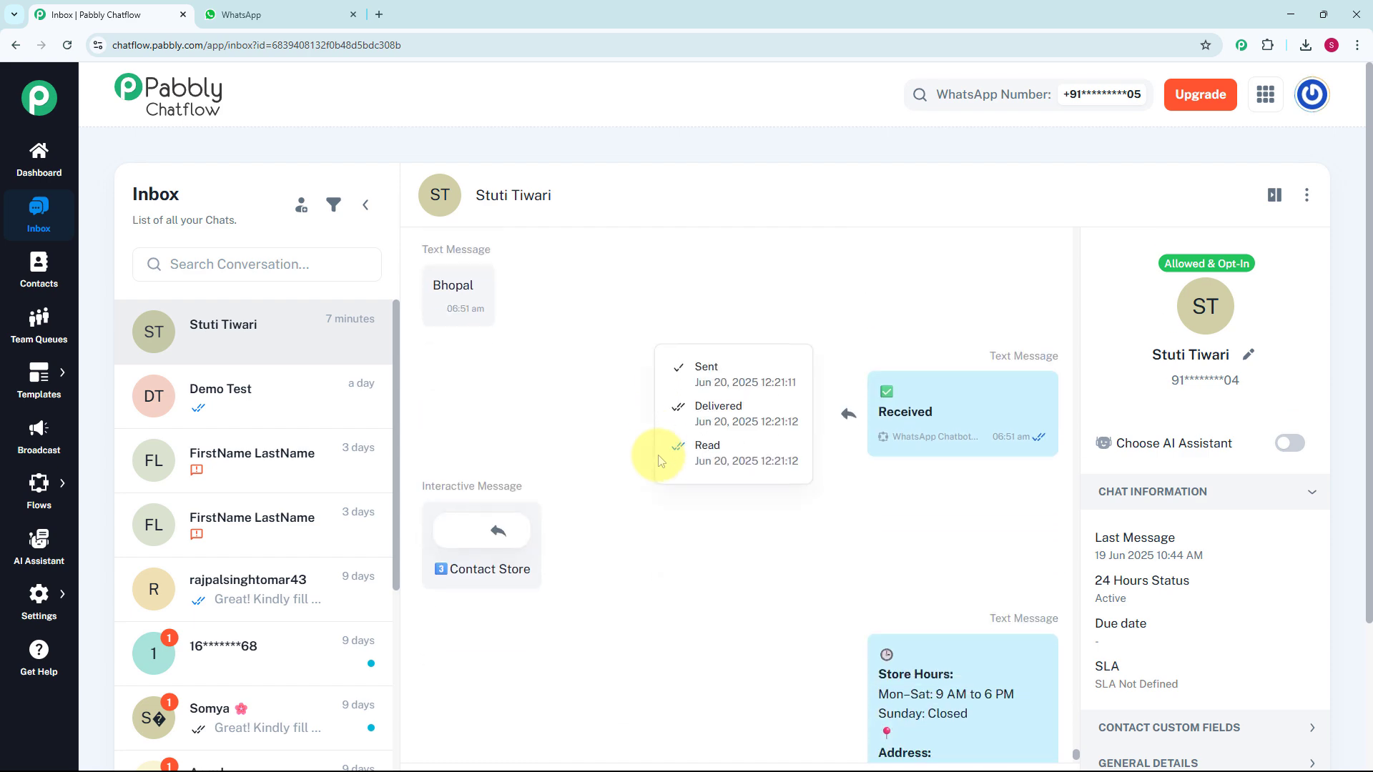